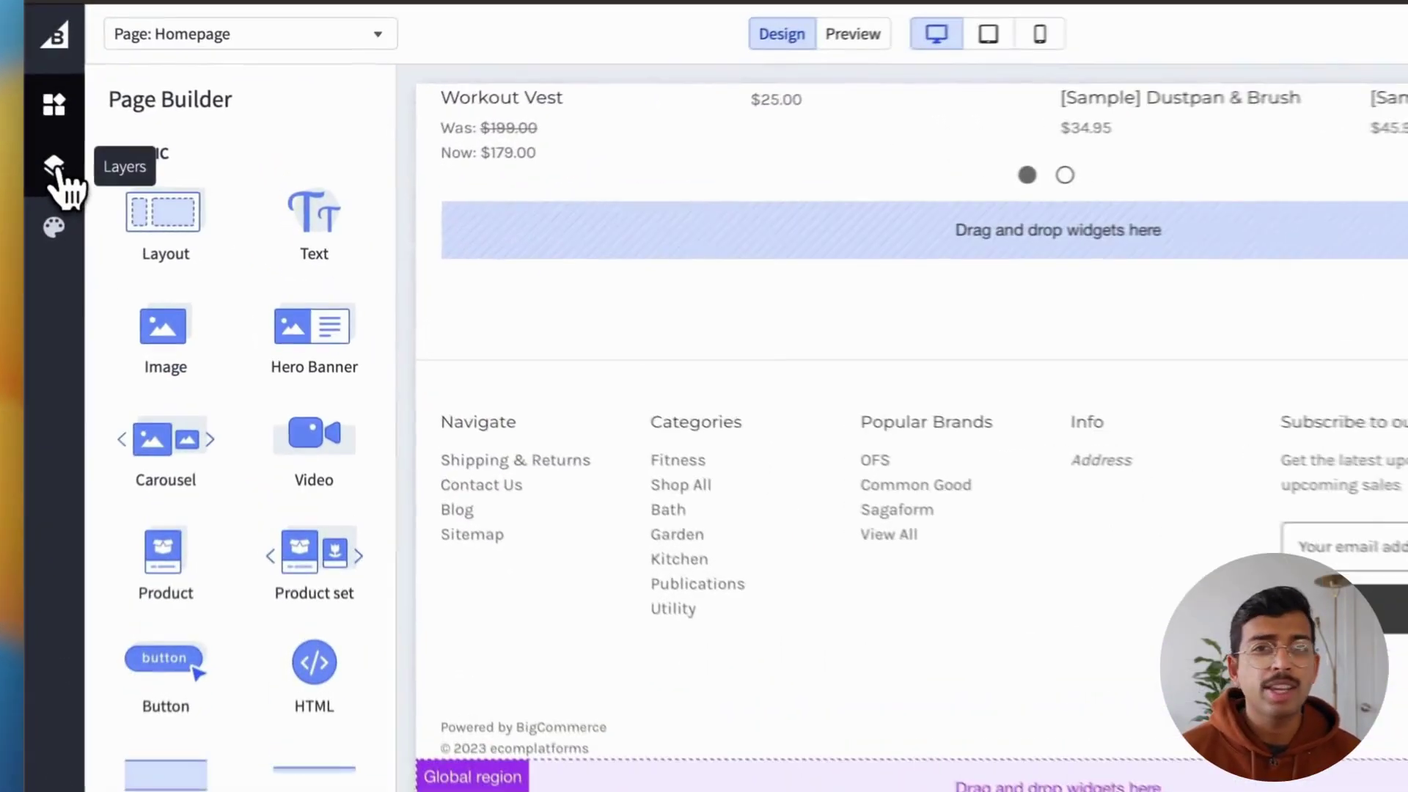
Browse the Cornerstone theme's style presets, such as Bold and Warm, from Page Builder's Theme Styles
left_click(107, 183)
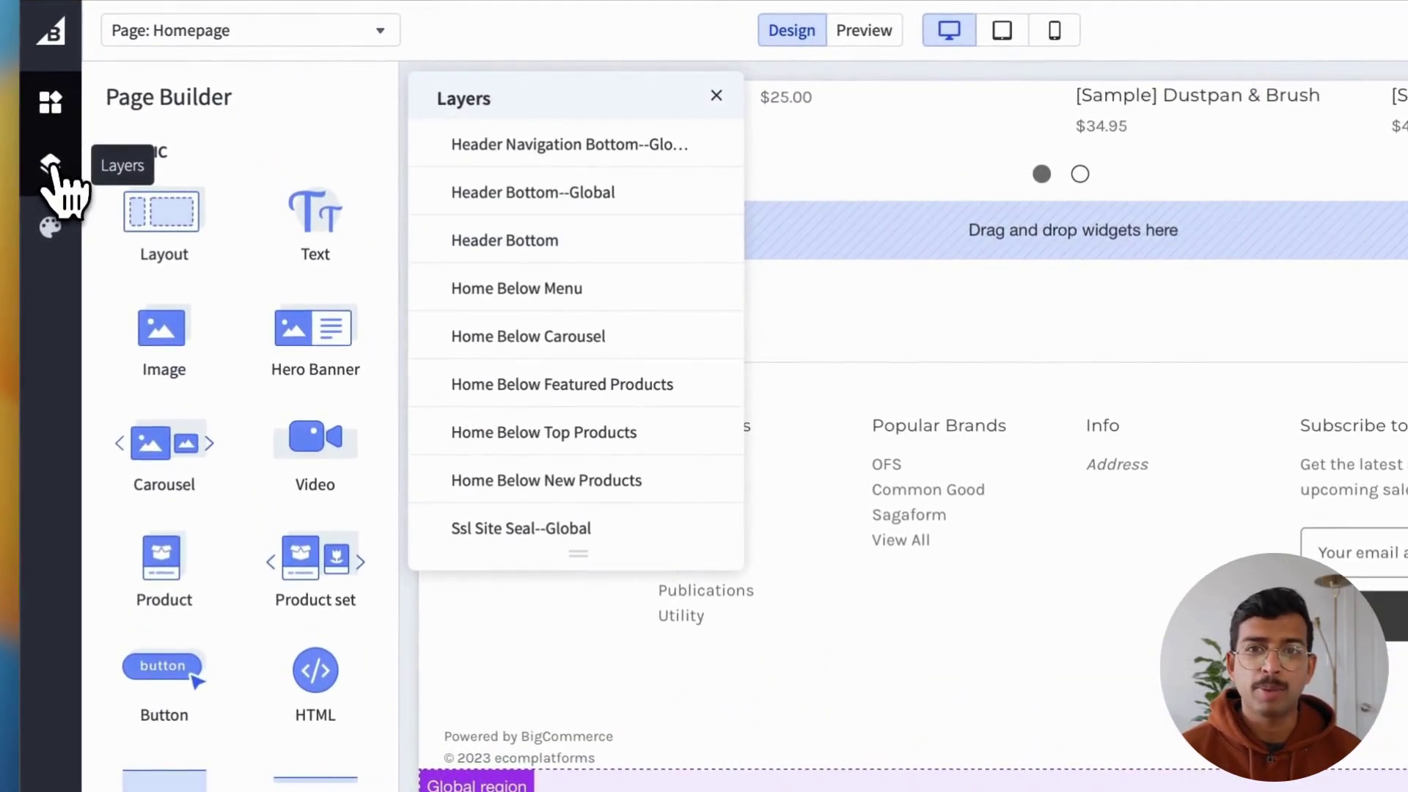
left_click(50, 225)
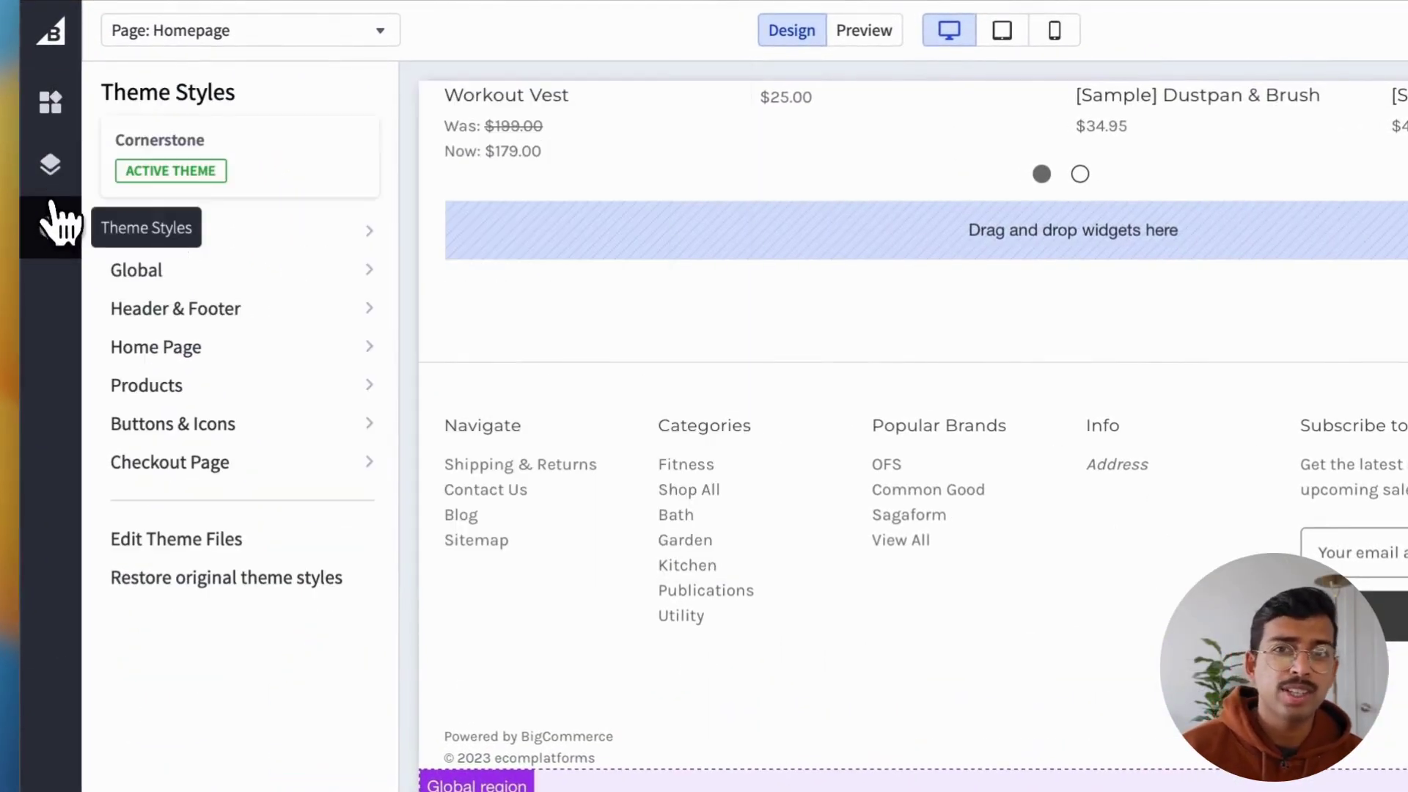
left_click(277, 220)
scroll(484, 395, "down", 3)
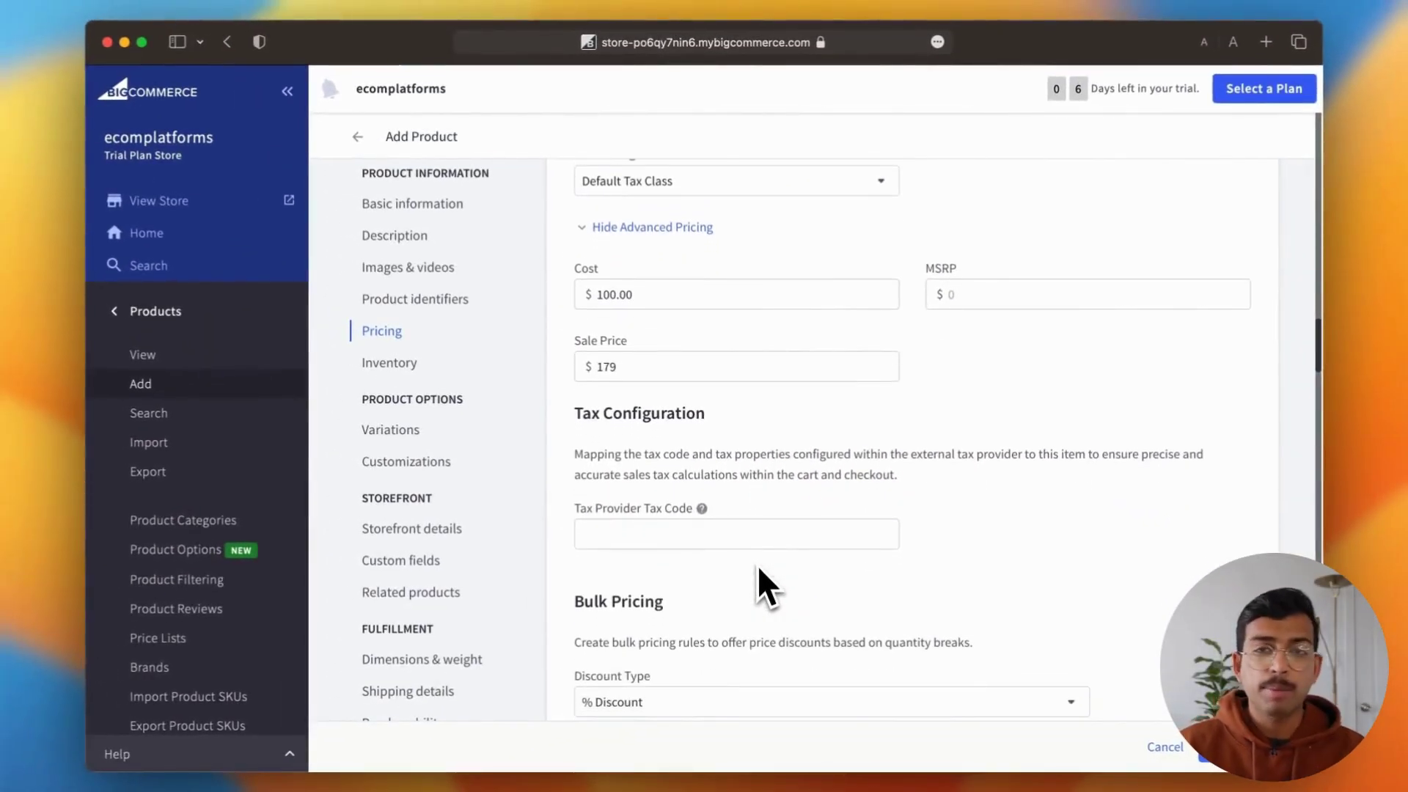
scroll(760, 582, "down", 2)
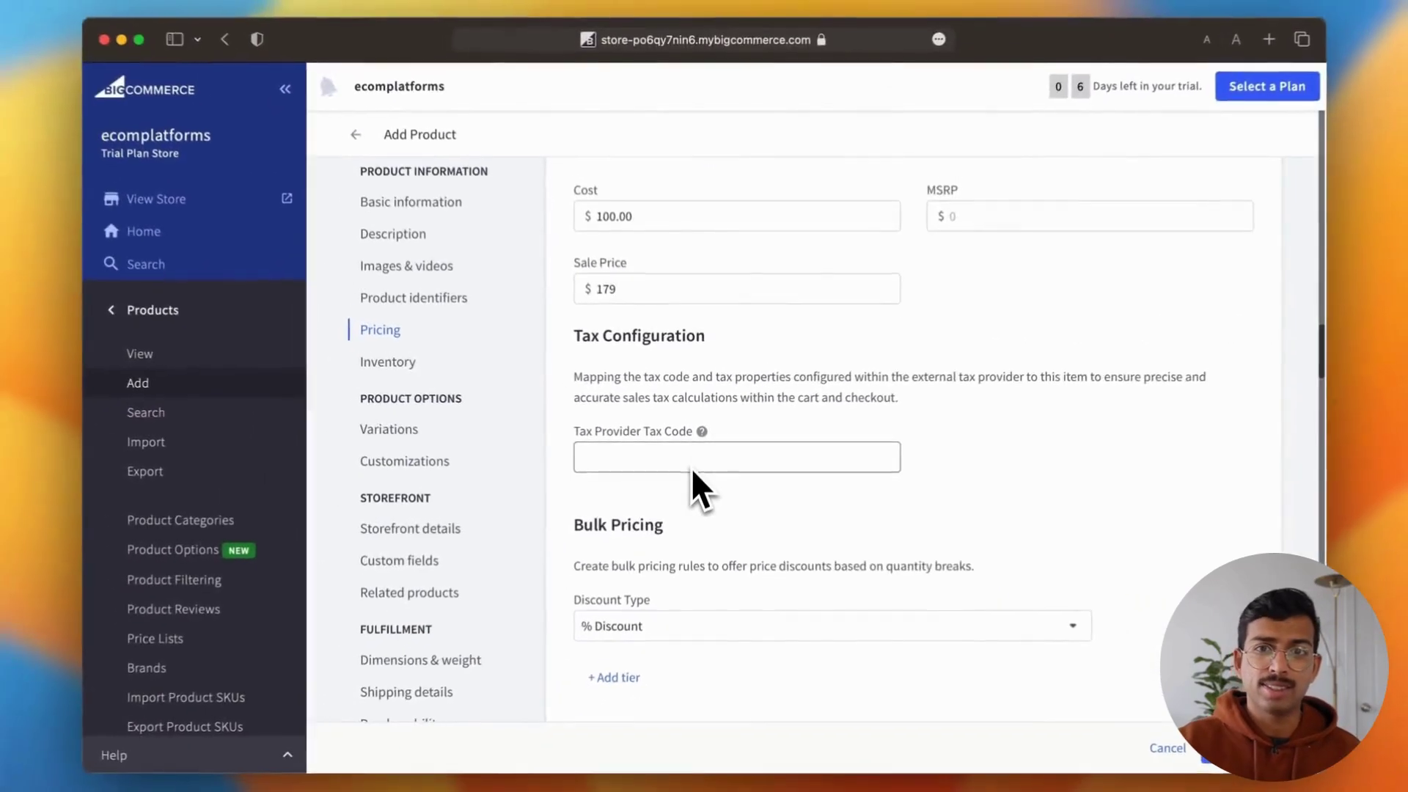
Scroll down the Pricing section and review the bulk pricing Discount Type options
scroll(692, 472, "down", 2)
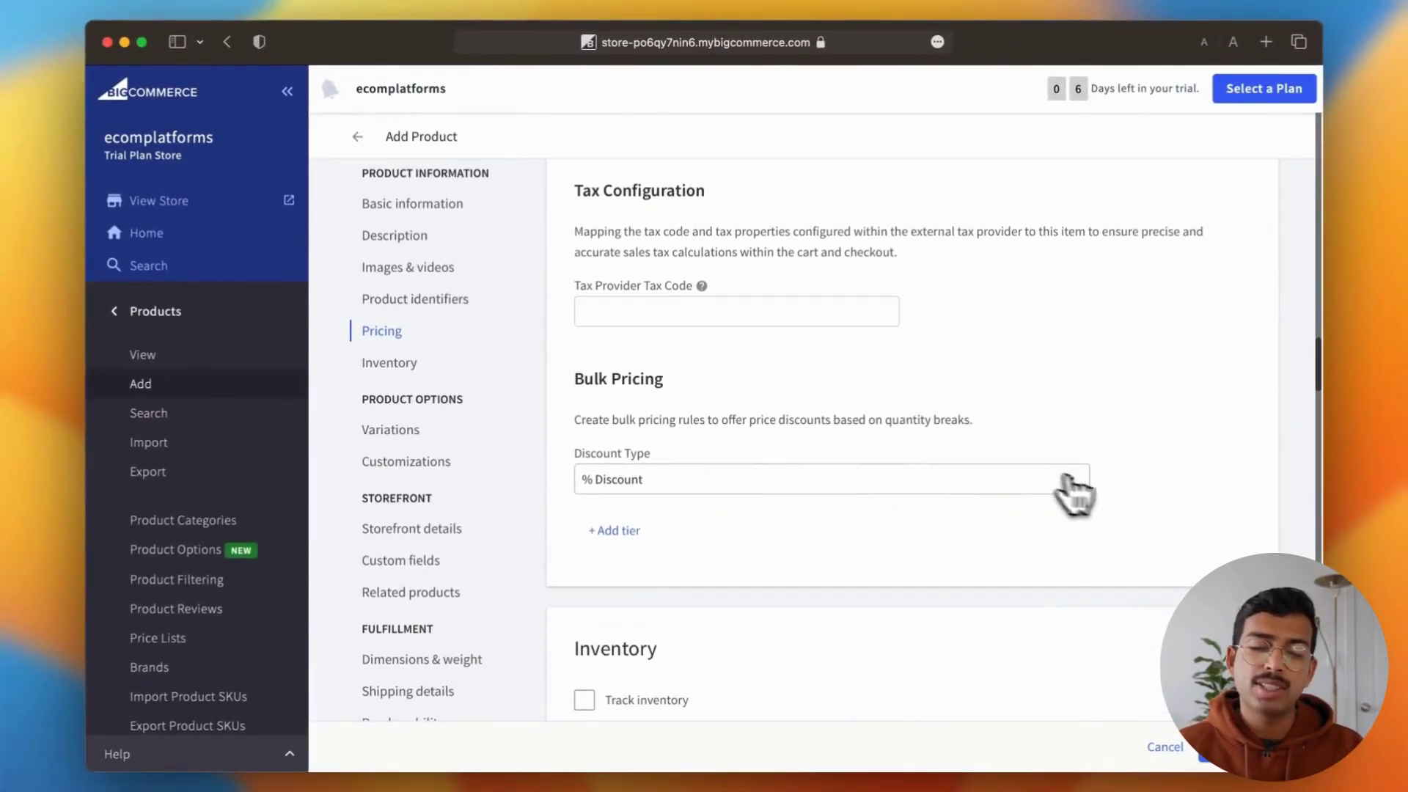
left_click(1069, 482)
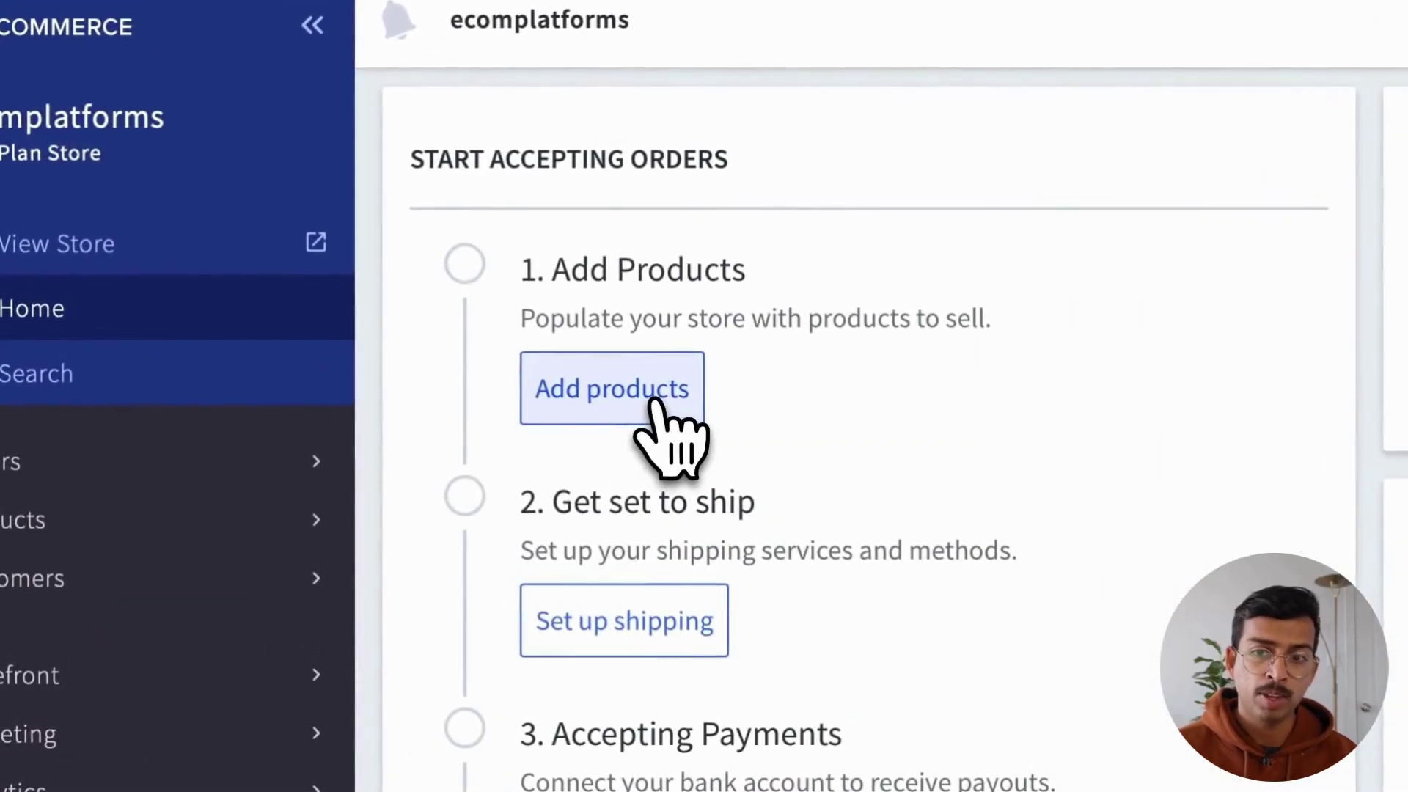
Start a new product on the global version and assign it to the store channel (1 of 1)
left_click(655, 402)
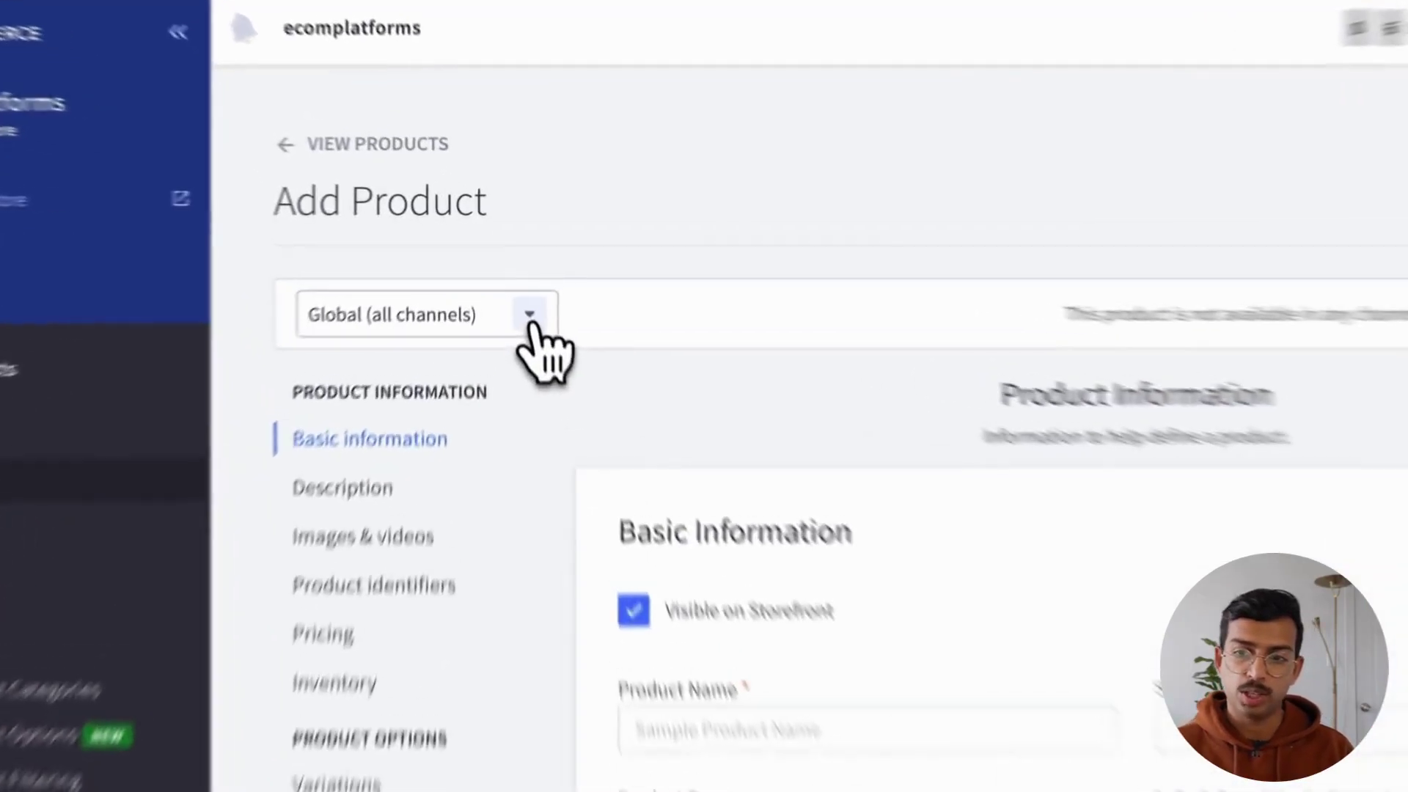
left_click(515, 277)
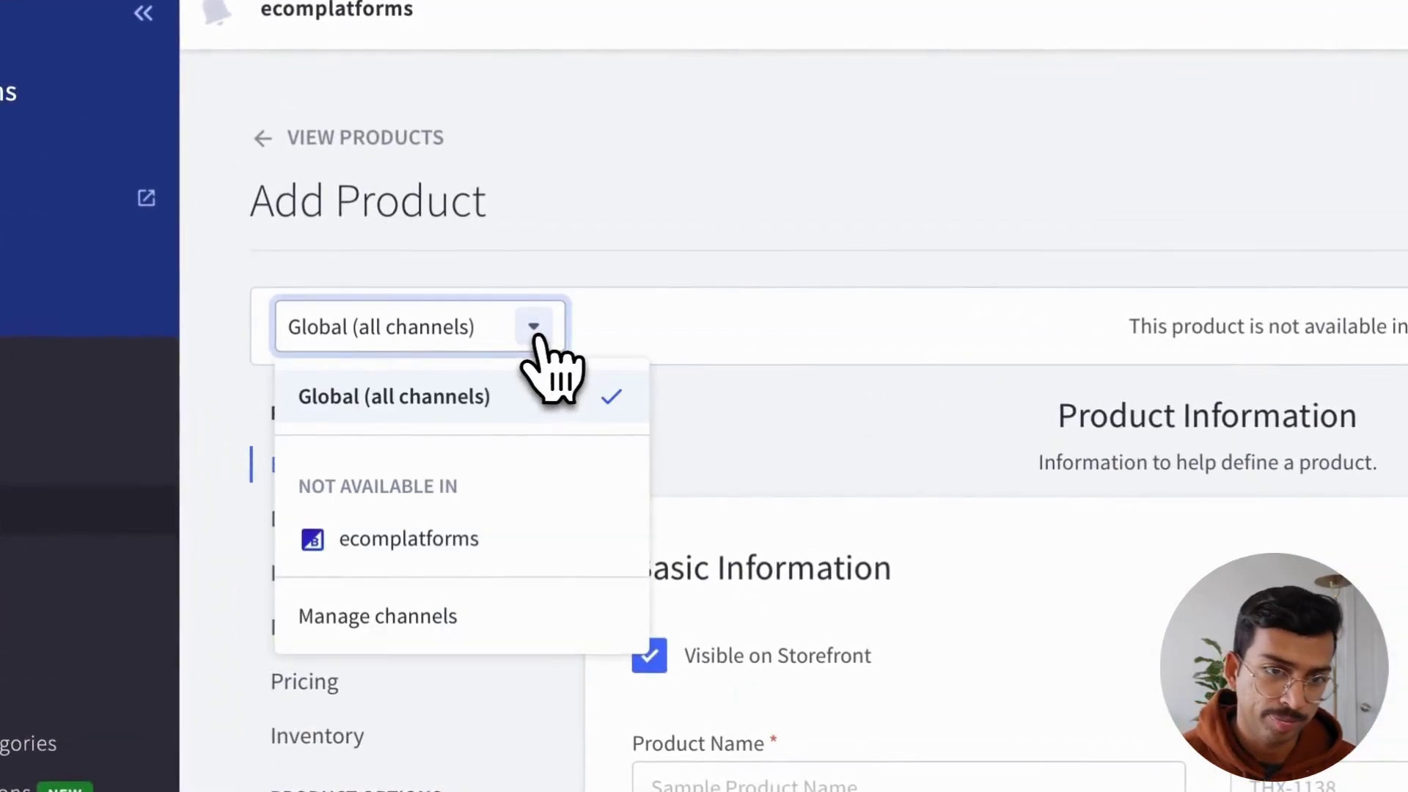
left_click(489, 406)
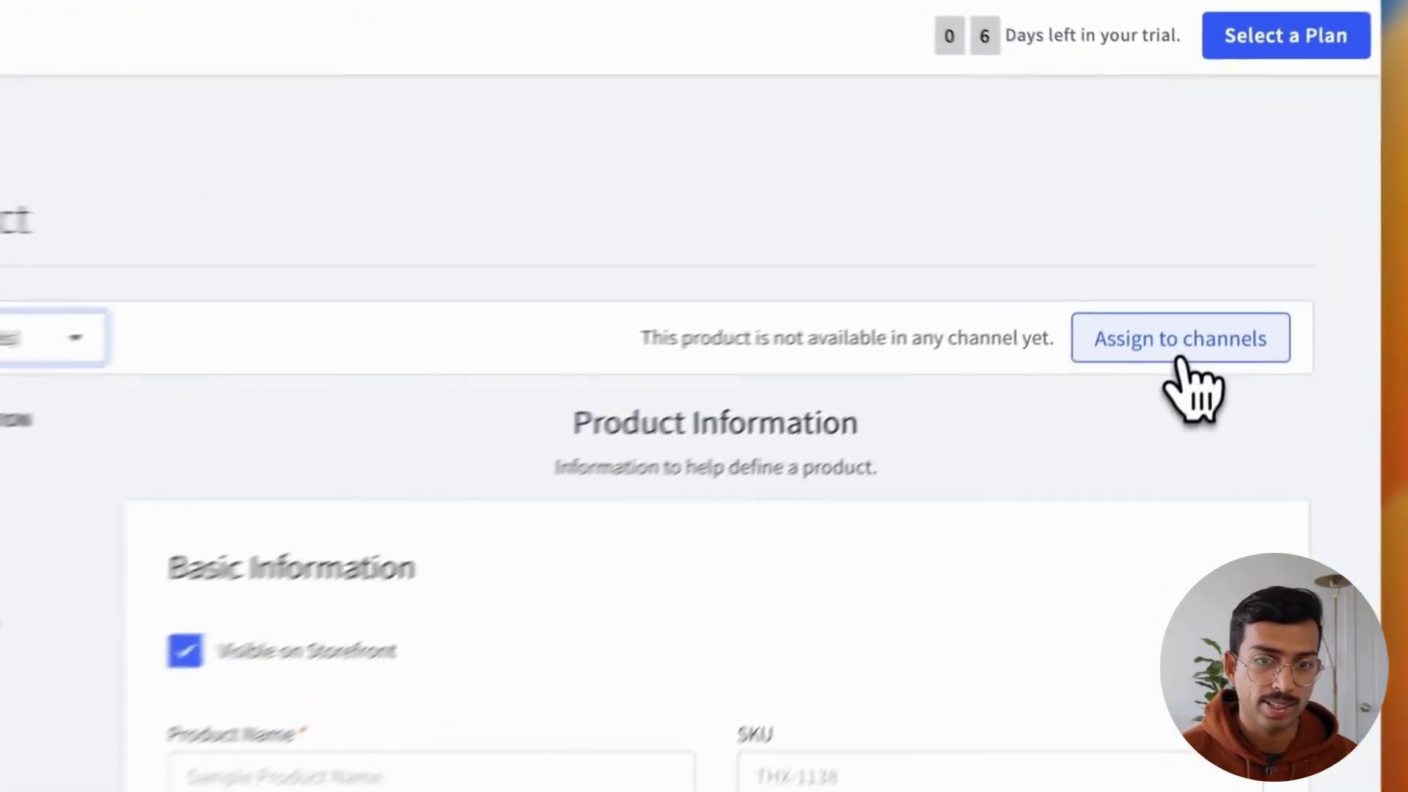
left_click(1177, 356)
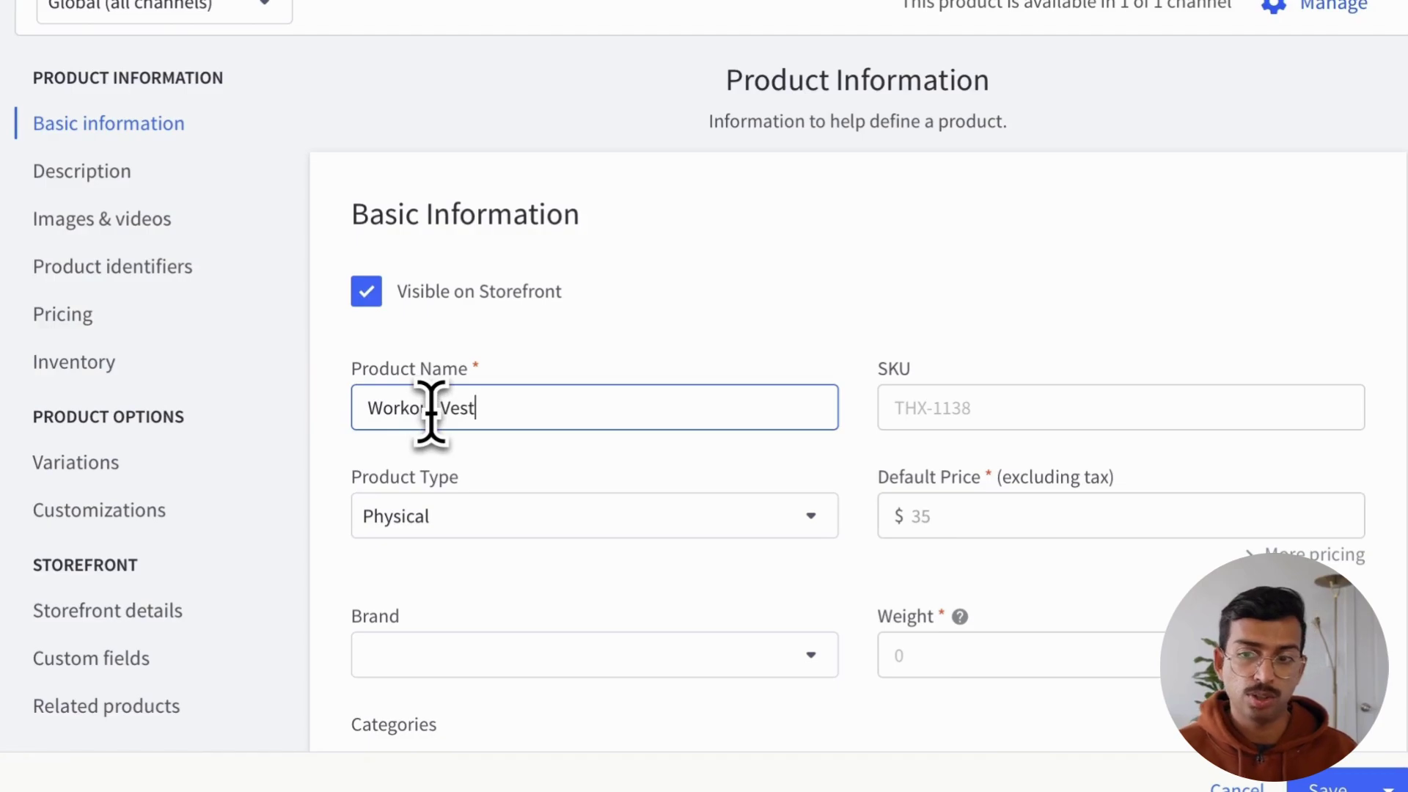
Enter SKU WV110, keep the product type Physical and set the default price to $199.00
left_click(951, 415)
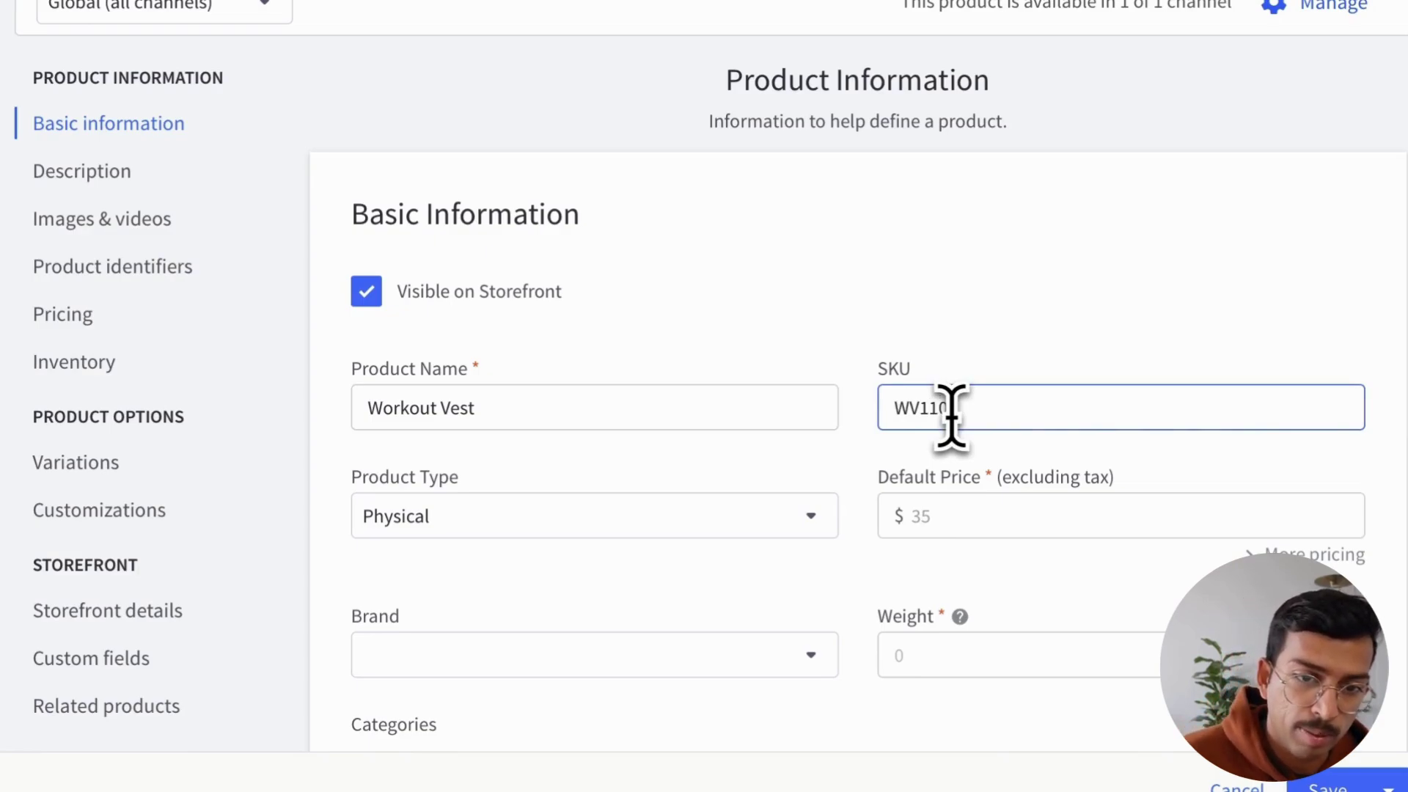
left_click(814, 522)
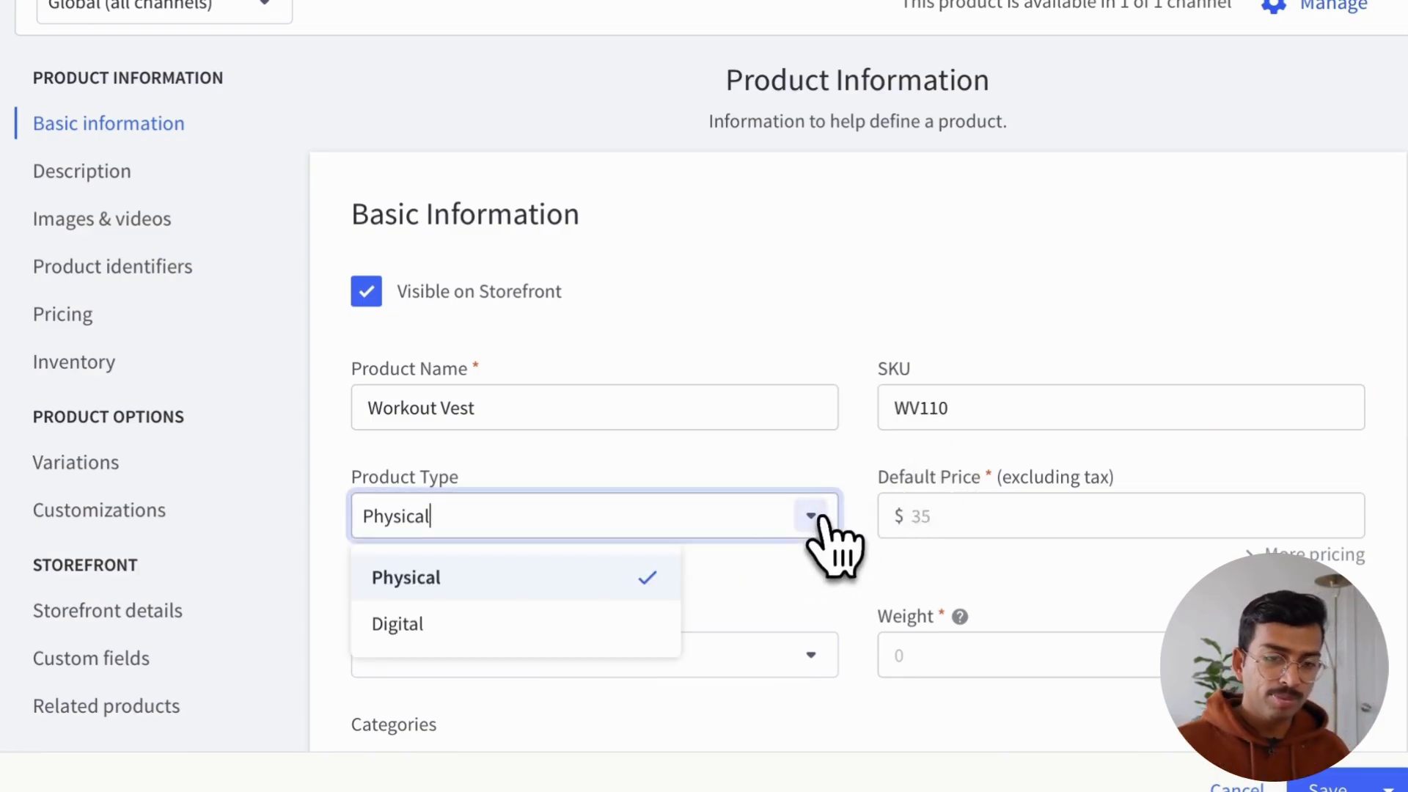
left_click(506, 579)
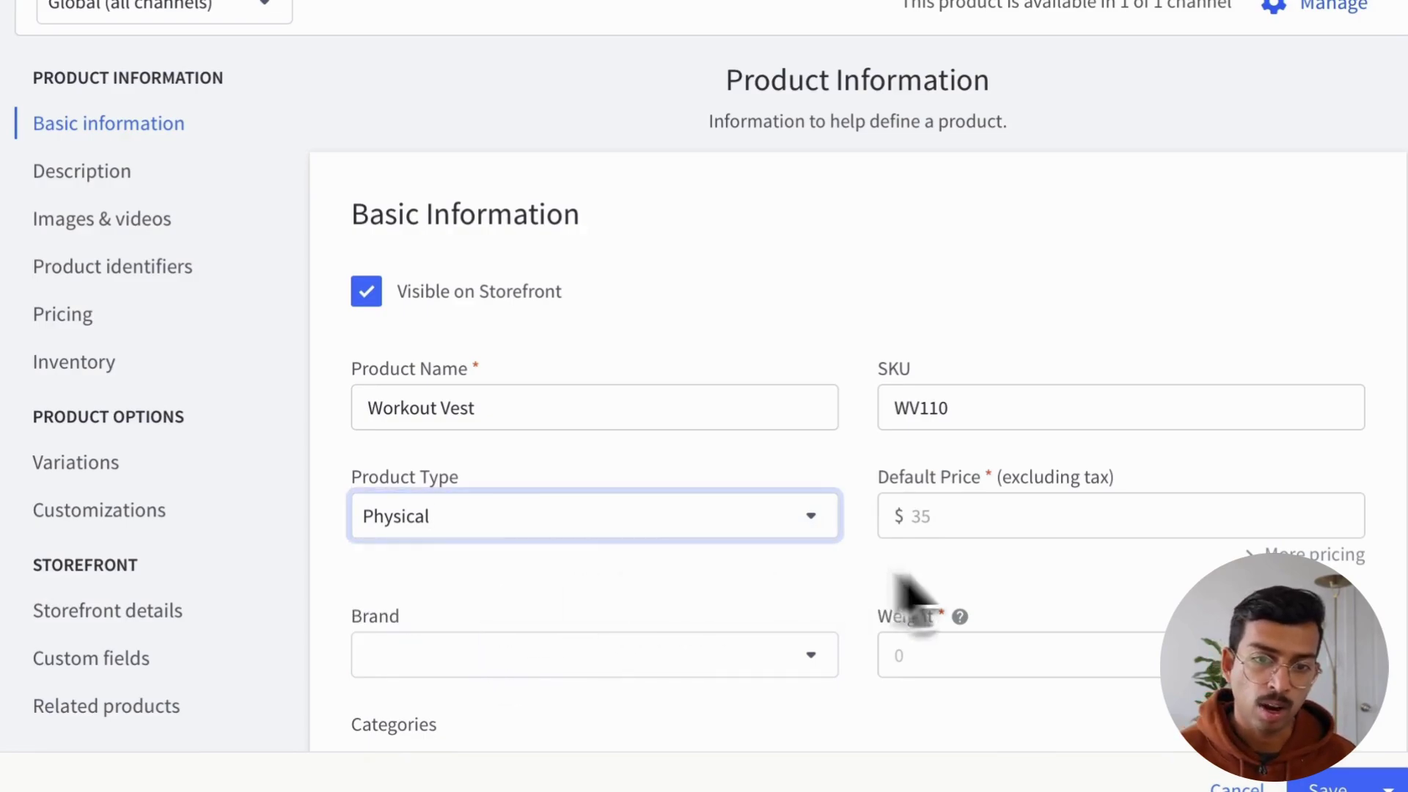
left_click(1079, 523)
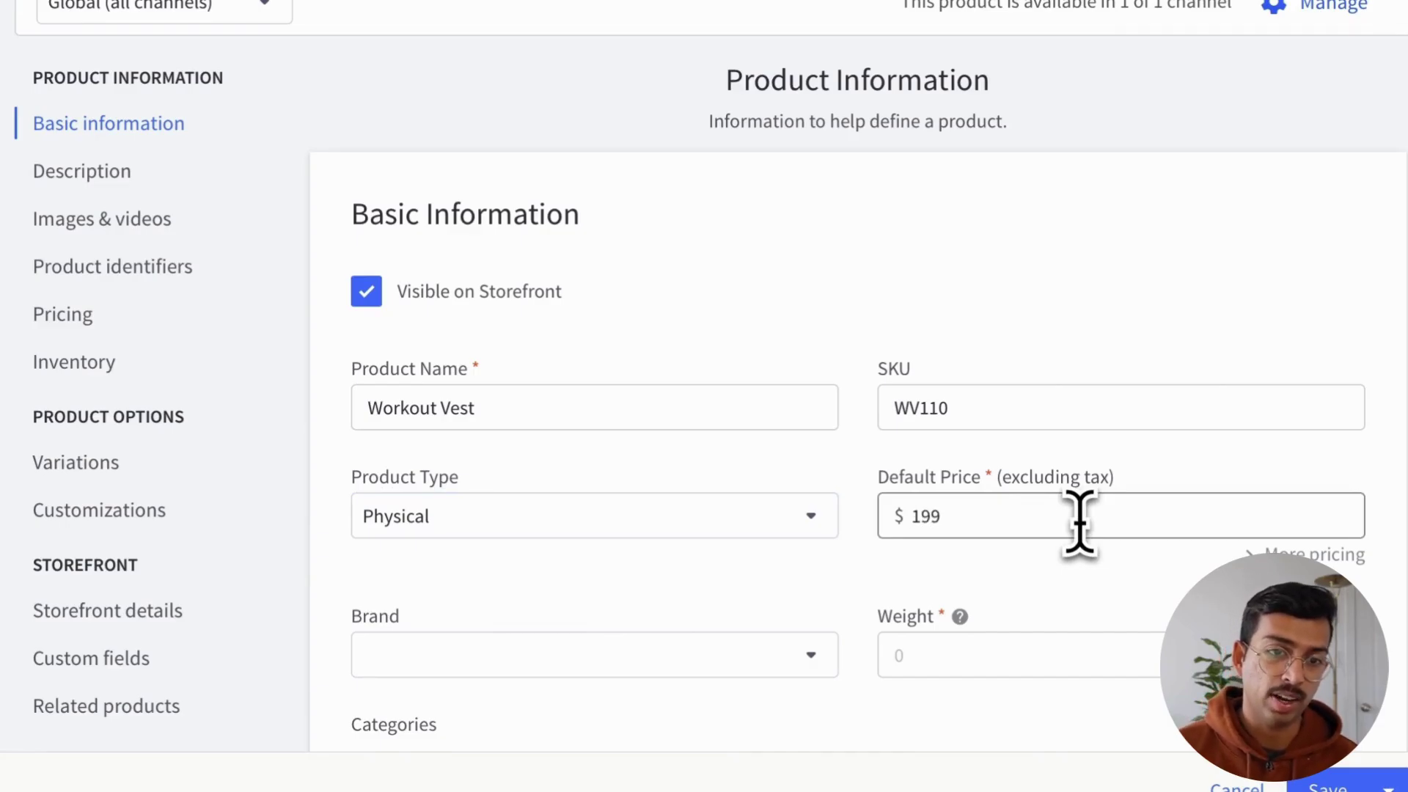
scroll(905, 619, "down", 3)
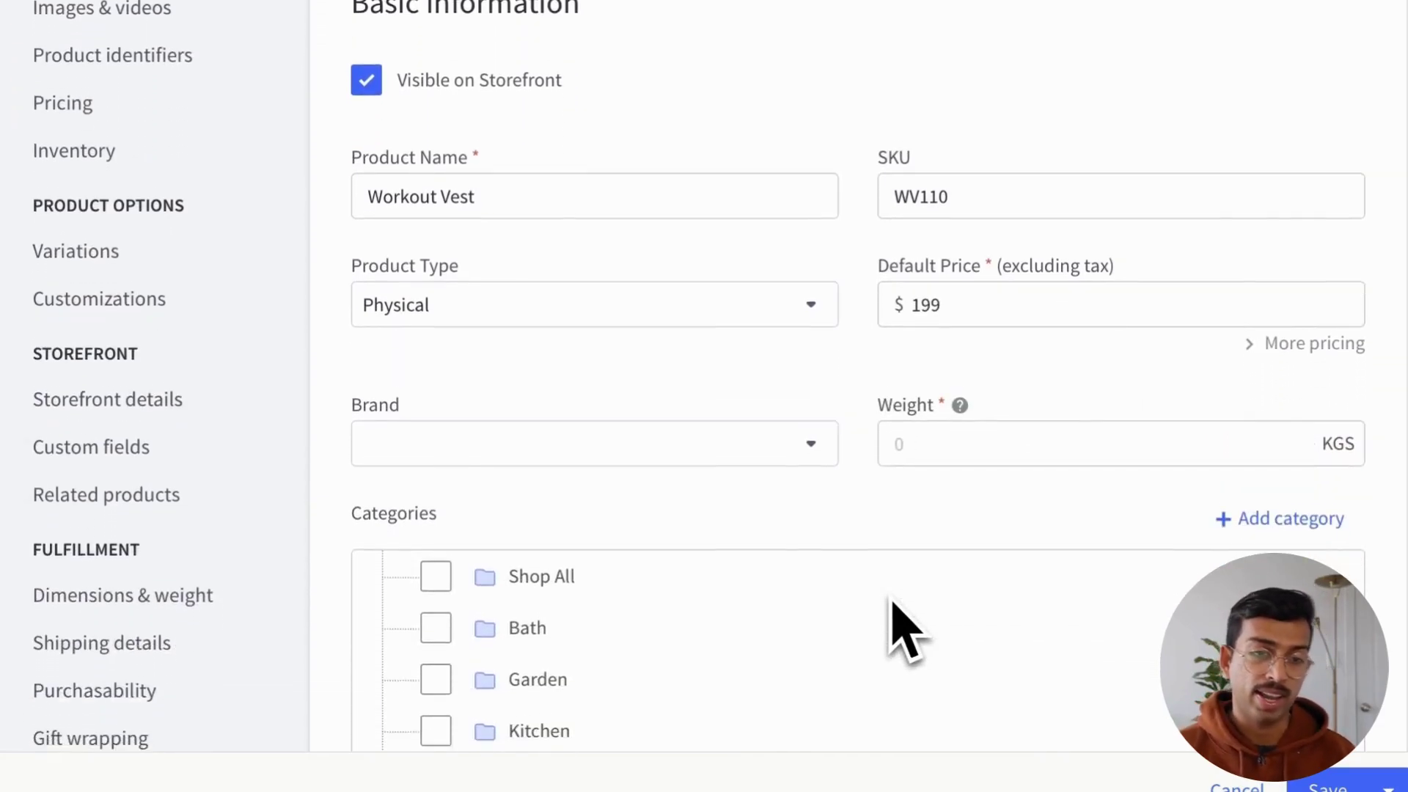
scroll(879, 609, "up", 1)
Set the brand to Common Good and the weight to 0.5 kg
left_click(812, 432)
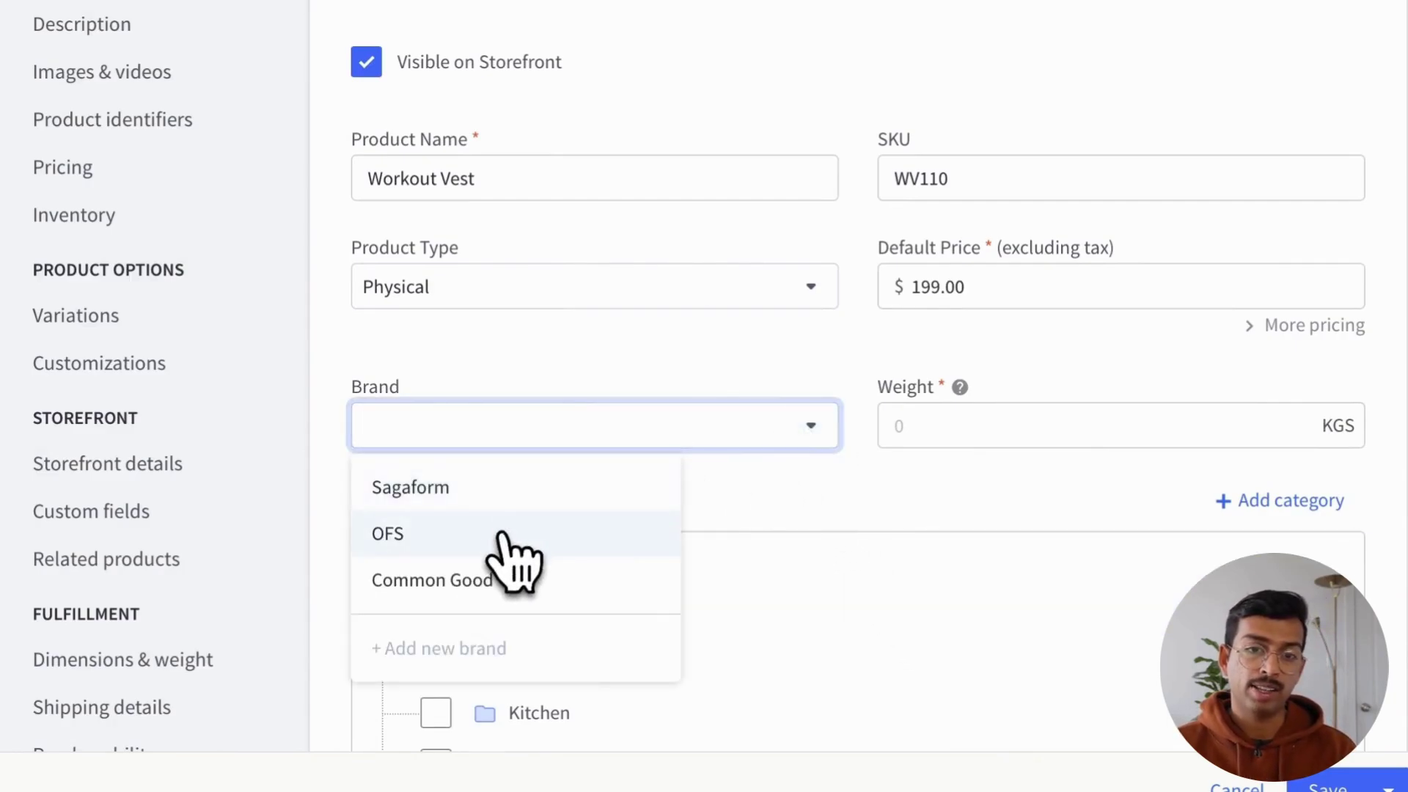
left_click(439, 579)
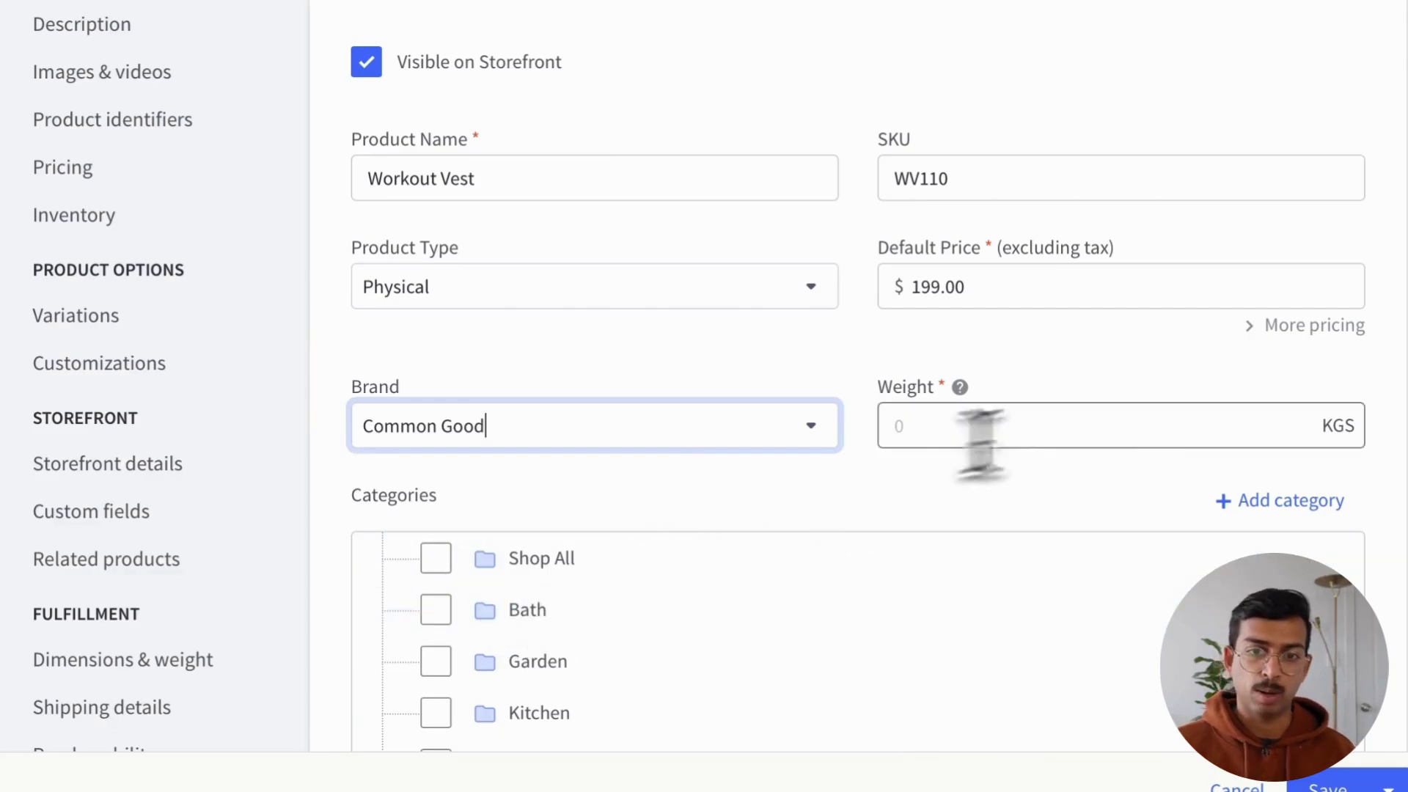
left_click(1148, 429)
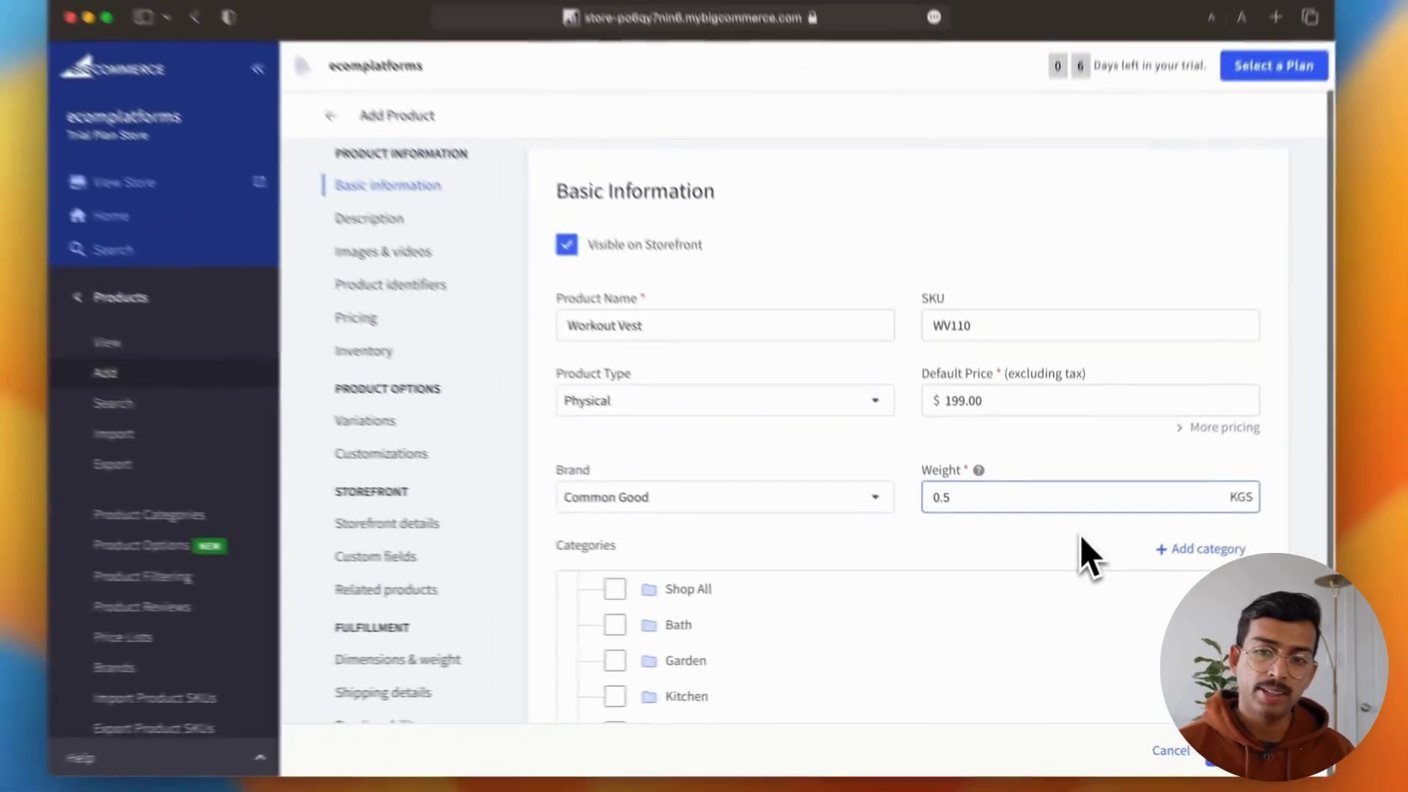
scroll(1104, 568, "down", 2)
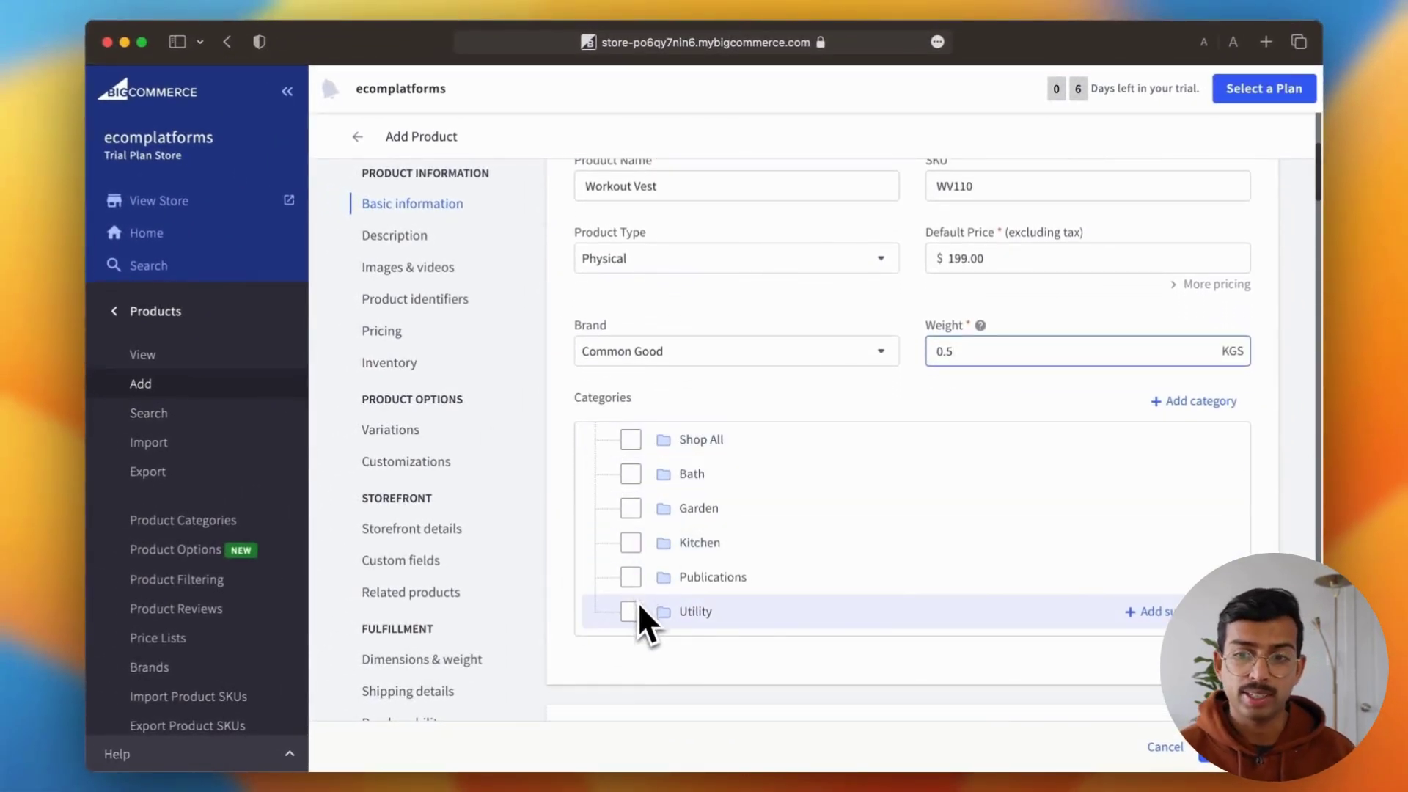
Add a new top-level category named 'Fitness' with no parent
left_click(1237, 412)
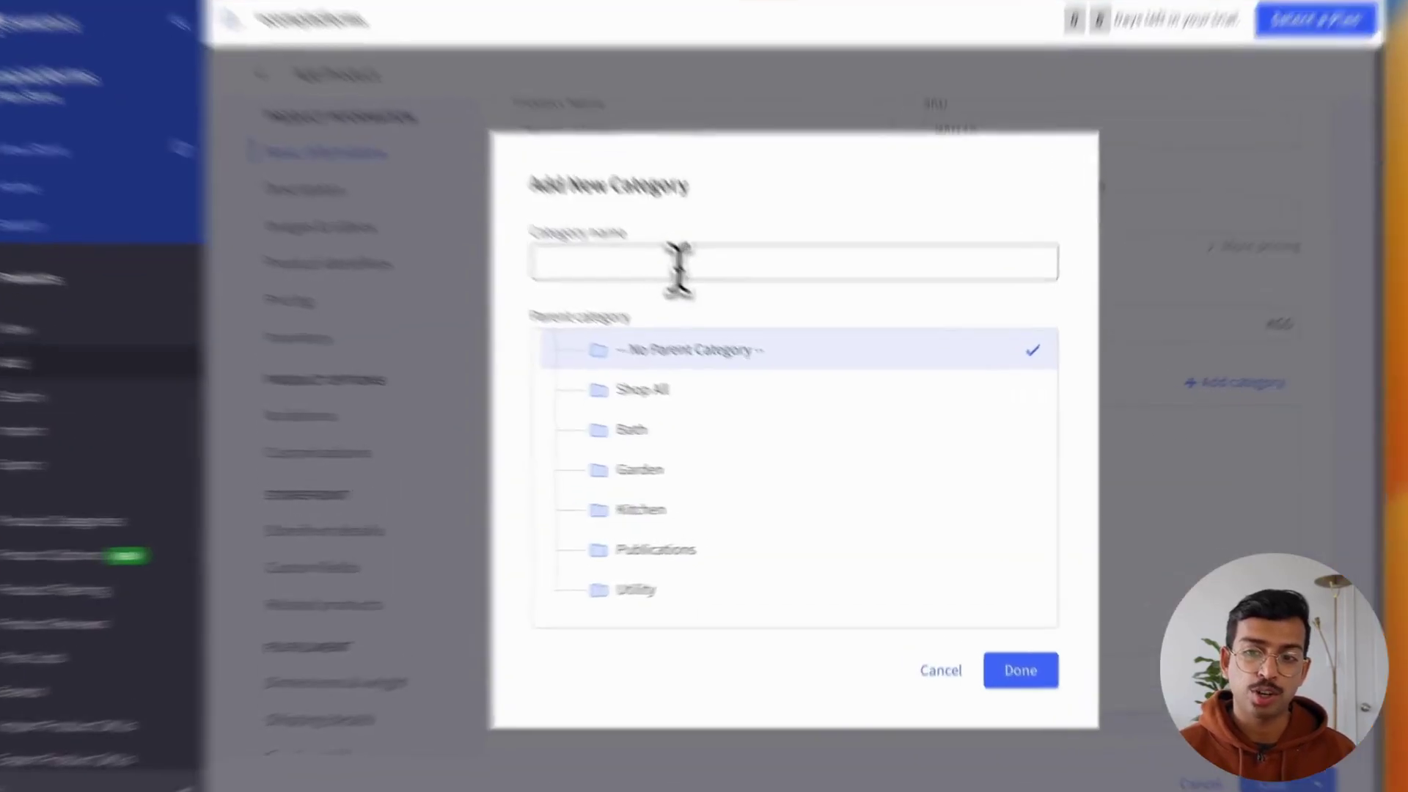
left_click(716, 300)
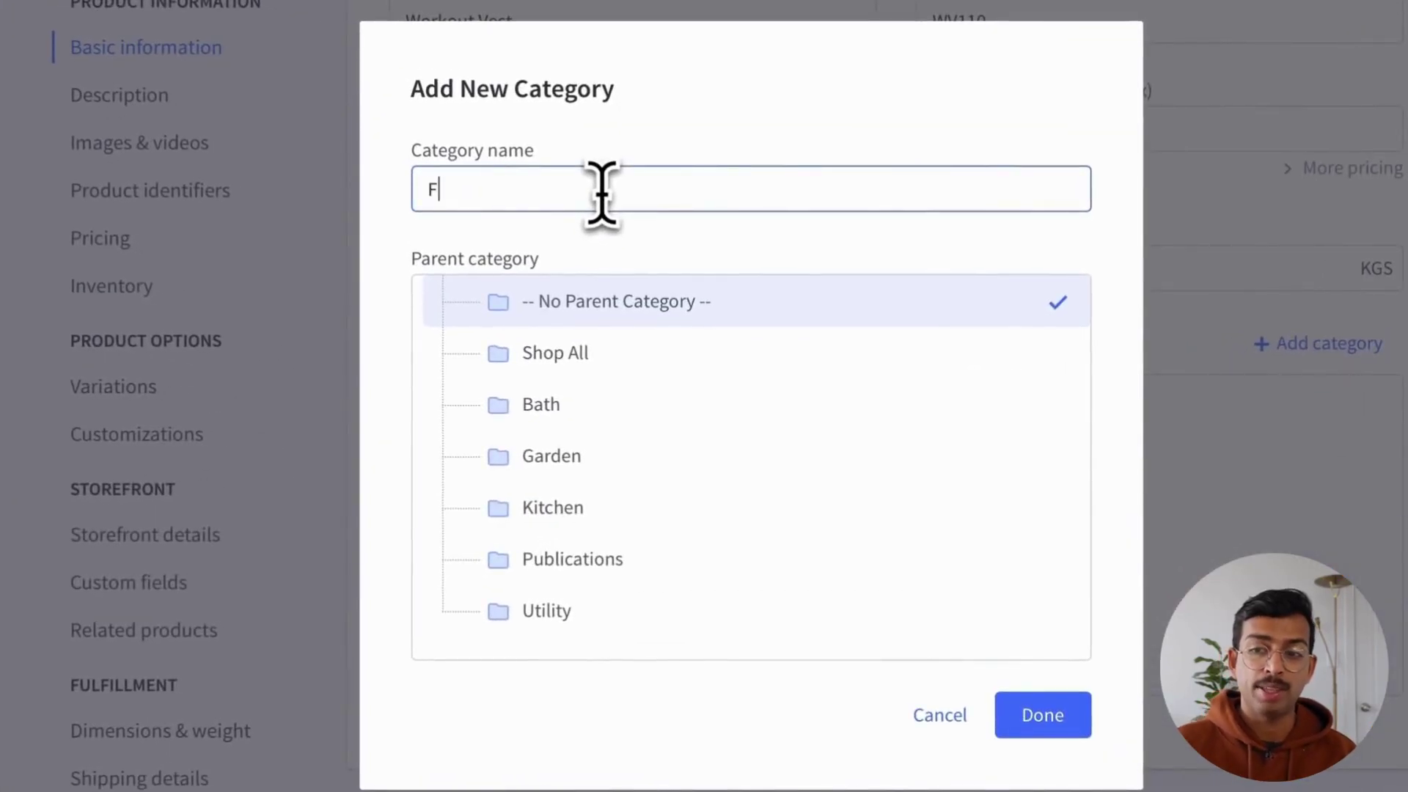
type("Fitness")
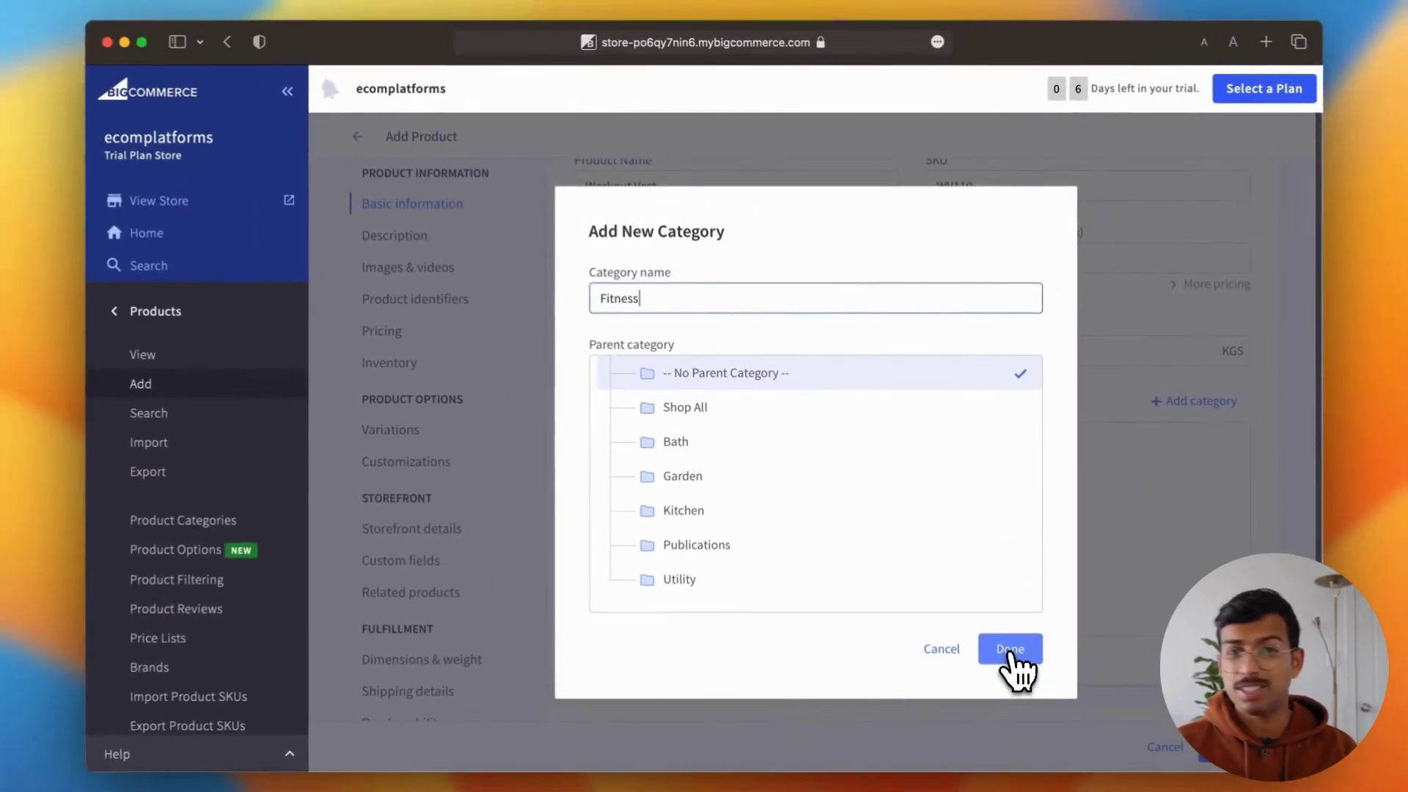
left_click(1010, 649)
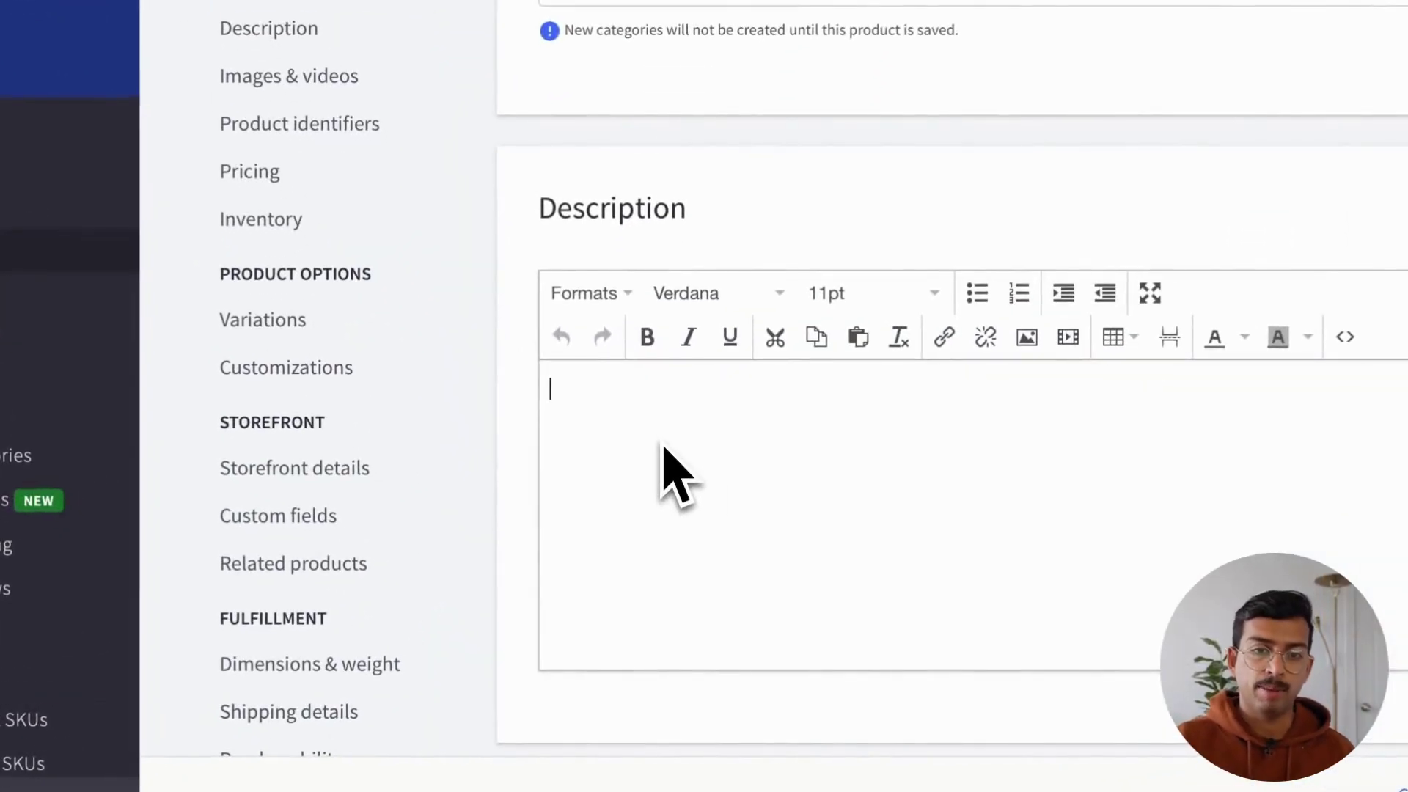
Paste the prepared bulleted product description
key("ctrl+v")
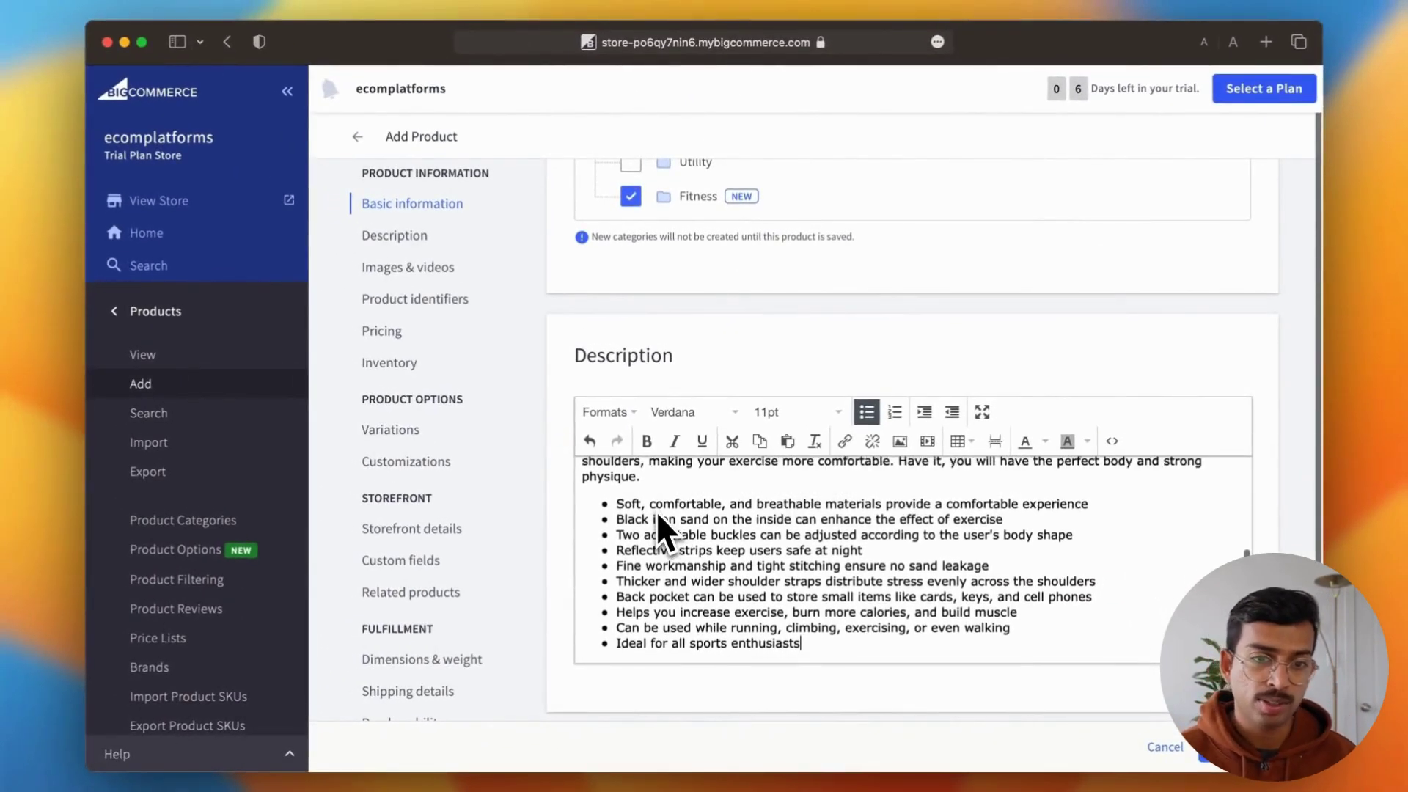
scroll(656, 512, "down", 5)
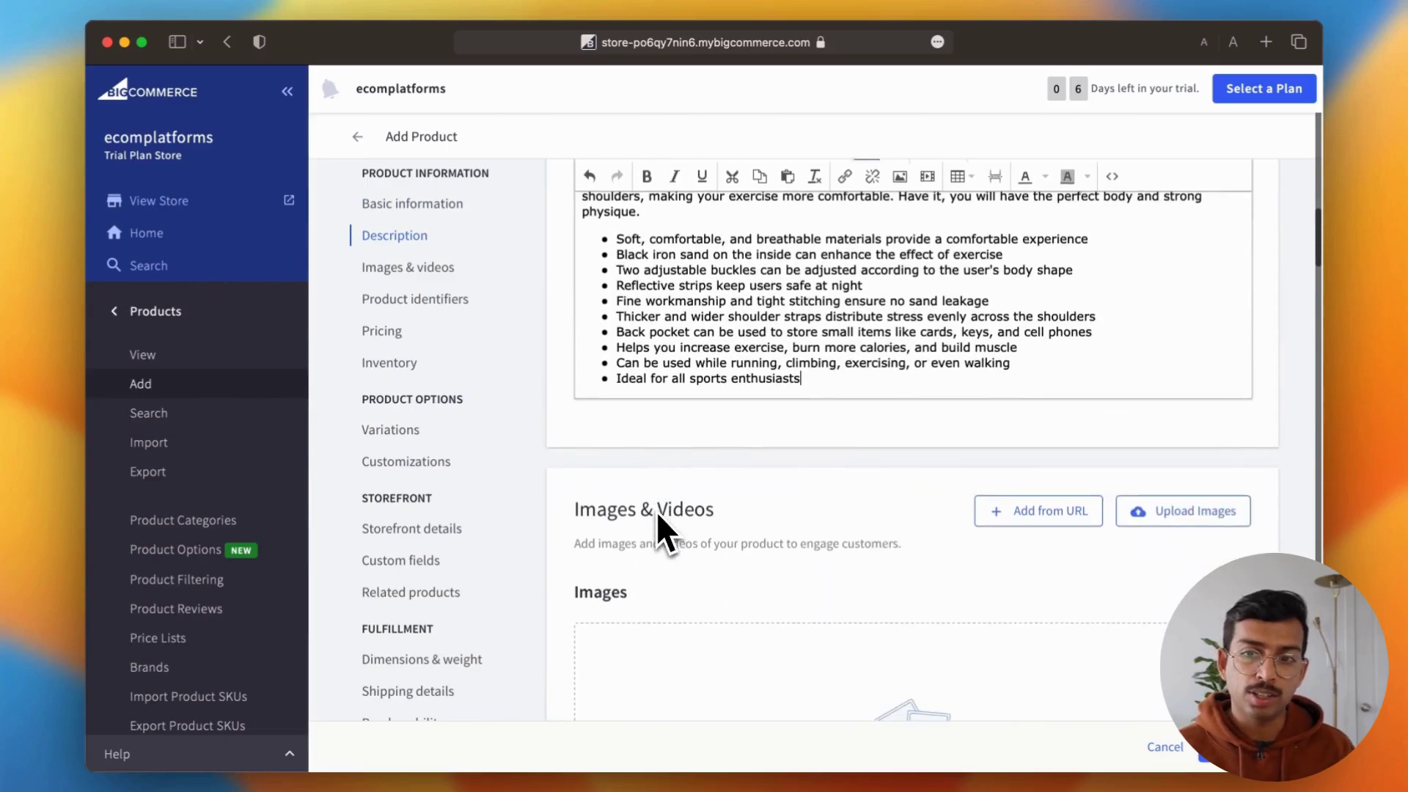
scroll(657, 512, "down", 4)
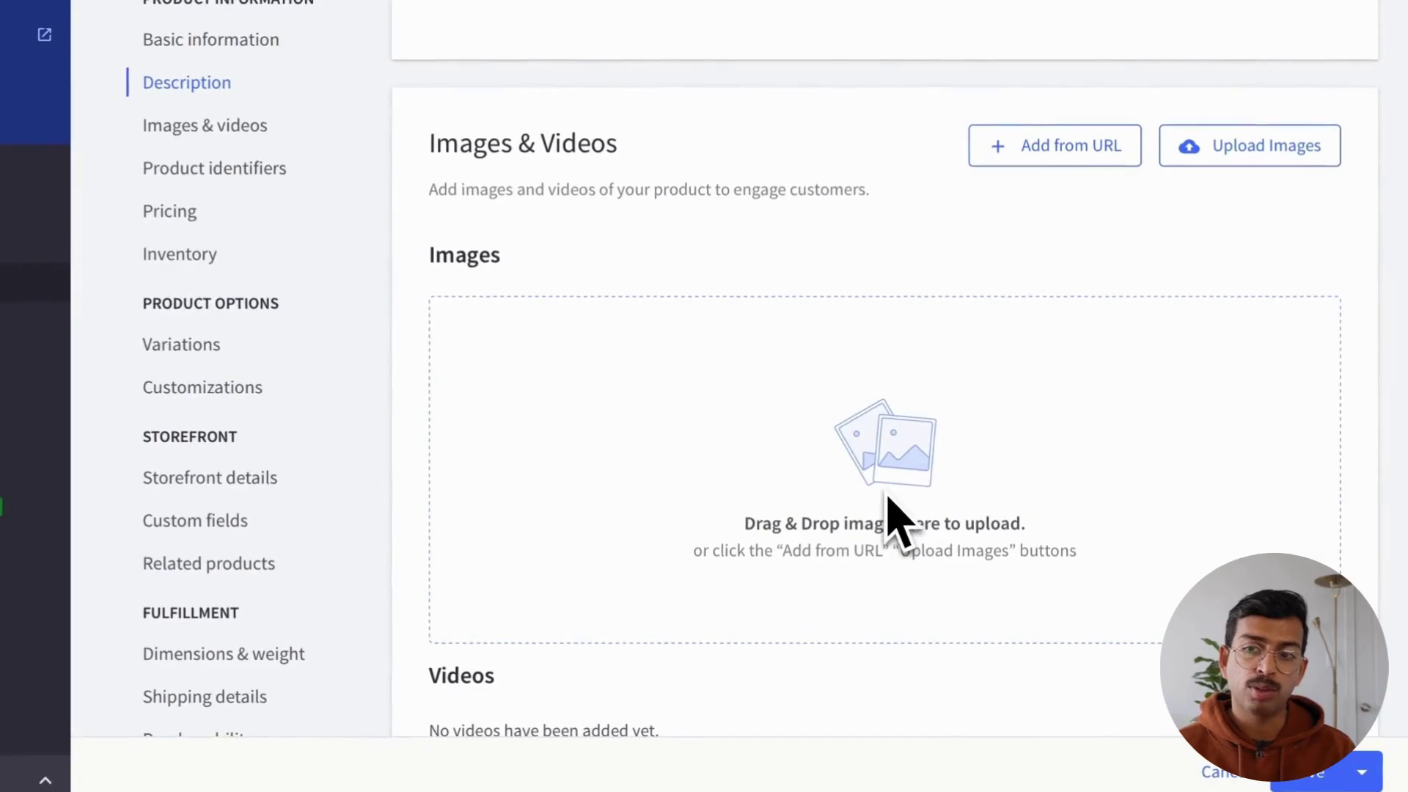
Upload Workout Vest.jpeg and give the image the alt text 'Workout Vest'
left_click(913, 546)
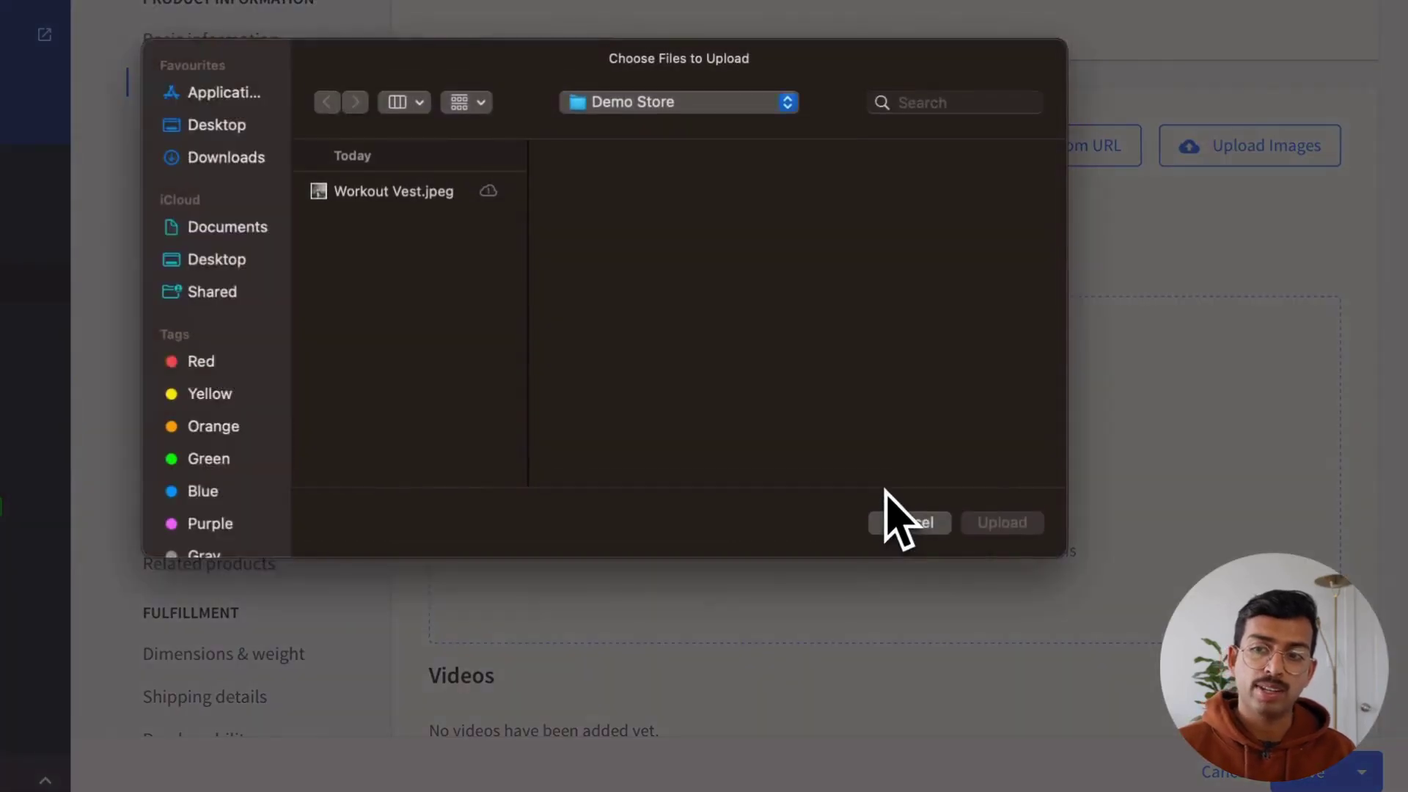
left_click(396, 188)
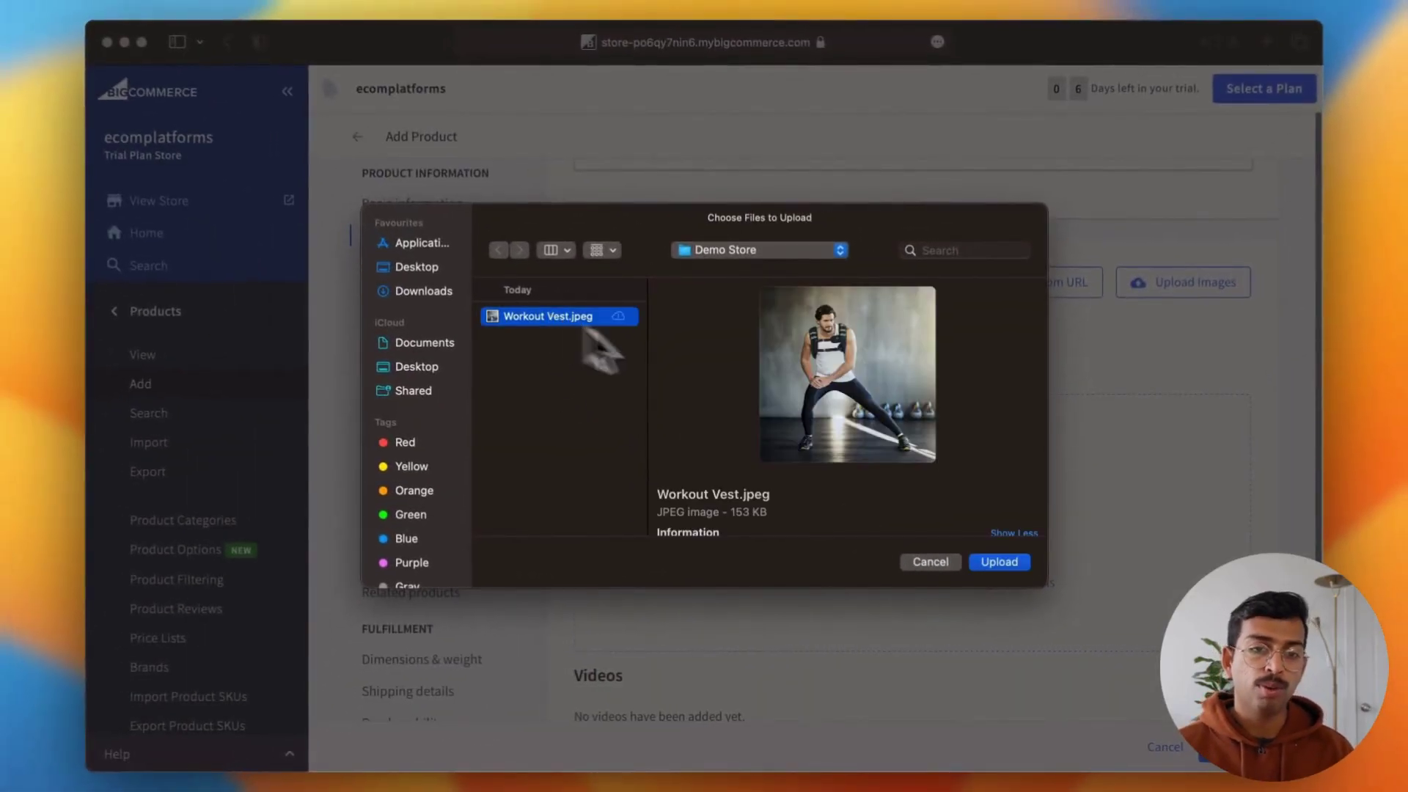
left_click(1002, 563)
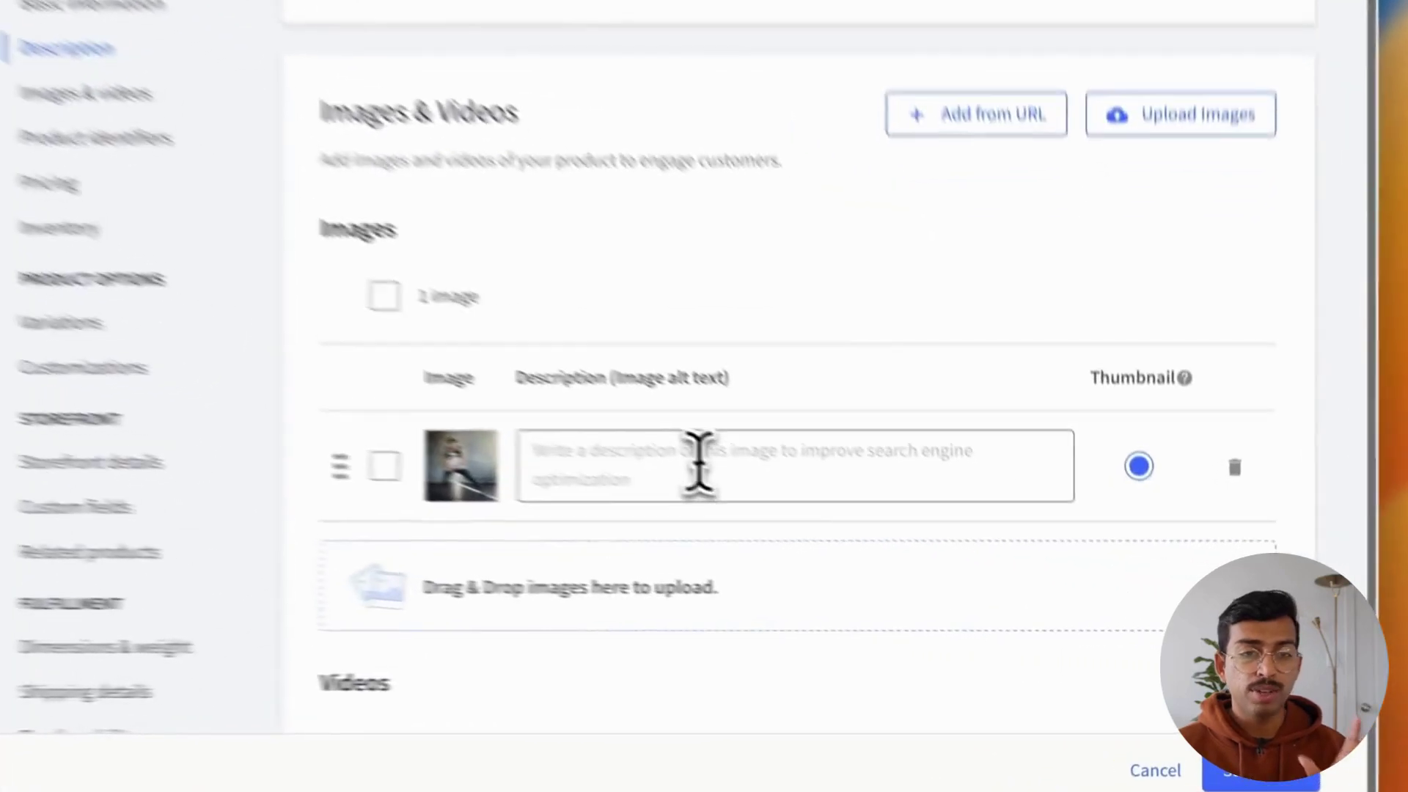
left_click(840, 528)
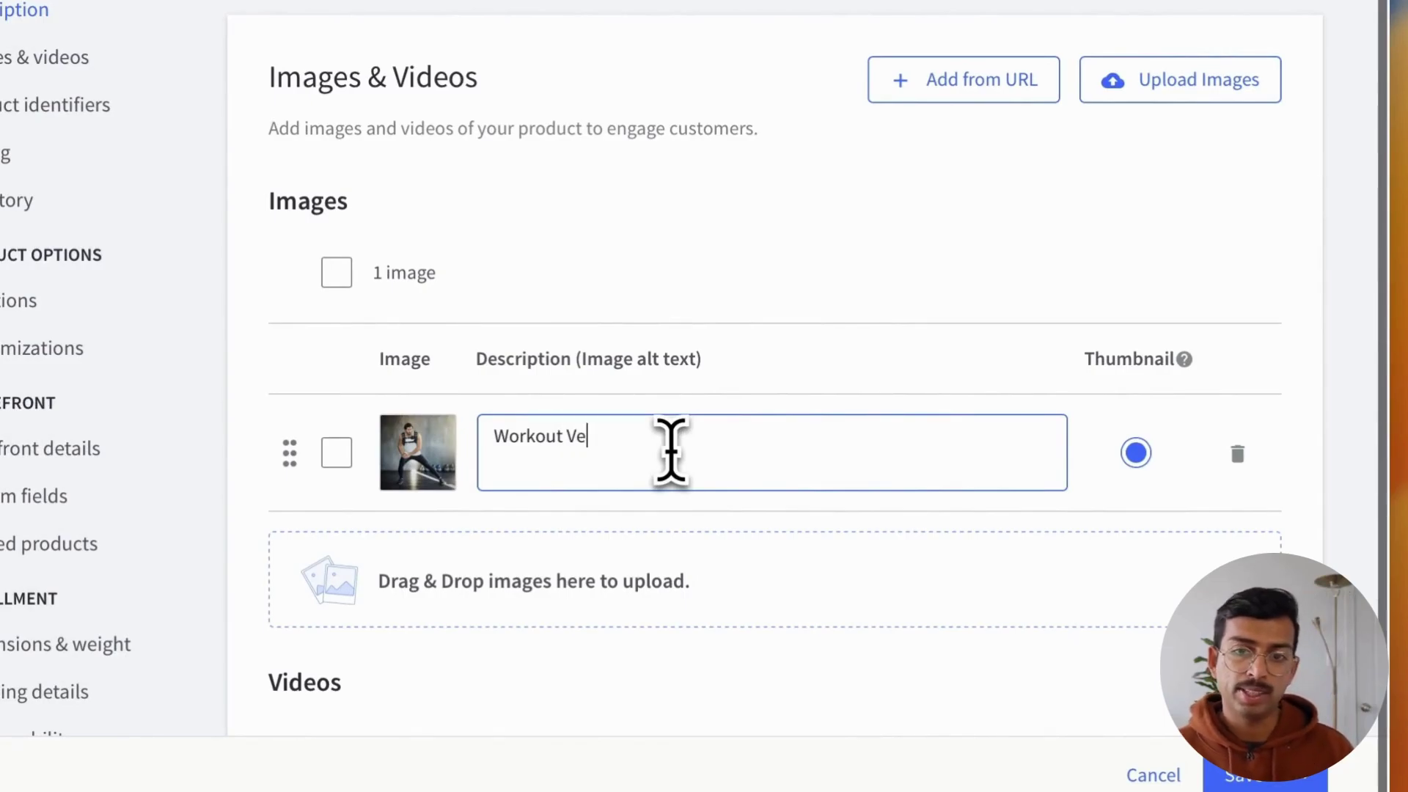
type("Workout Vest")
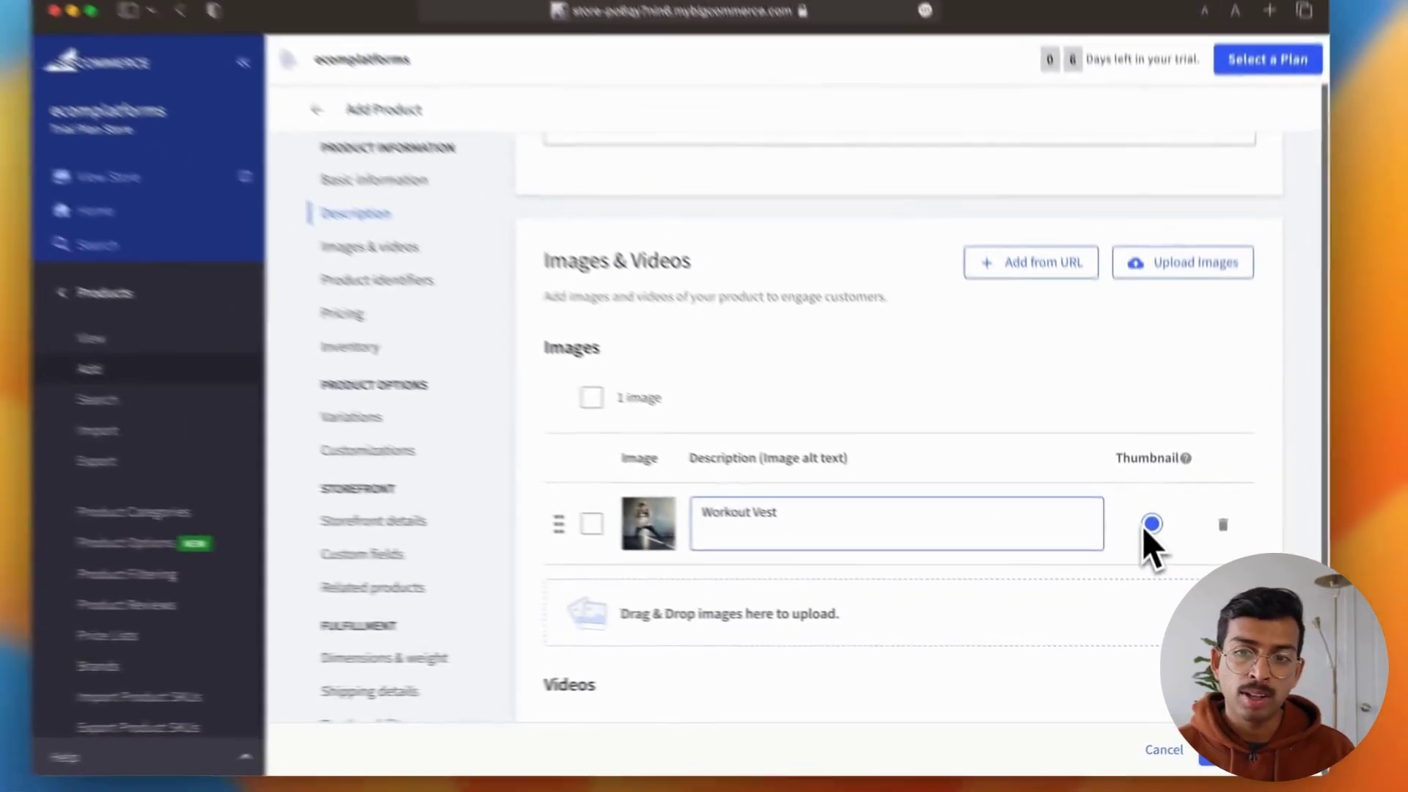
scroll(1025, 571, "down", 5)
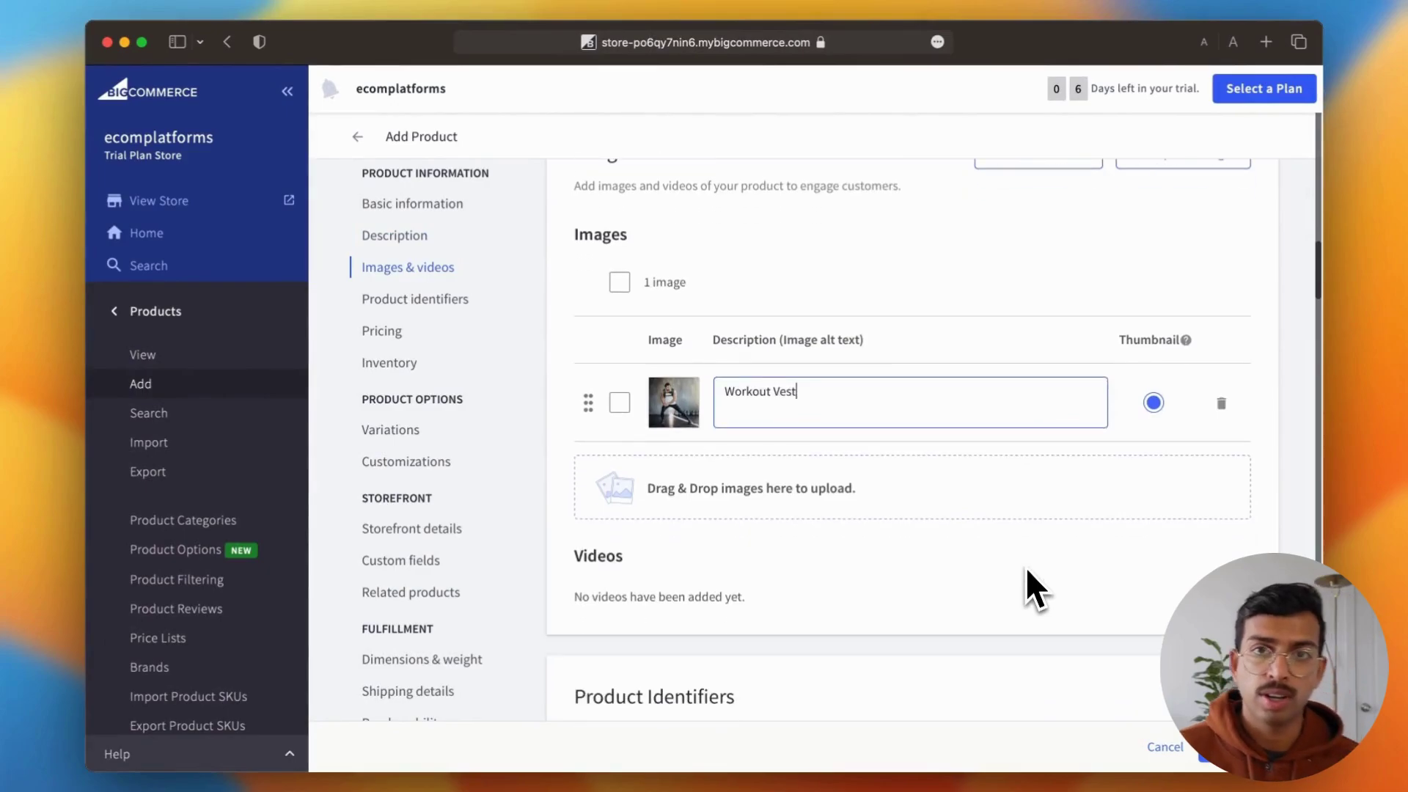
scroll(1026, 571, "down", 3)
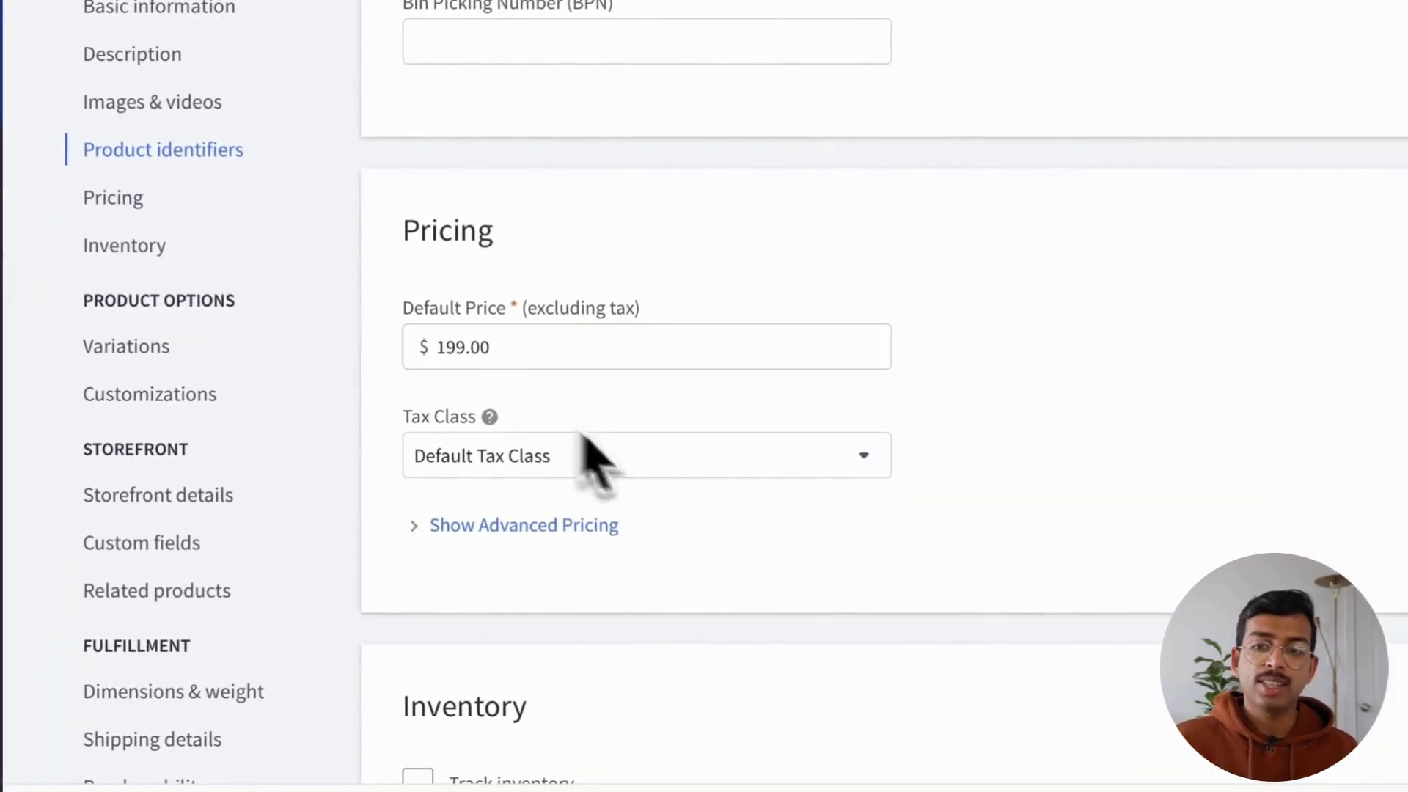
Keep the Default Tax Class and enter advanced pricing: cost $100.00, sale price $179
left_click(867, 470)
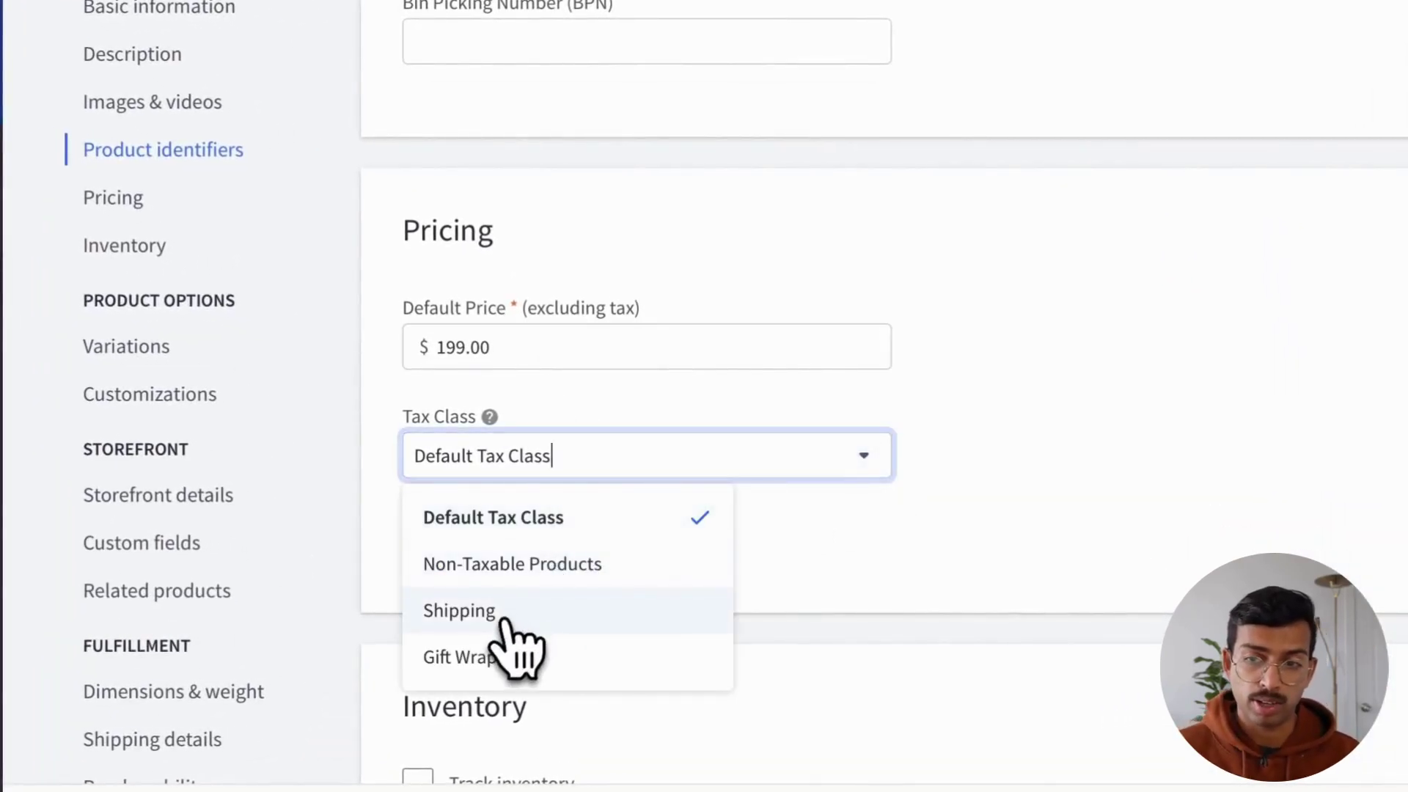
left_click(546, 518)
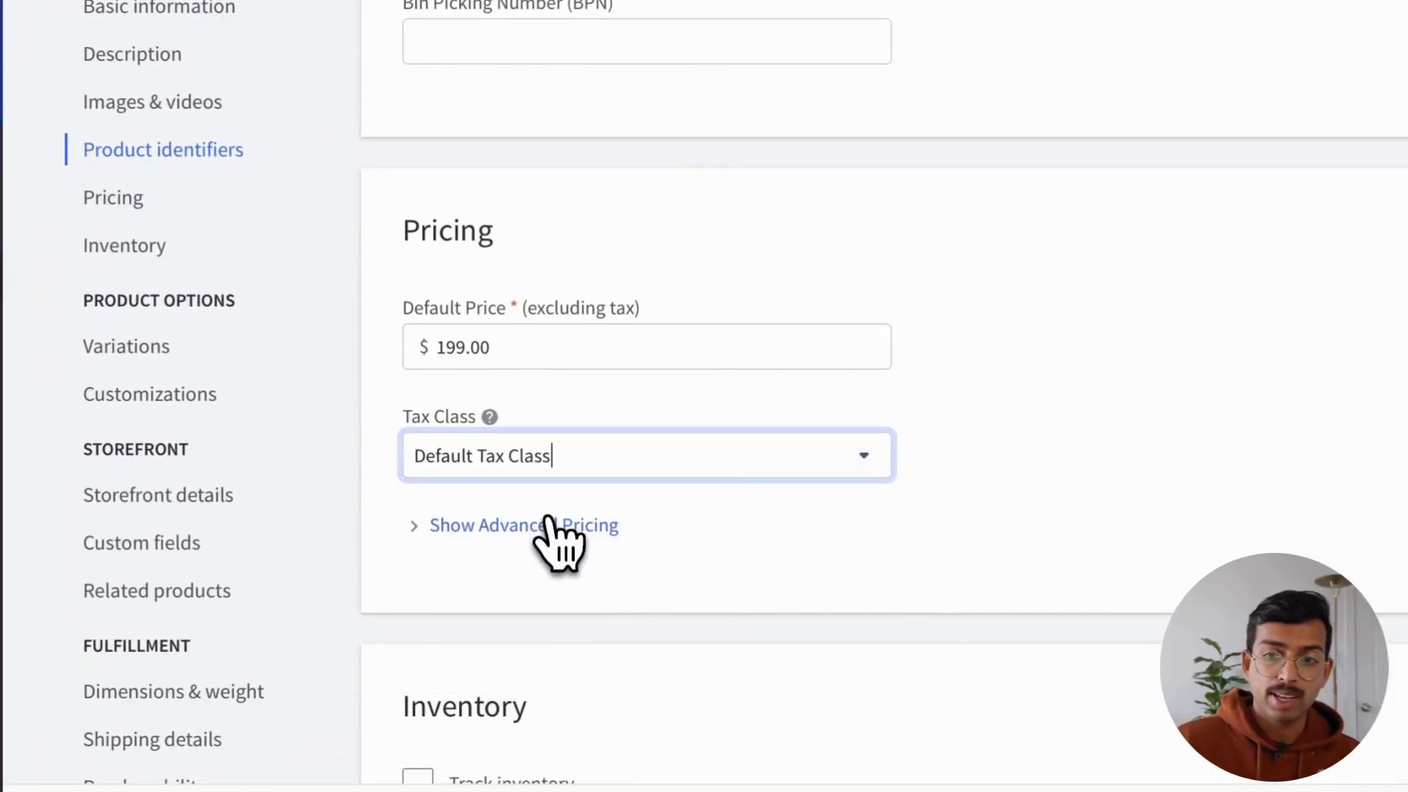
scroll(513, 528, "down", 1)
left_click(441, 487)
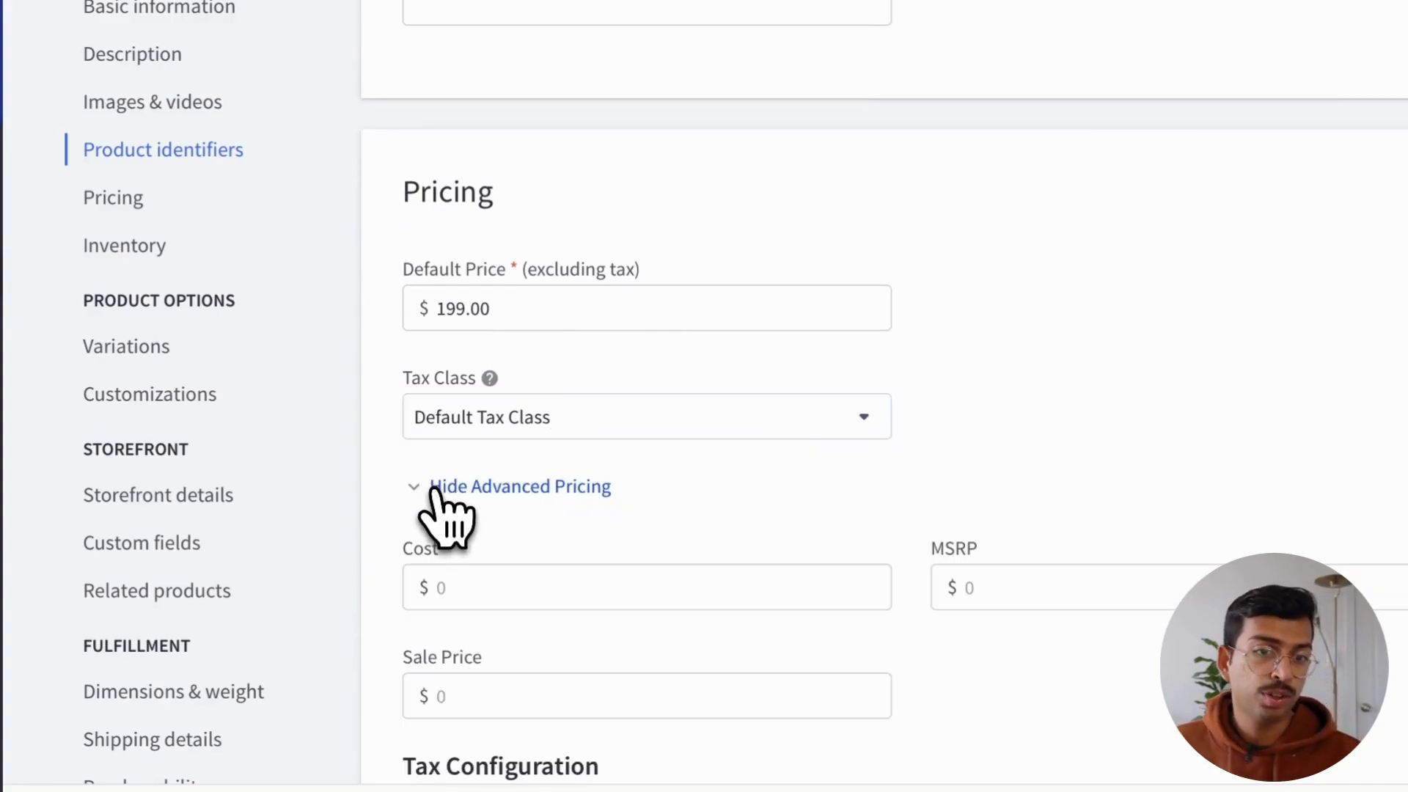
scroll(513, 645, "down", 3)
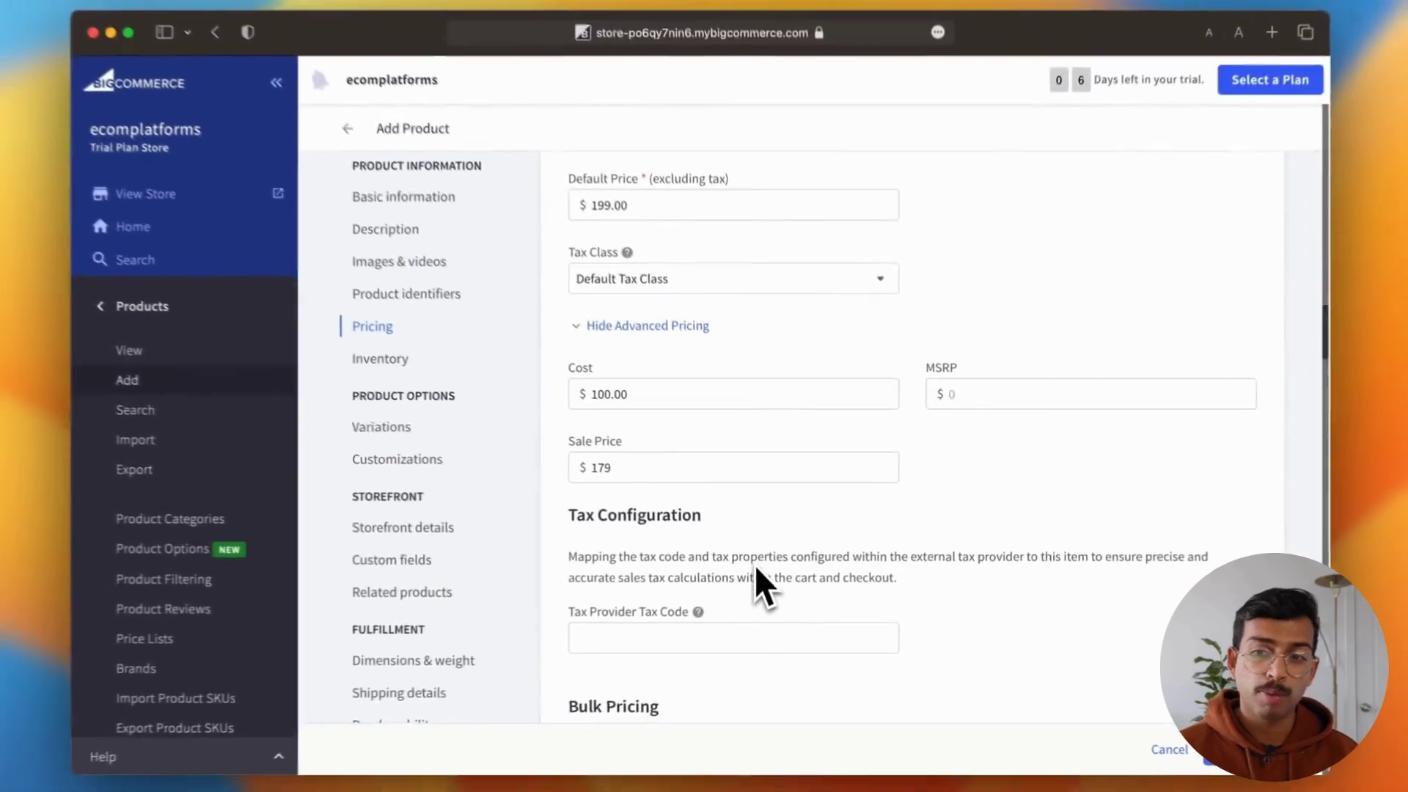
scroll(756, 569, "down", 2)
scroll(756, 569, "down", 2)
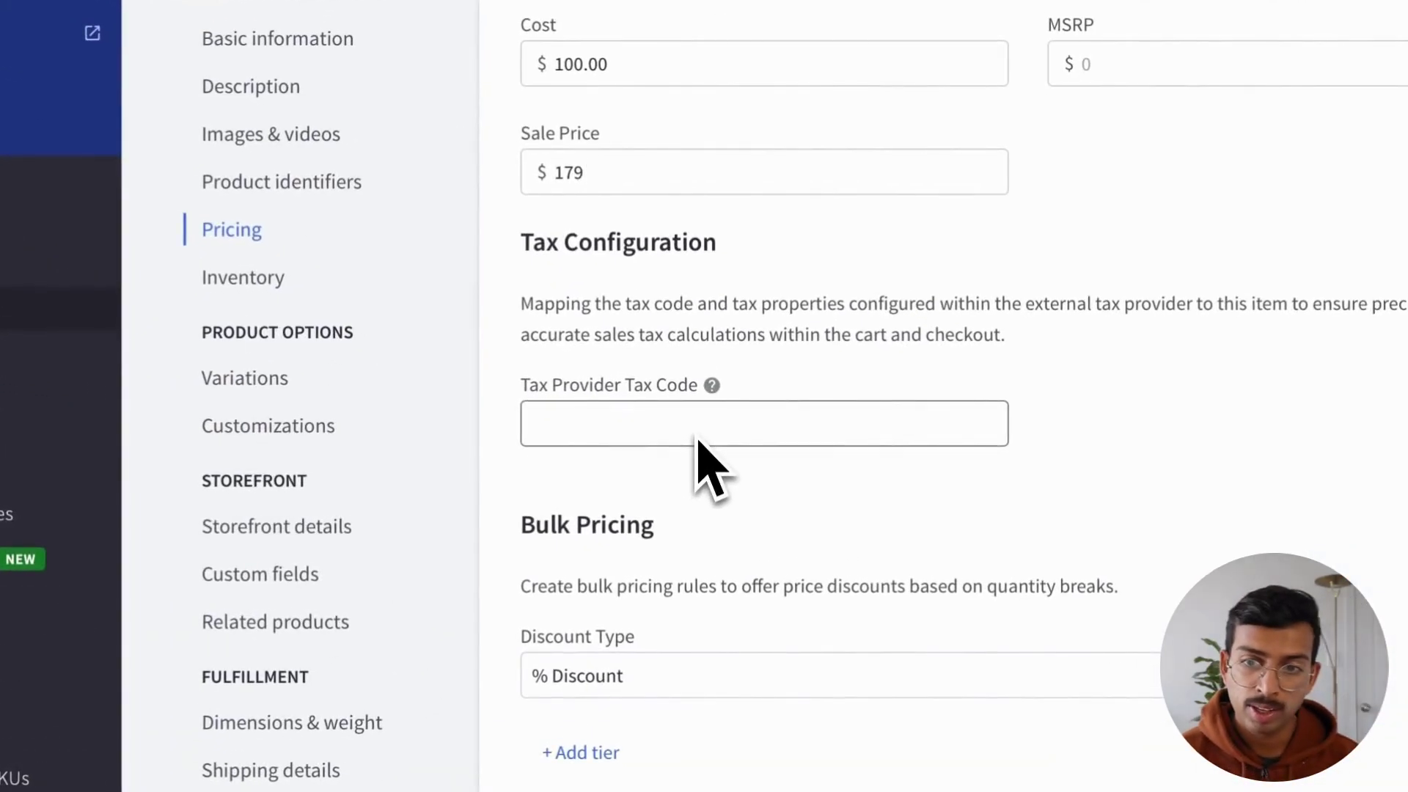
Add $ Off/Unit bulk pricing tiers: $49 off for 2 units, $79 off for 3 units
scroll(697, 440, "down", 2)
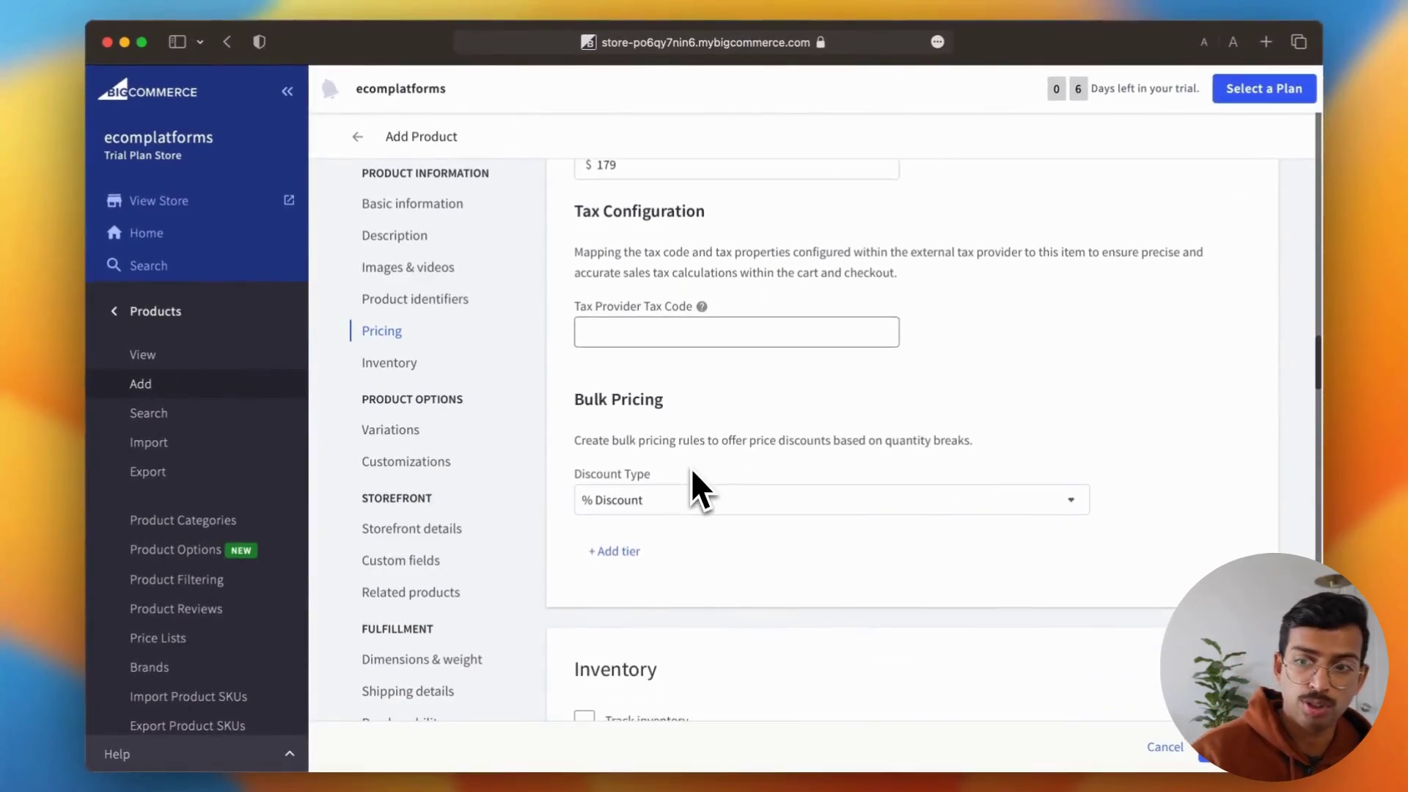
left_click(1070, 499)
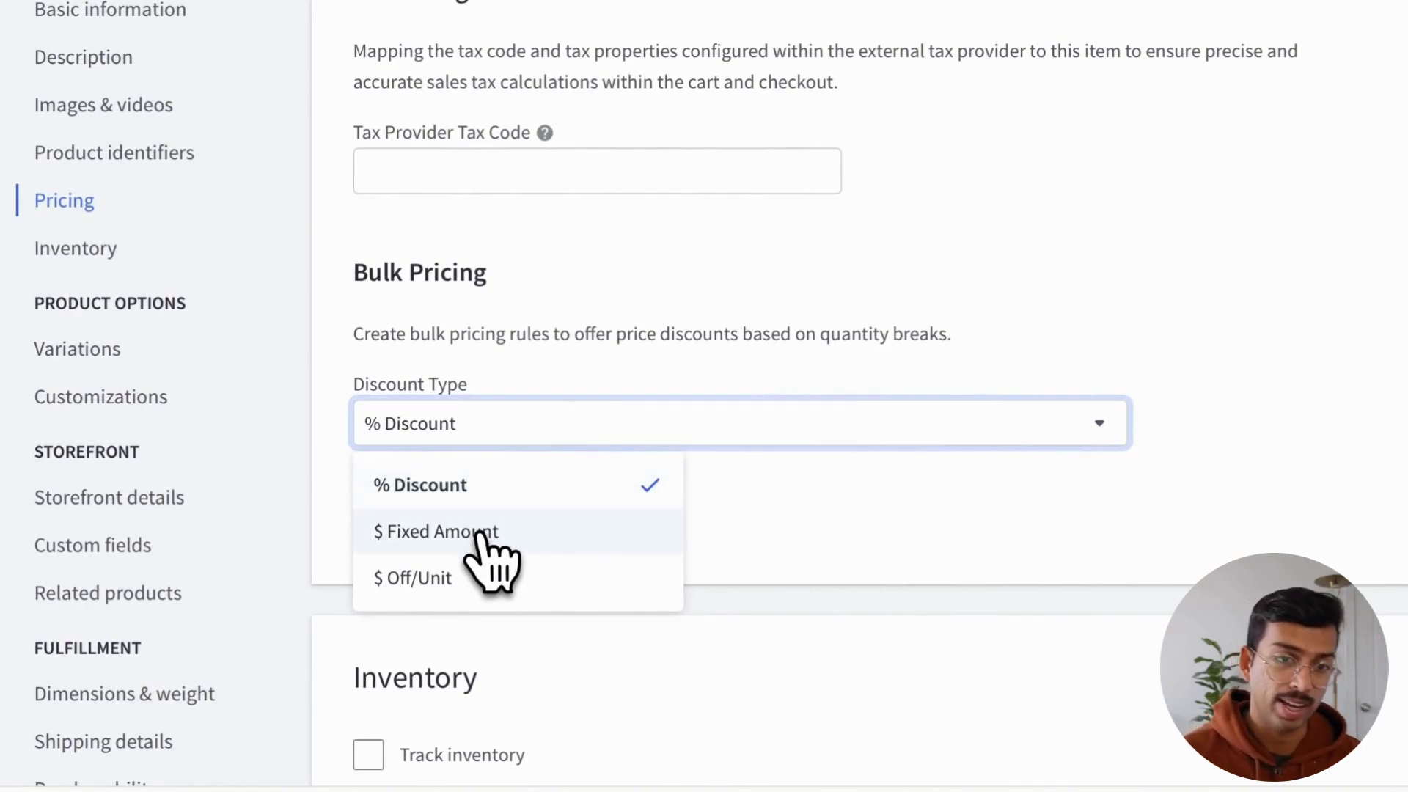
left_click(448, 578)
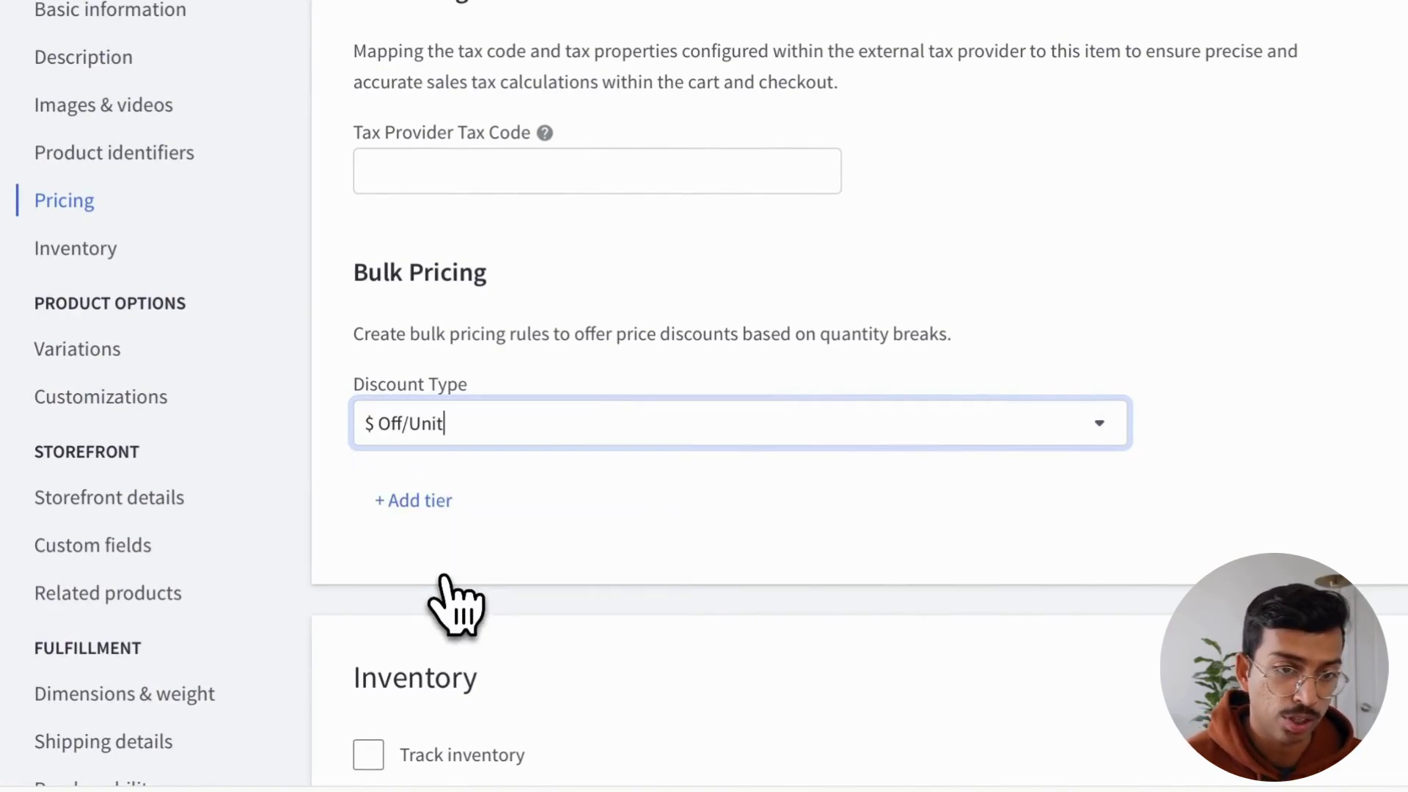
left_click(440, 505)
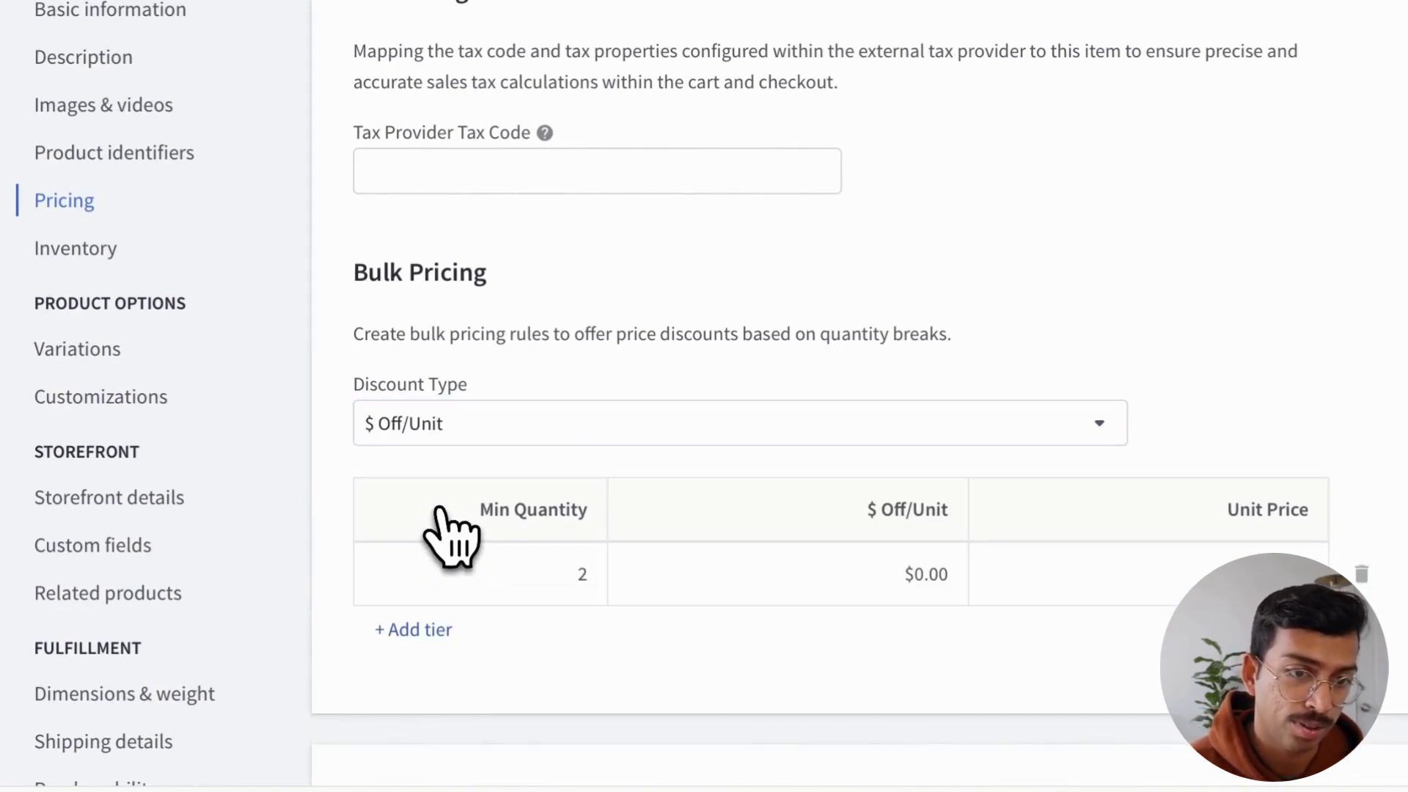
left_click(938, 574)
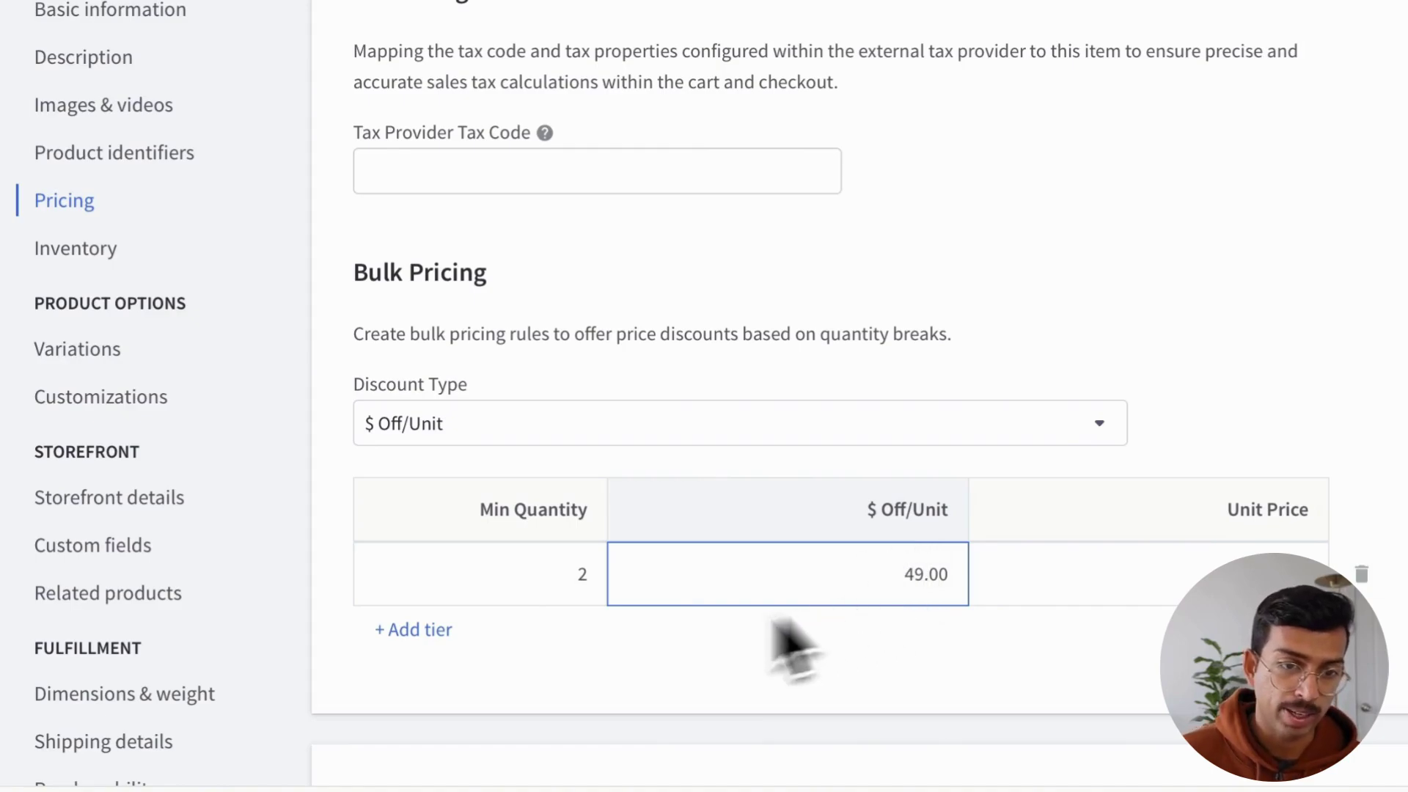
left_click(434, 632)
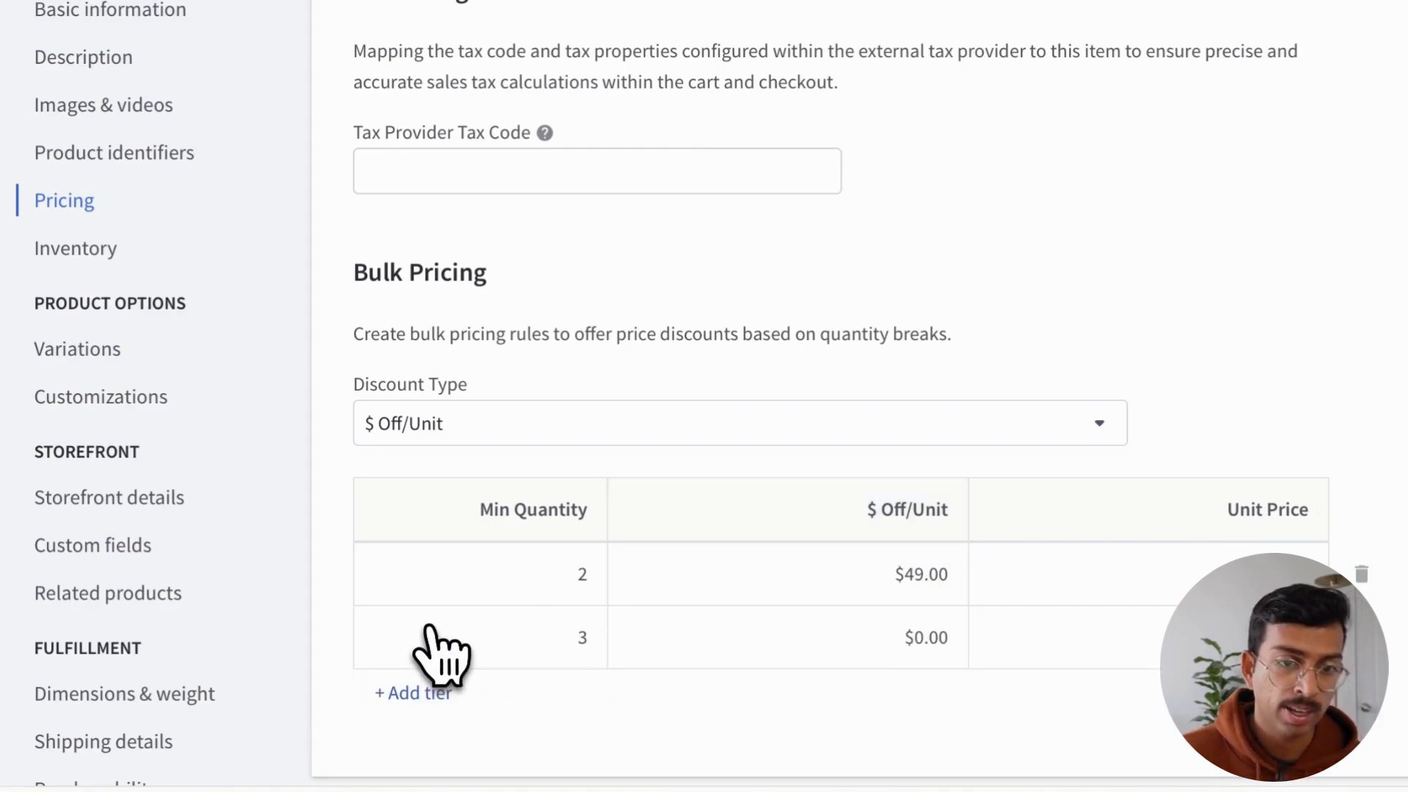
left_click(921, 638)
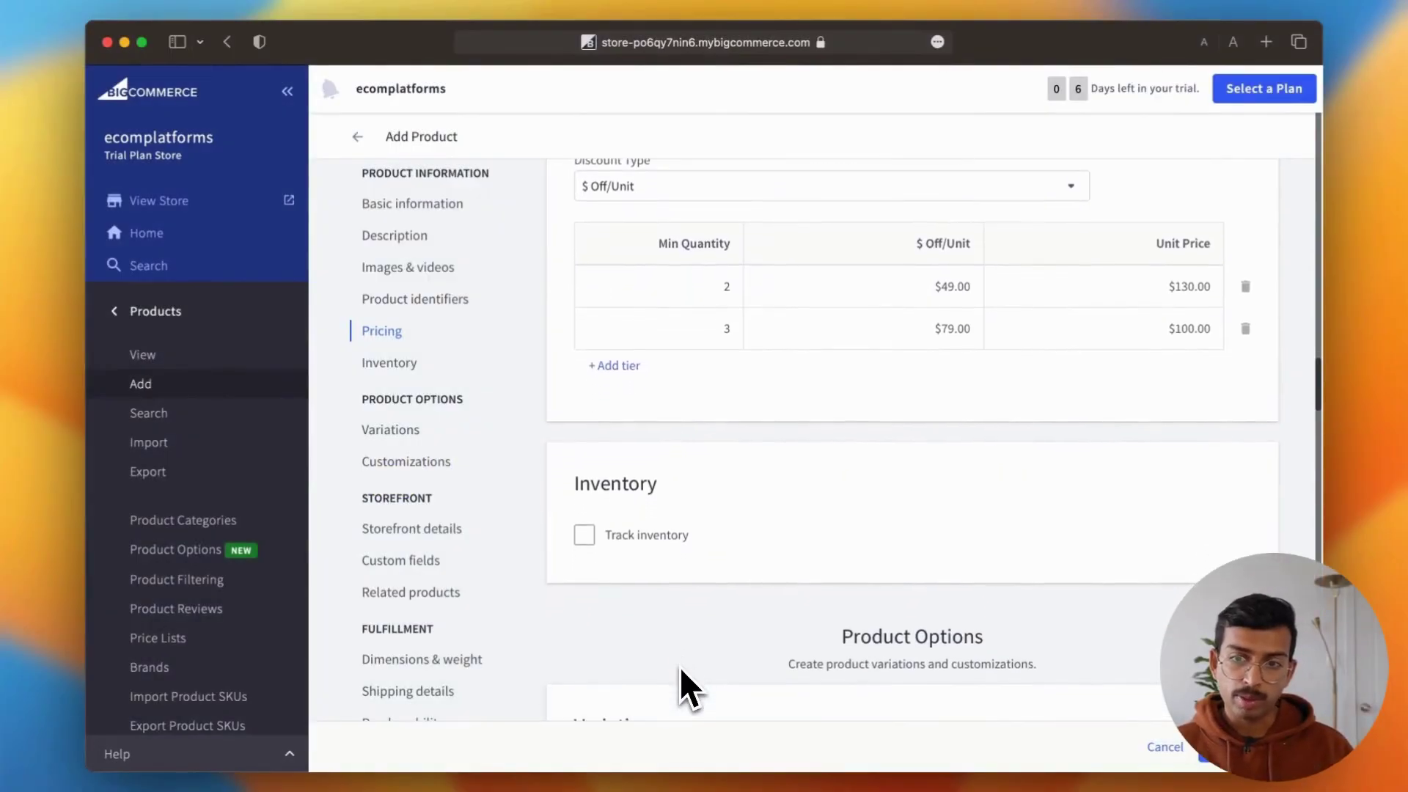
Track inventory on the product level and set the stock to 1000
left_click(347, 511)
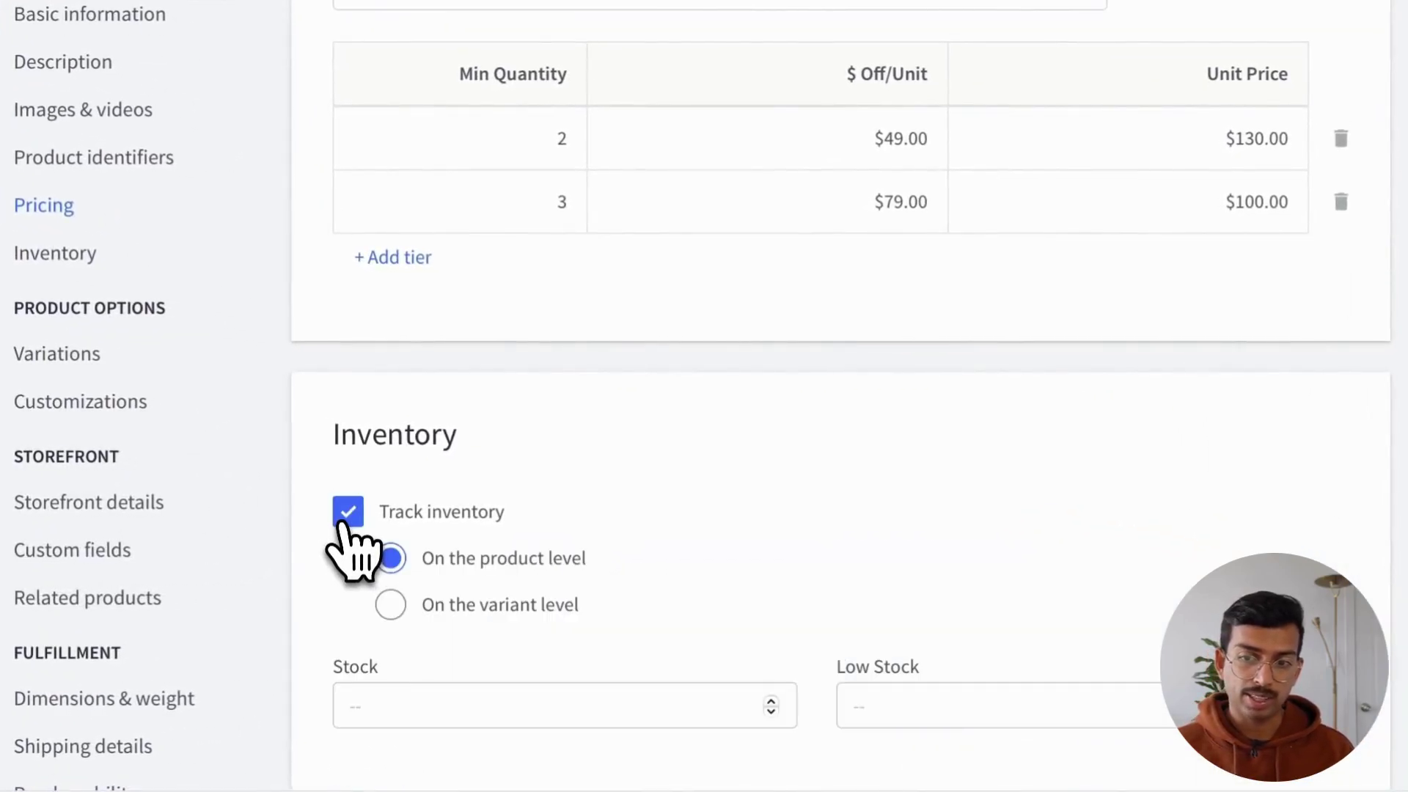
scroll(499, 616, "down", 3)
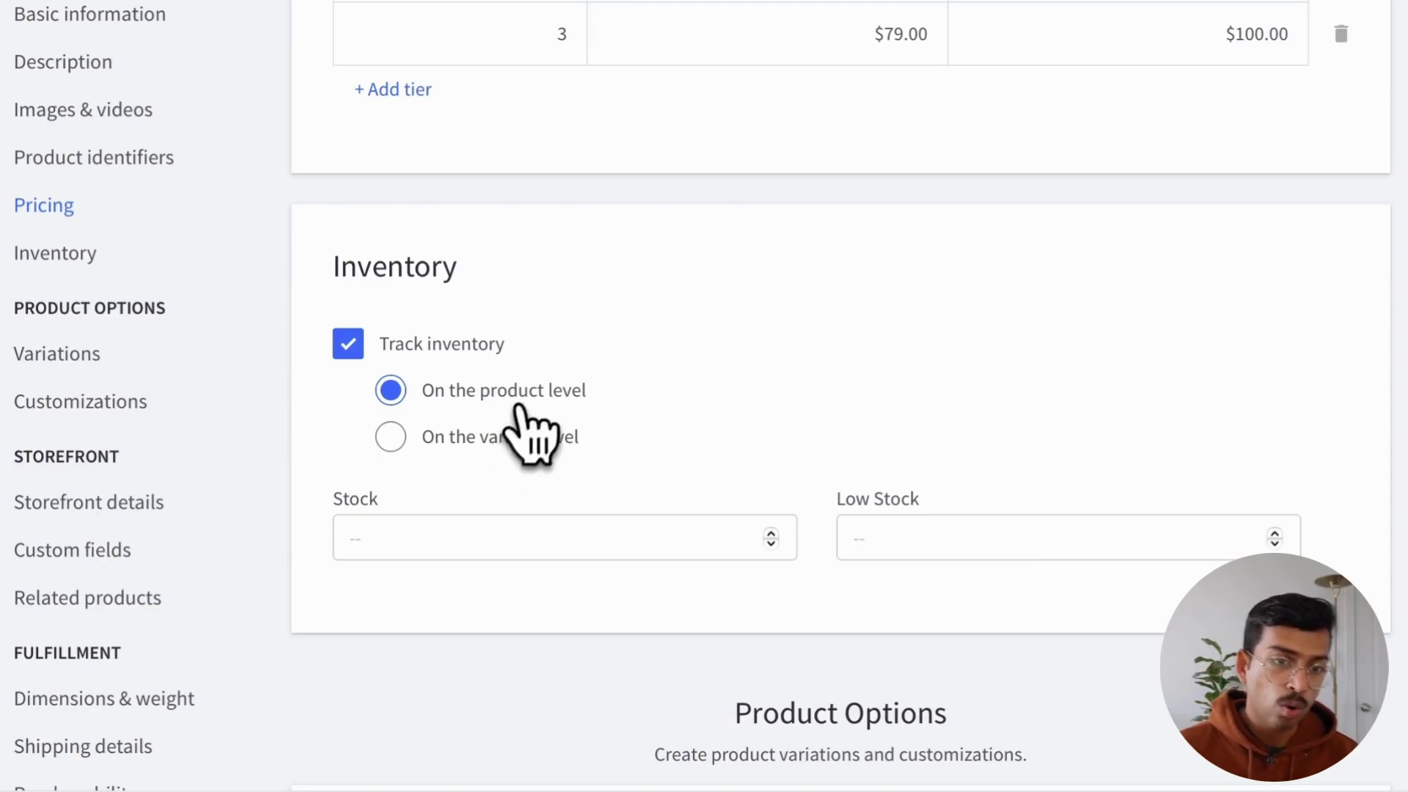
left_click(567, 529)
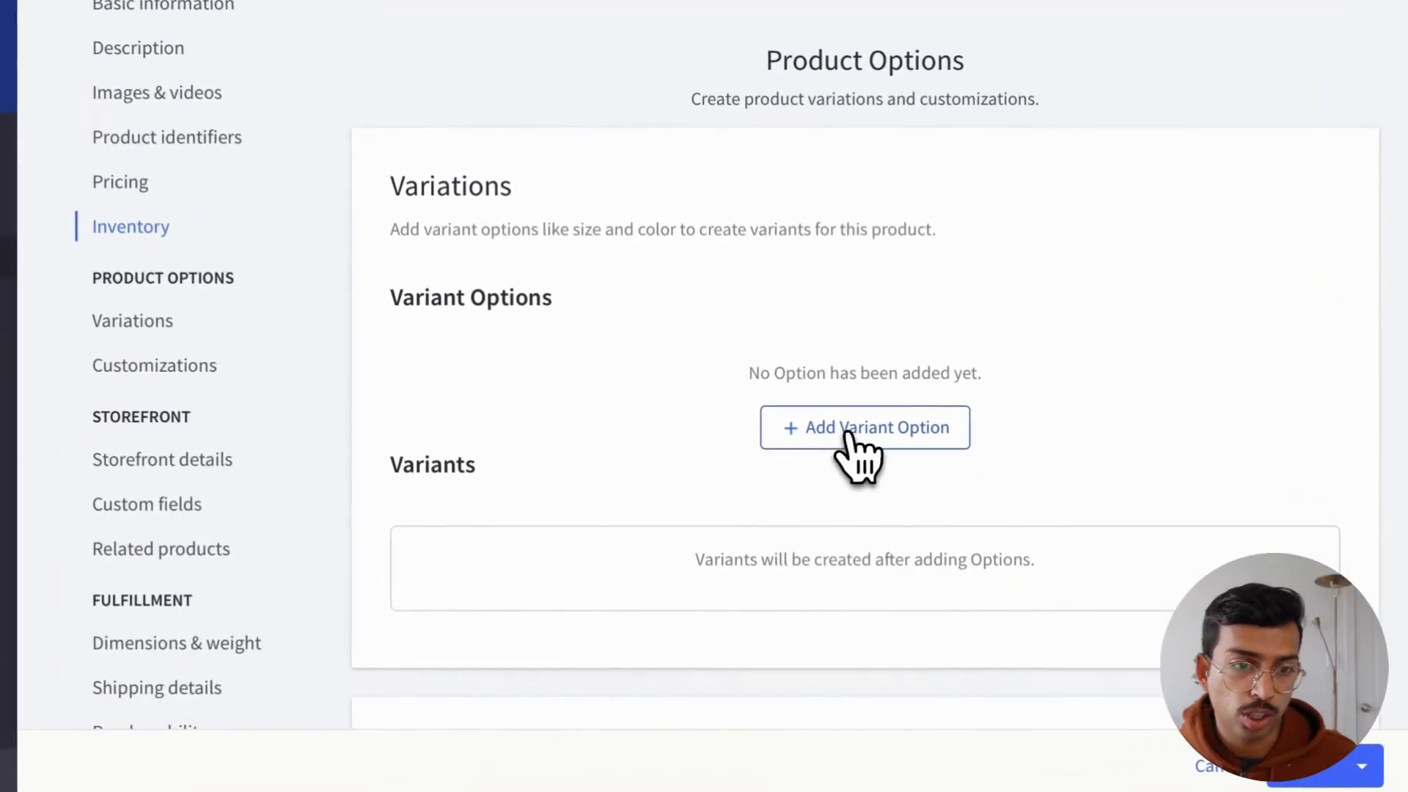
Add a Color variant option displayed as a dropdown
left_click(911, 503)
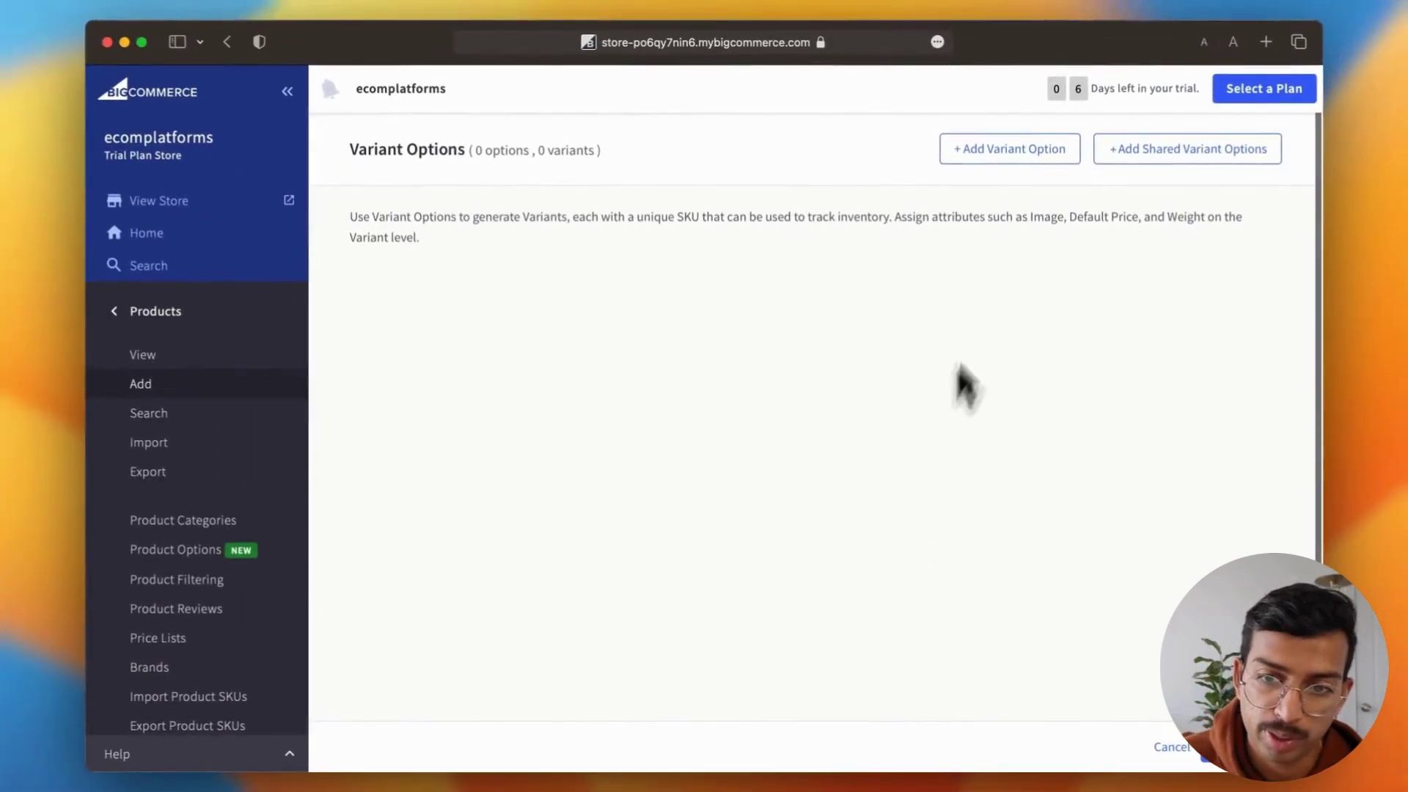
left_click(985, 166)
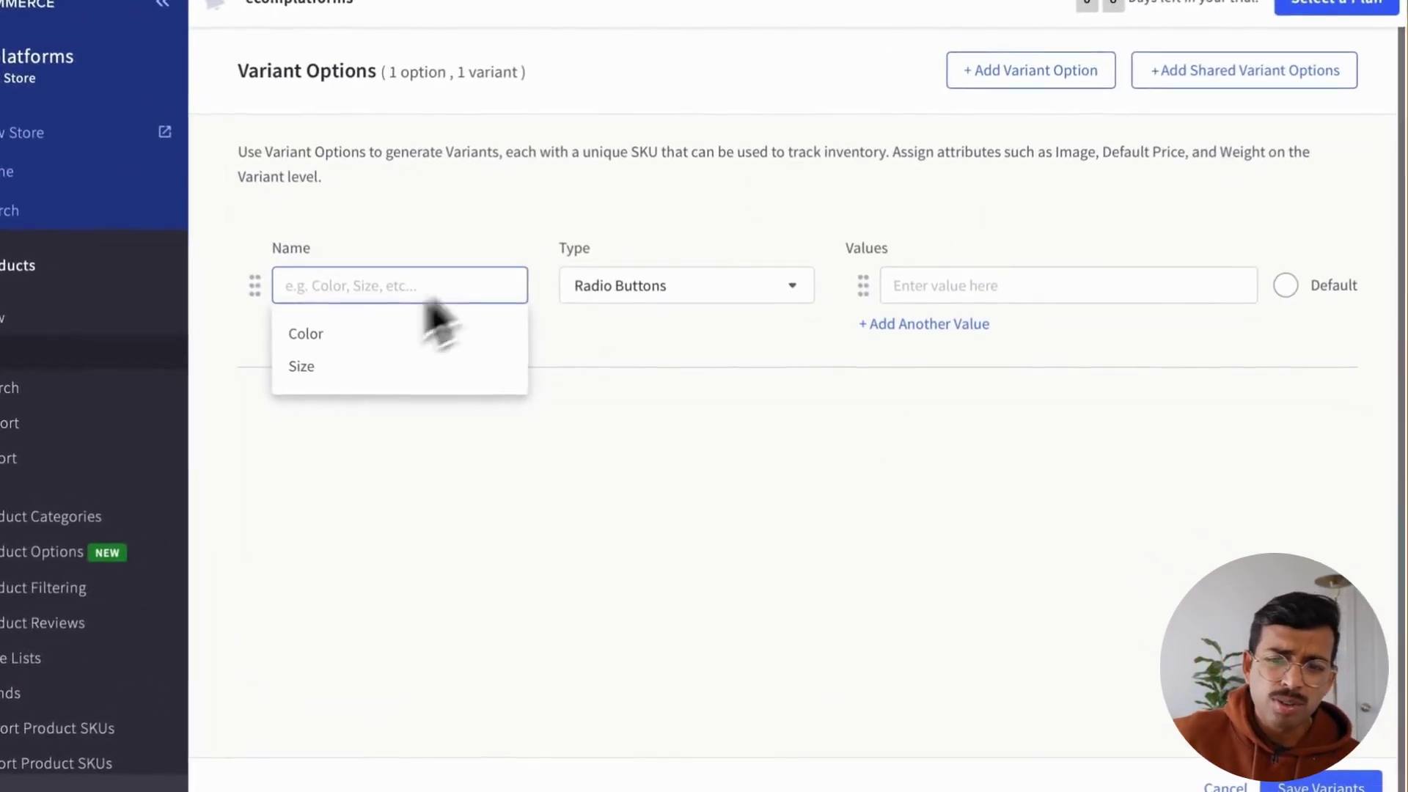
left_click(362, 336)
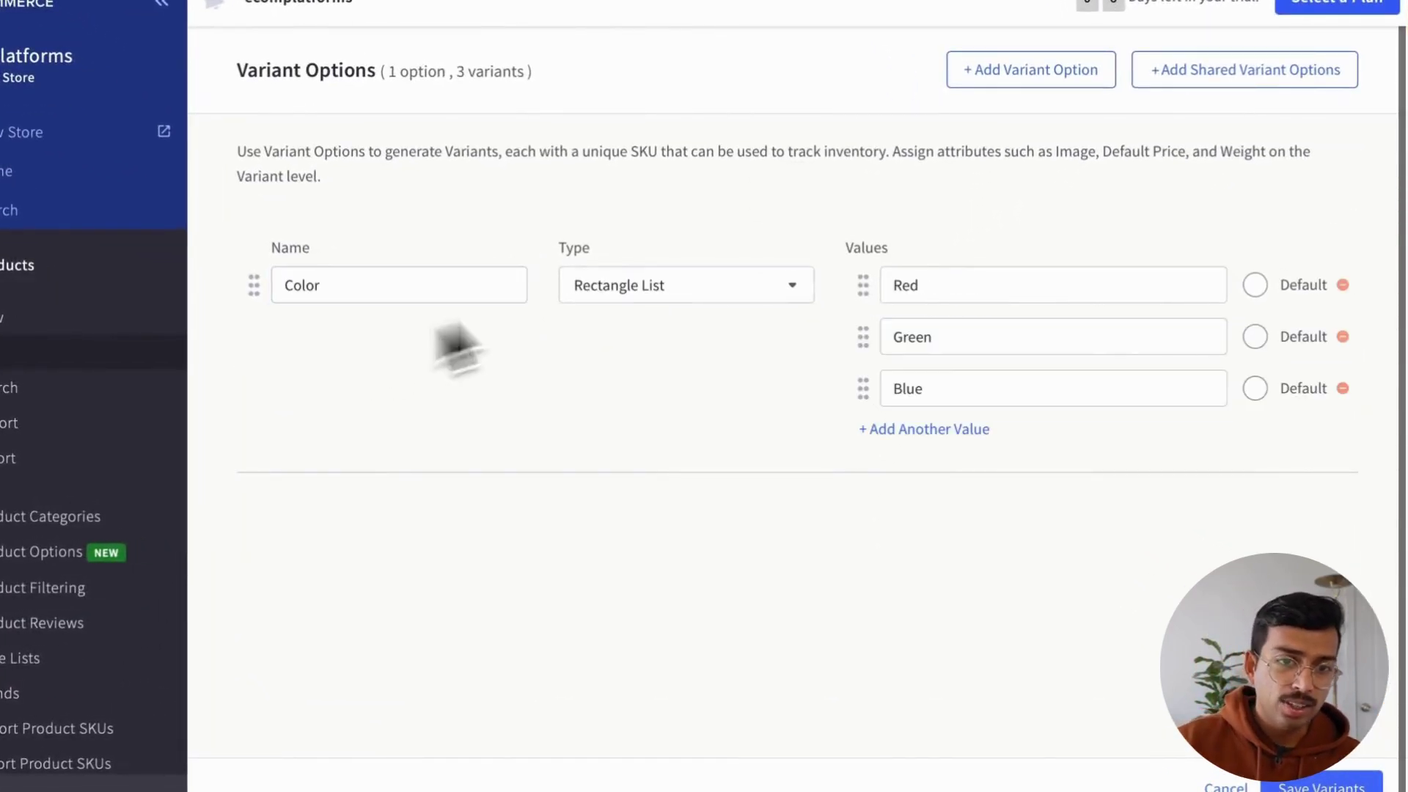
left_click(793, 287)
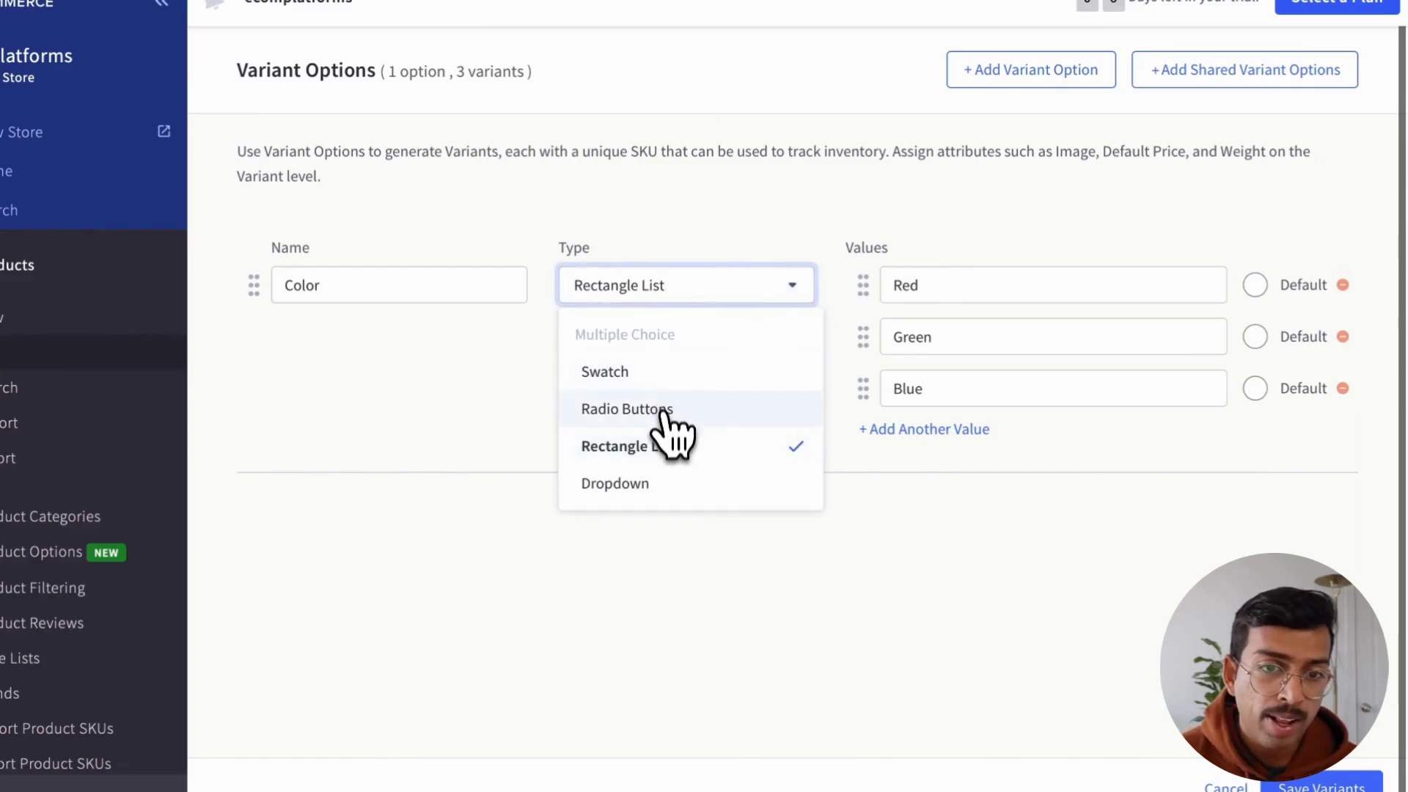
left_click(656, 484)
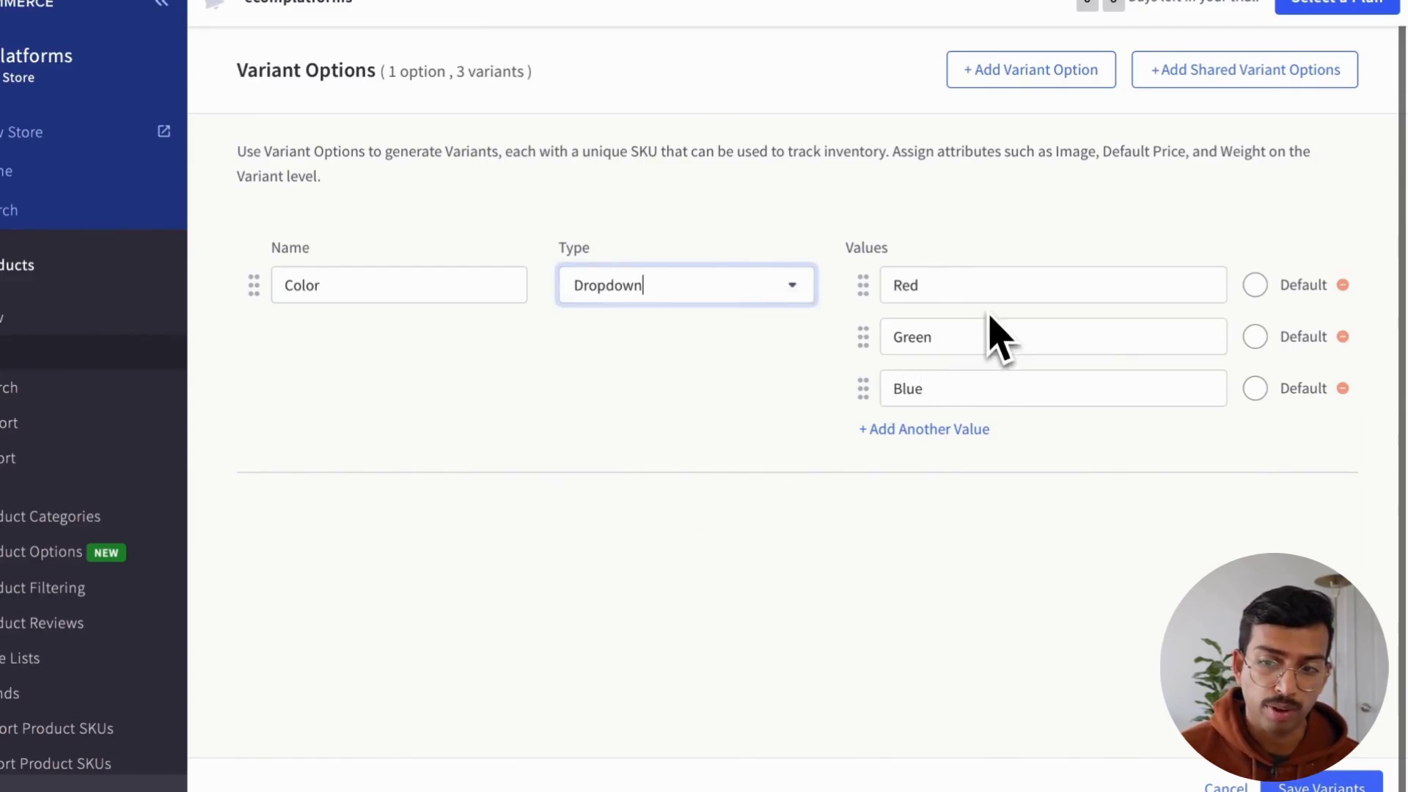
Add a Black colour value, make it the default, and save the variants
left_click(937, 430)
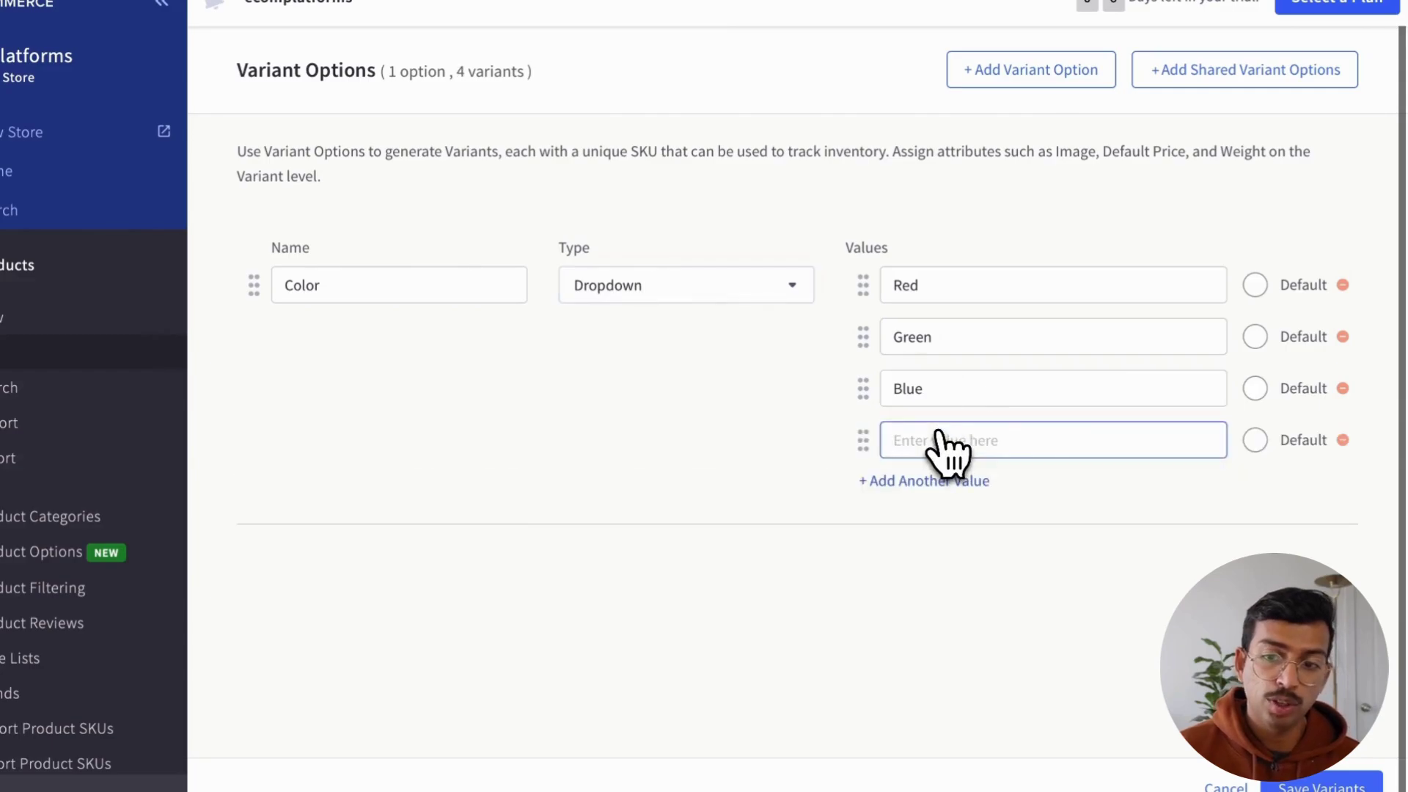
type("Black")
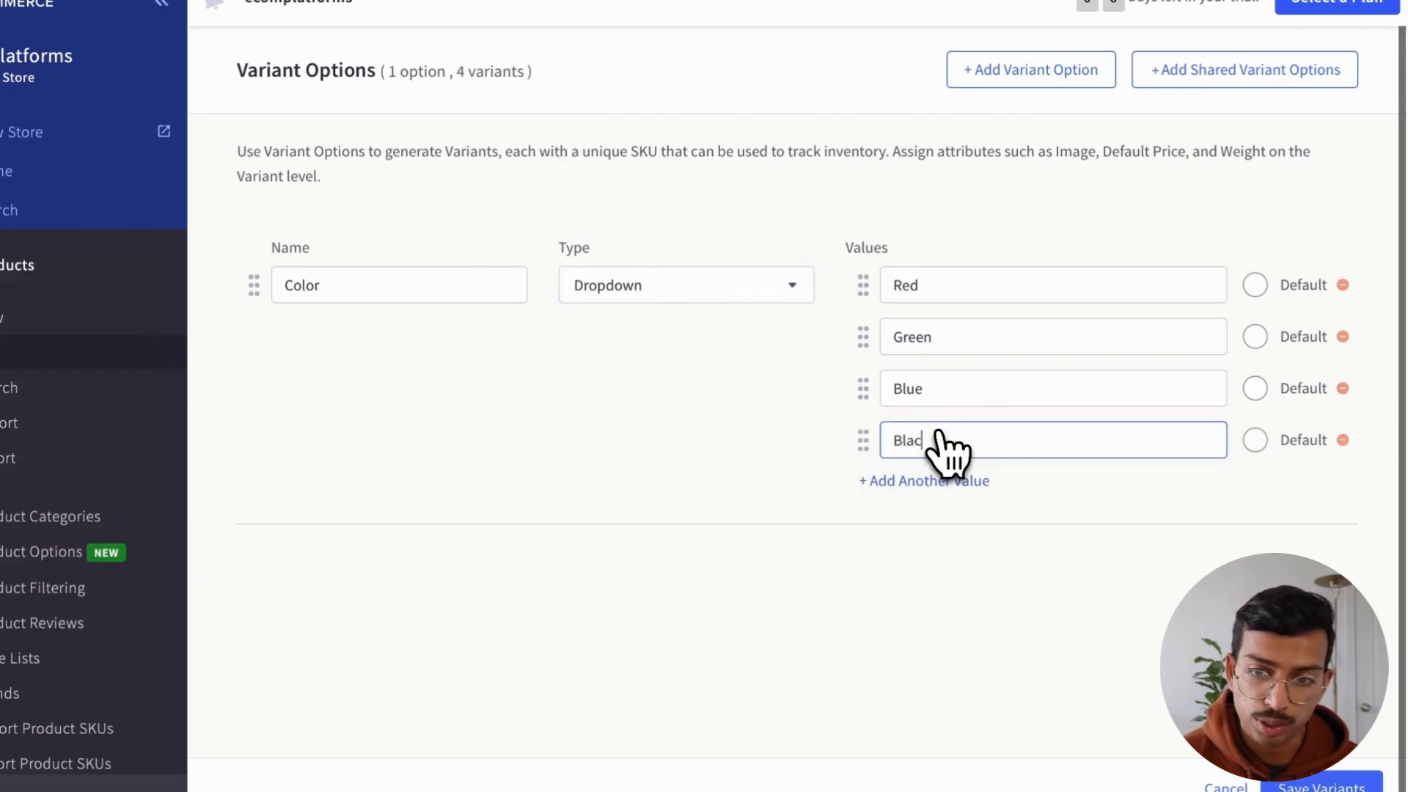
left_click(1257, 444)
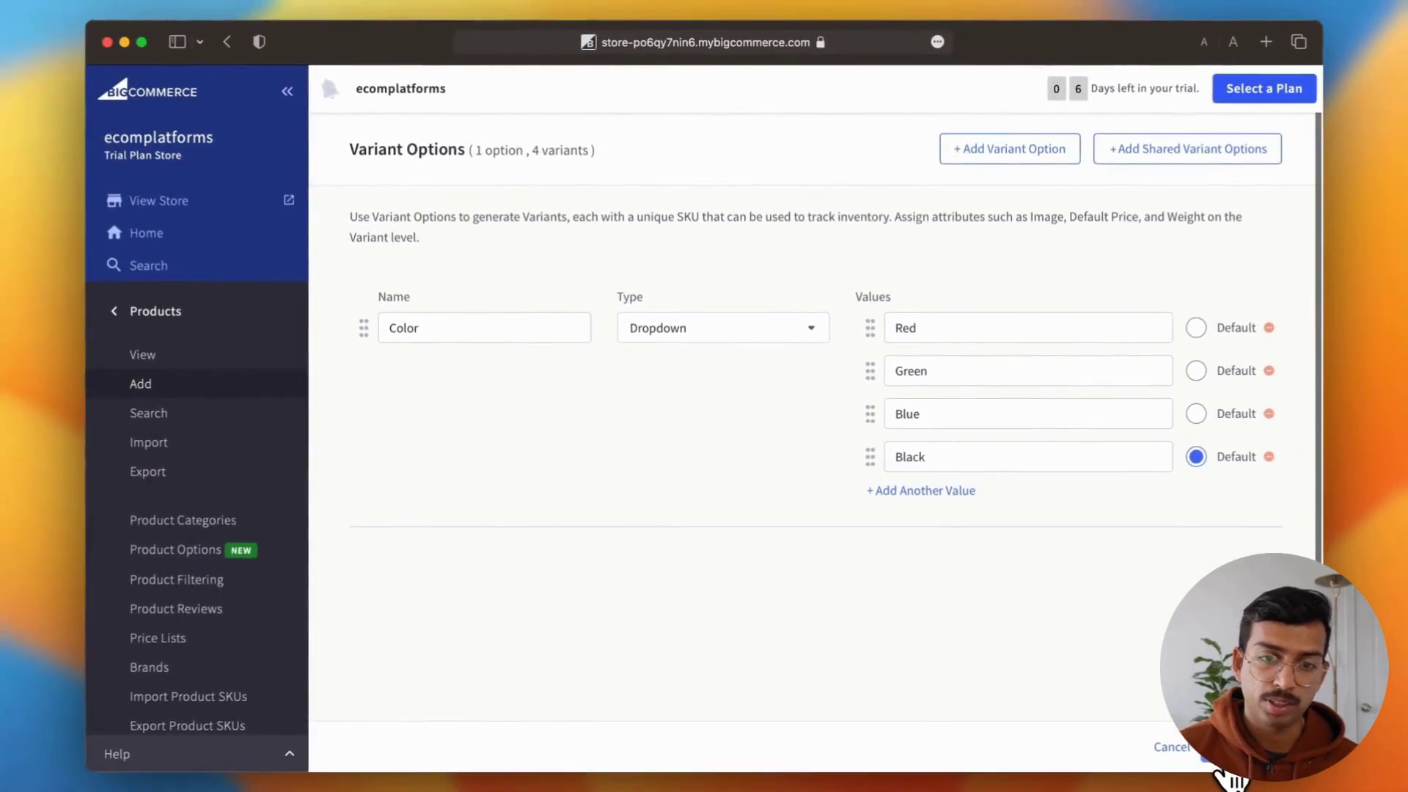
left_click(1214, 768)
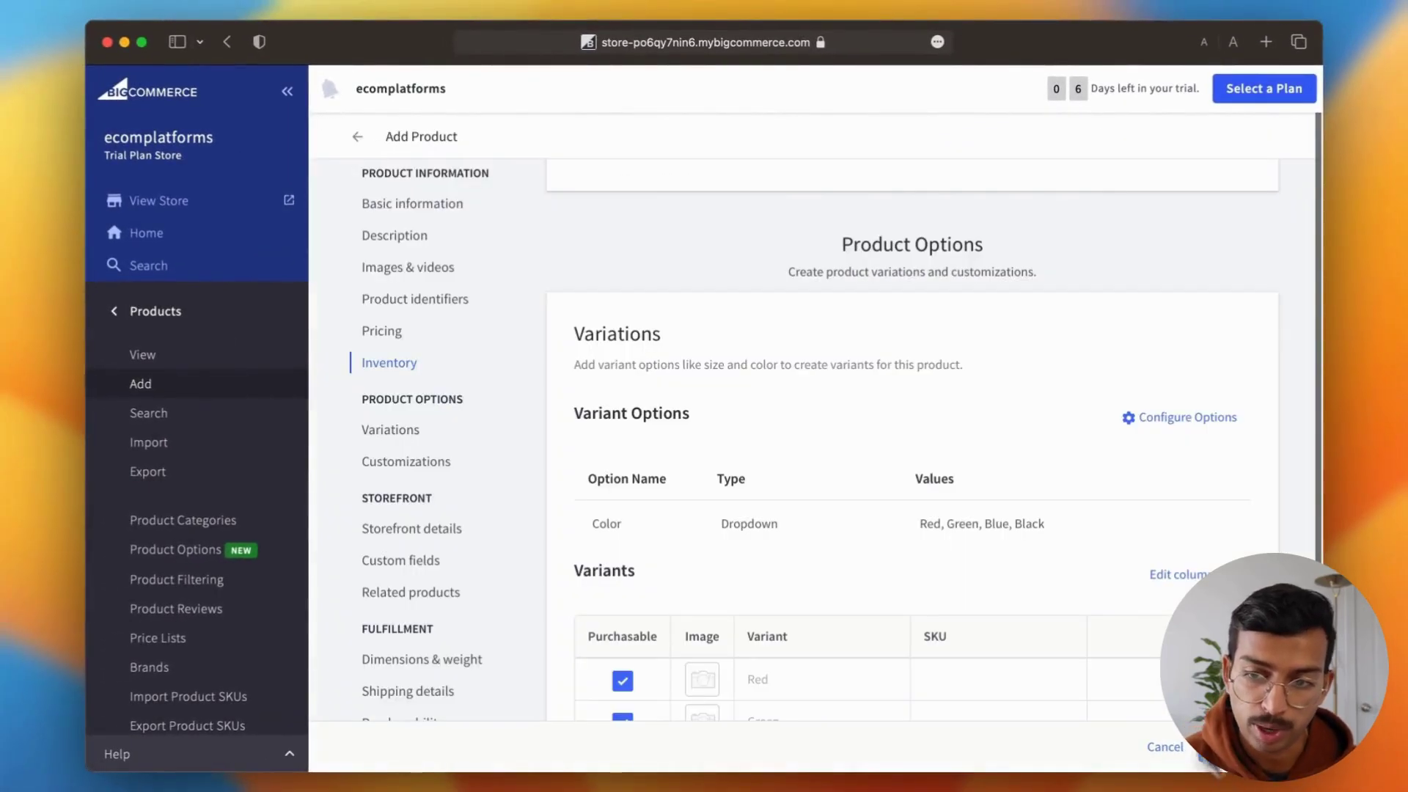
scroll(966, 605, "down", 2)
scroll(965, 605, "down", 1)
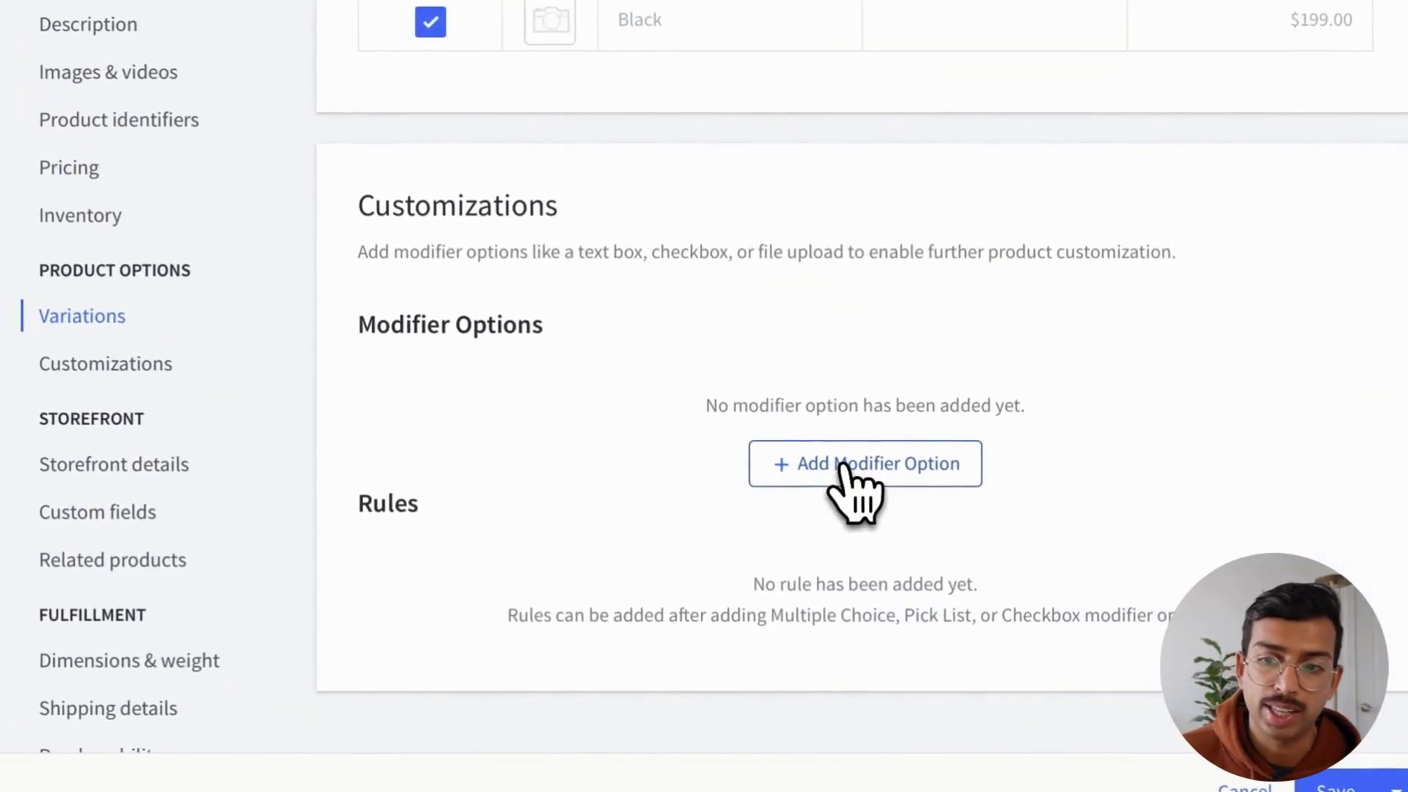
Add a Custom Message text-field modifier defaulting to 'Gift message' with character limits enabled
left_click(843, 470)
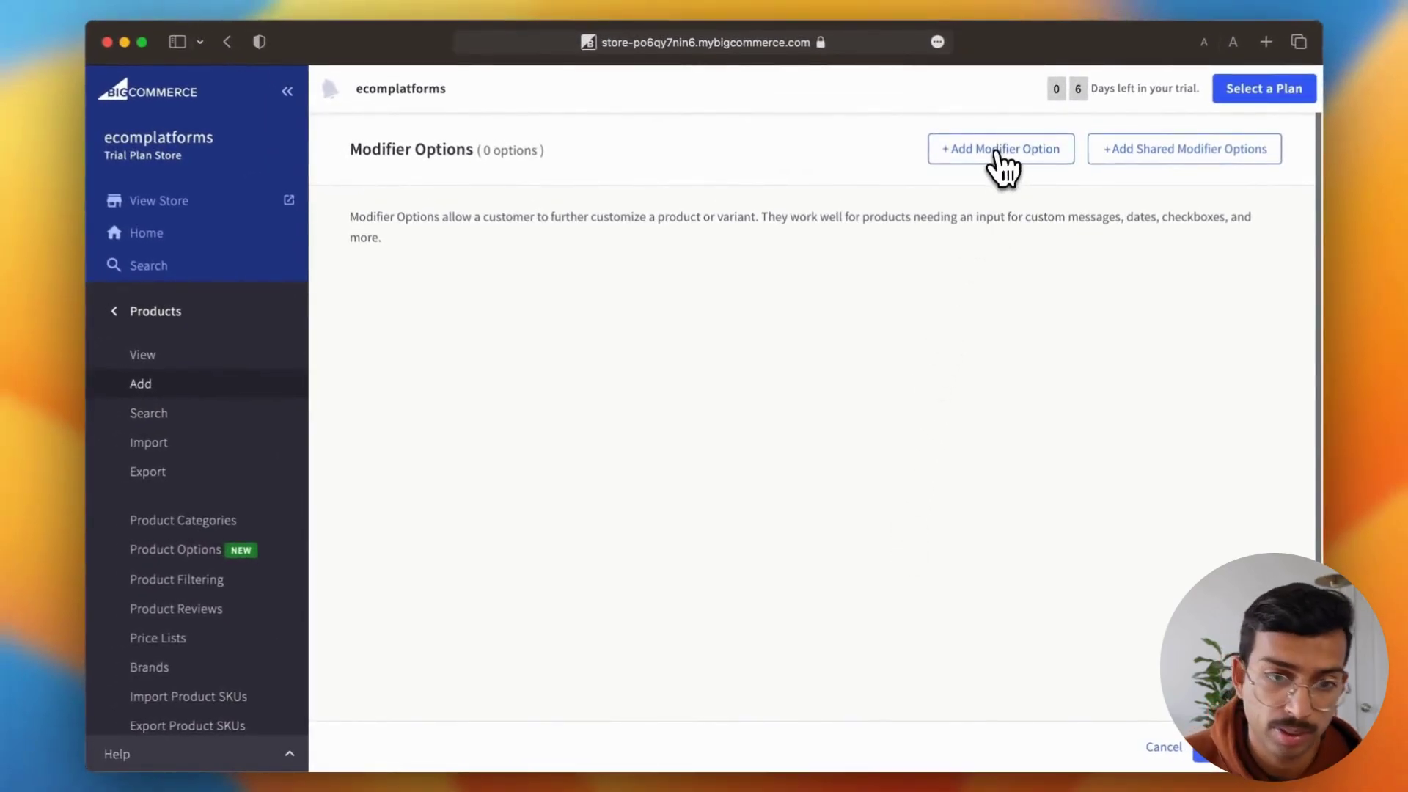
left_click(997, 154)
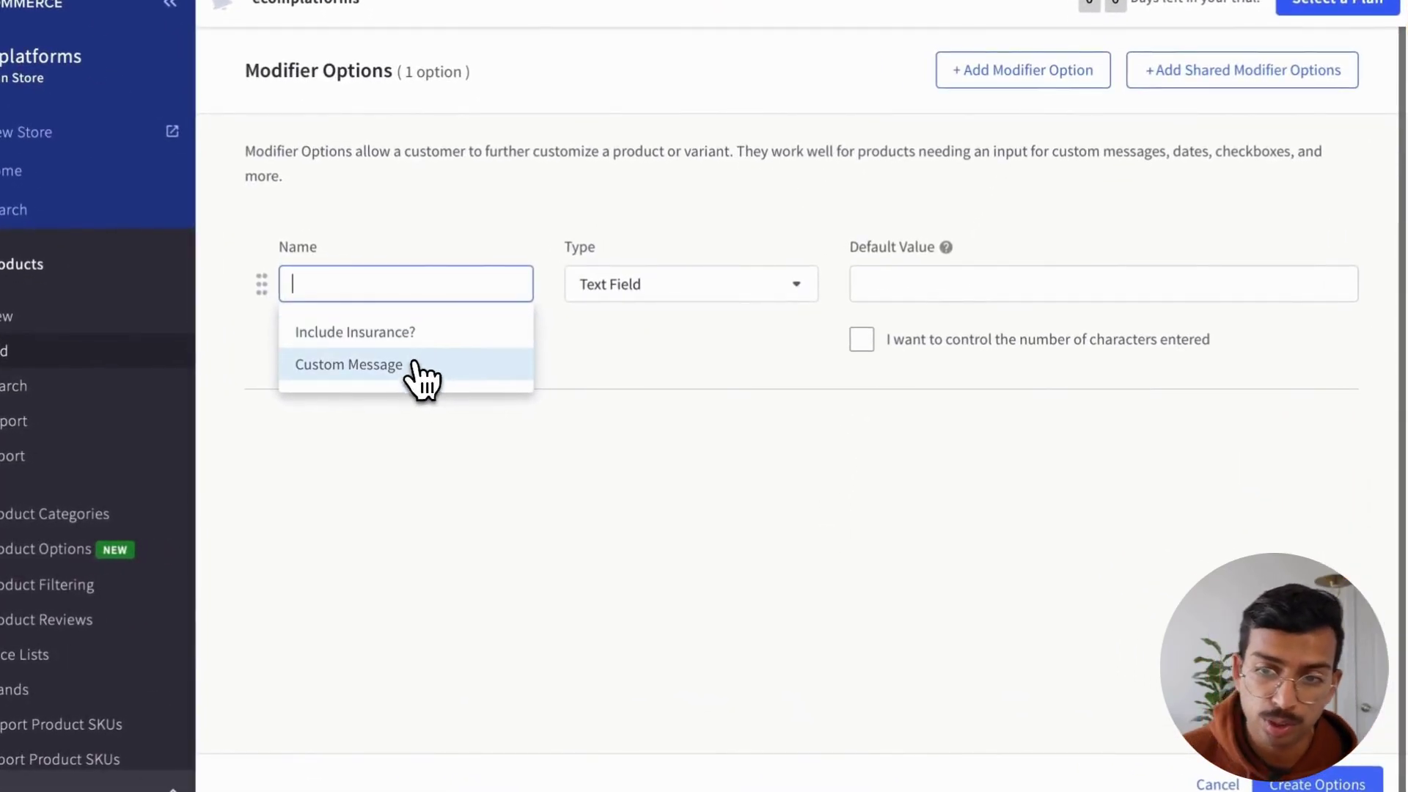
left_click(410, 373)
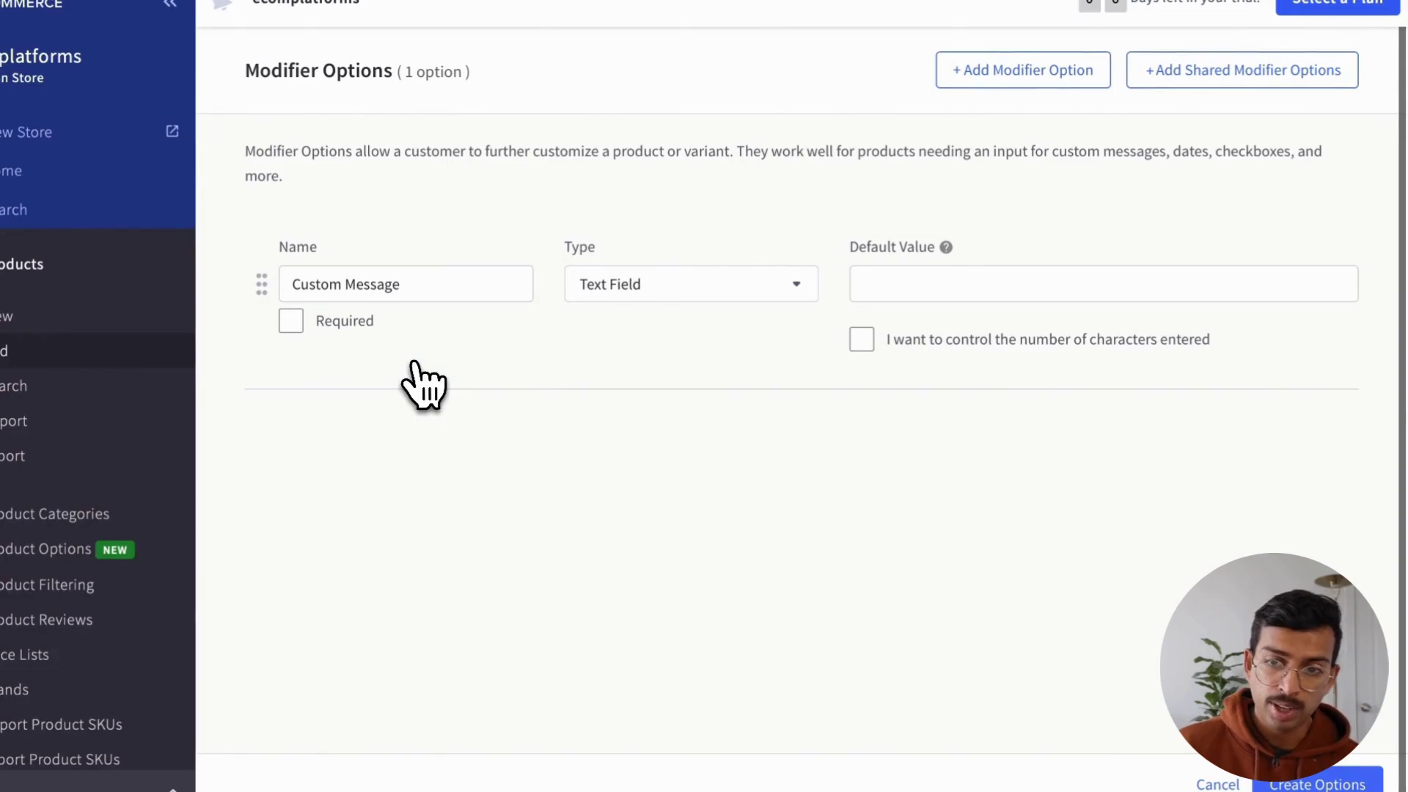
left_click(799, 289)
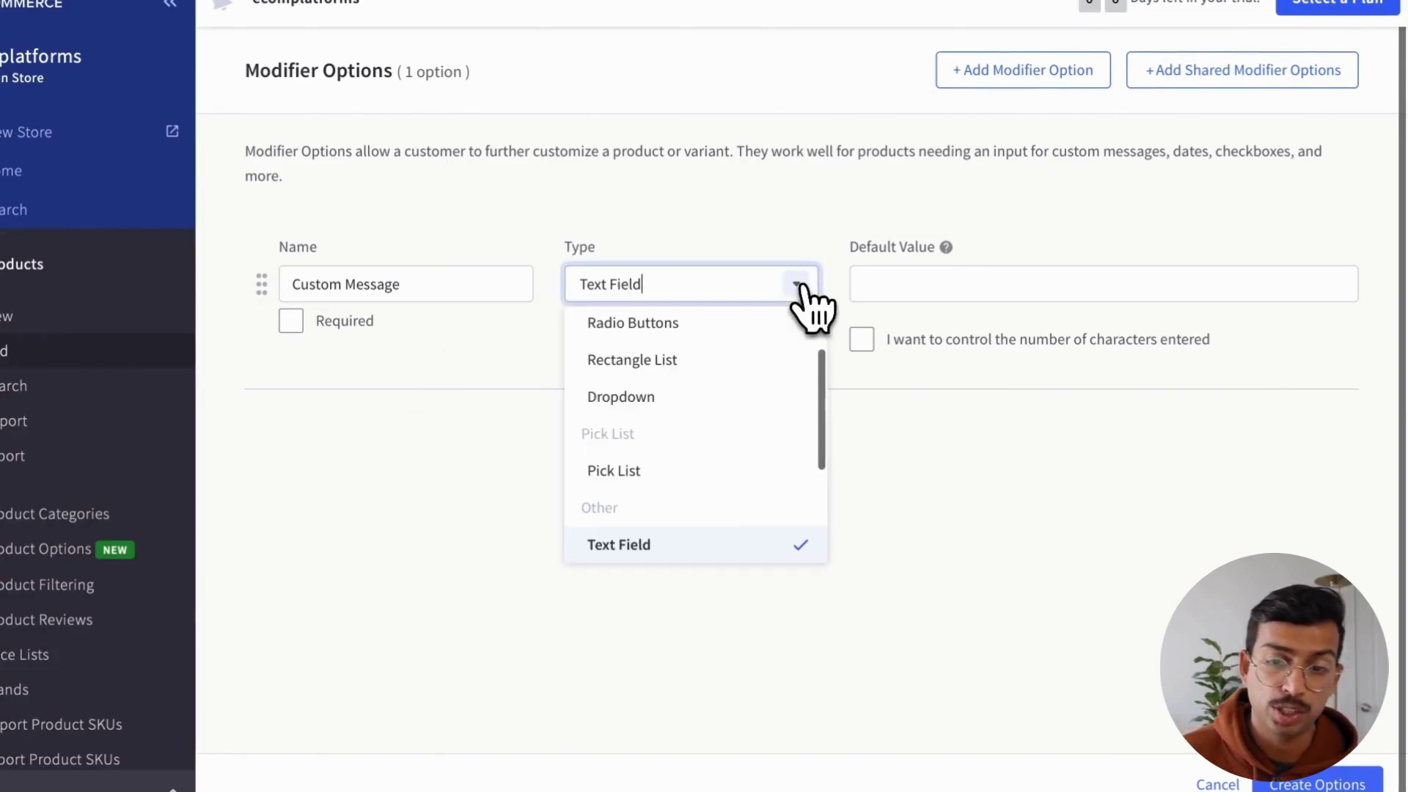
left_click(653, 546)
left_click(958, 283)
type("Gift message")
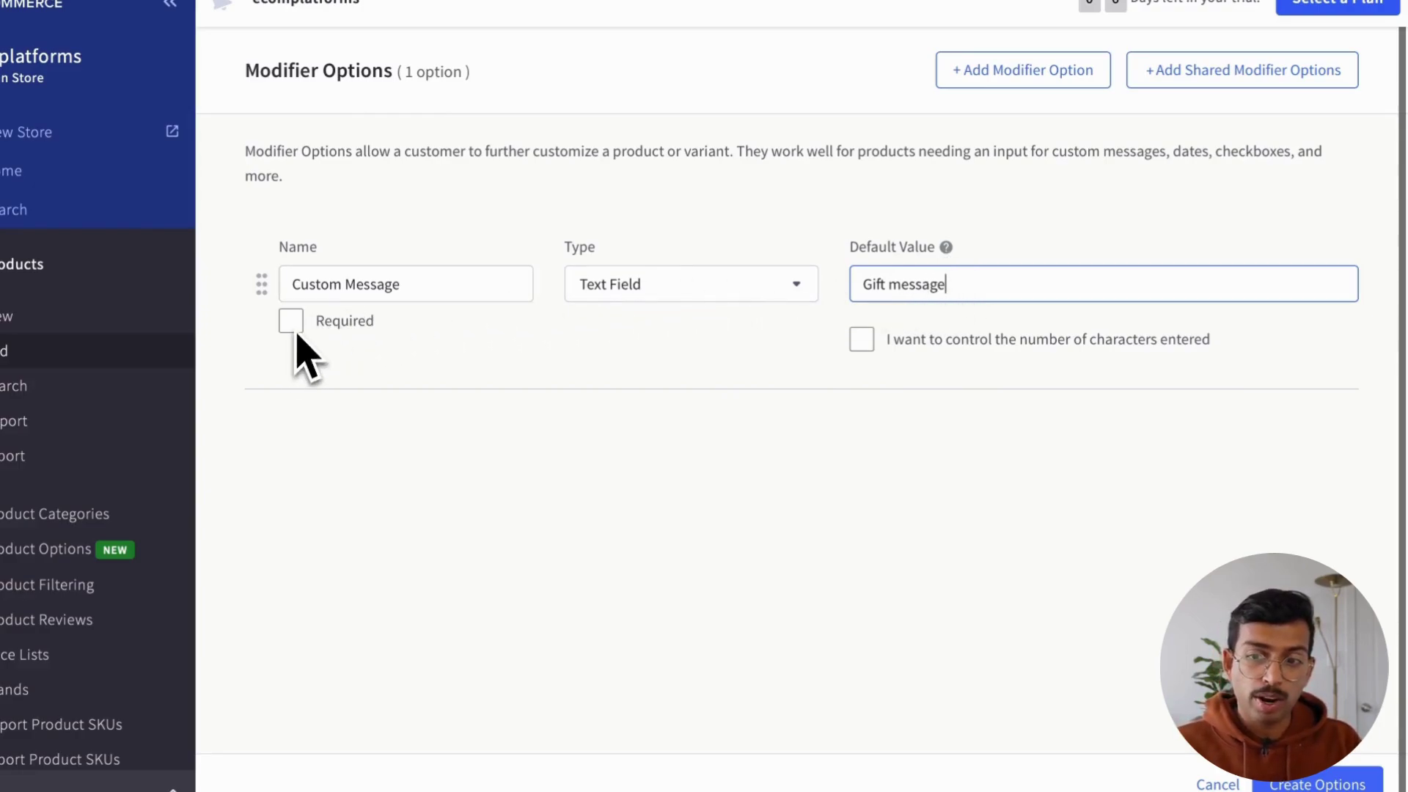
left_click(862, 342)
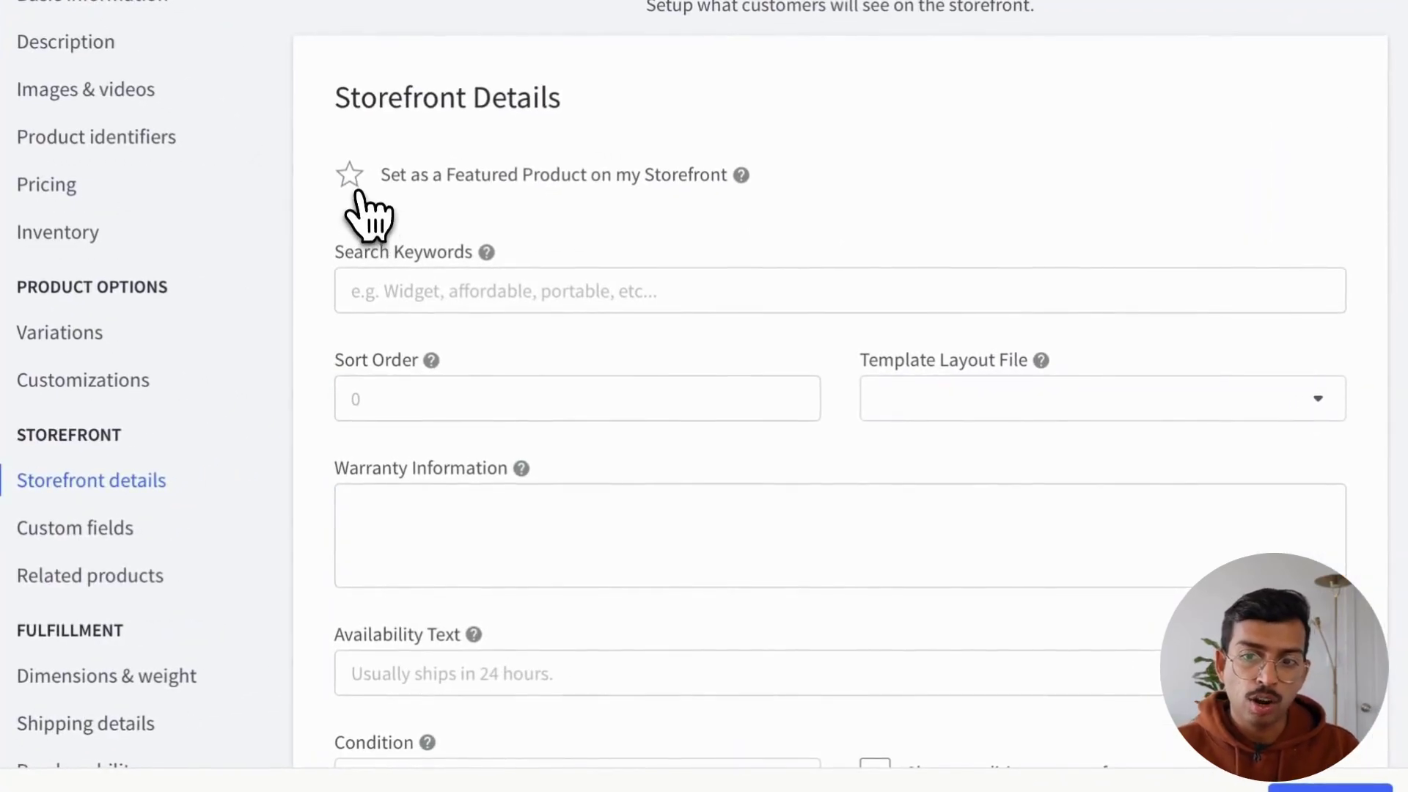
Mark the vest as featured, with search keywords workout, vest, fitness and sort order 1
left_click(357, 192)
left_click(431, 289)
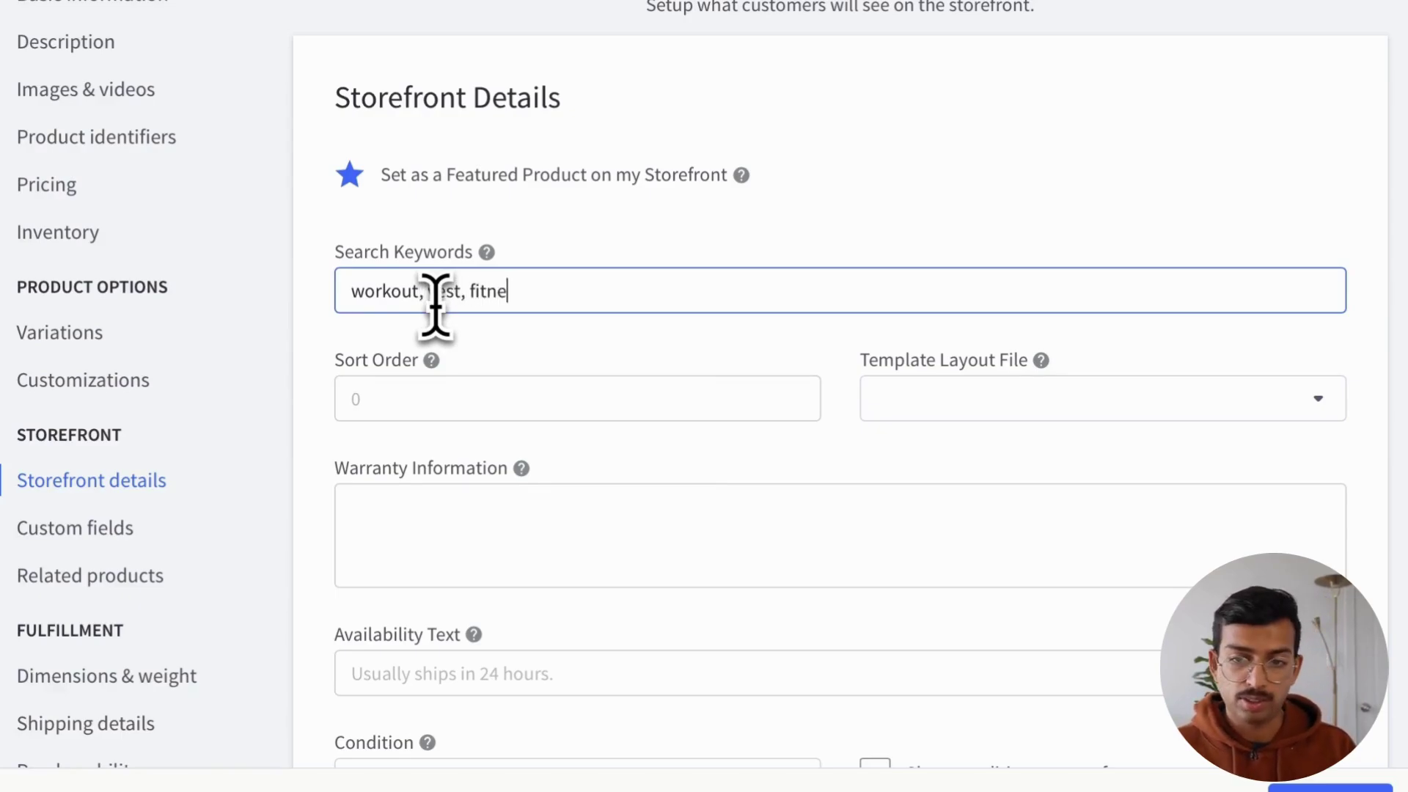
left_click(412, 410)
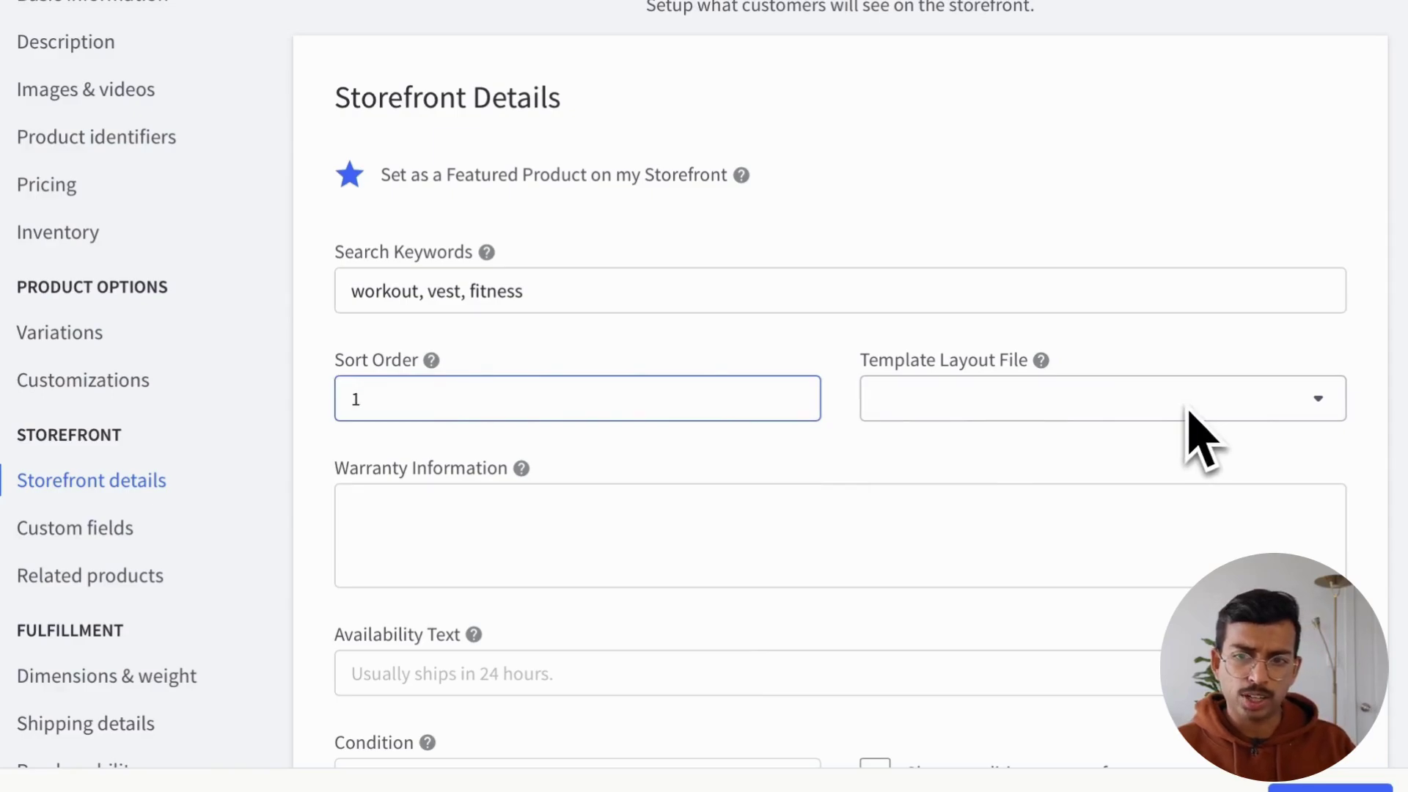
scroll(983, 575, "down", 3)
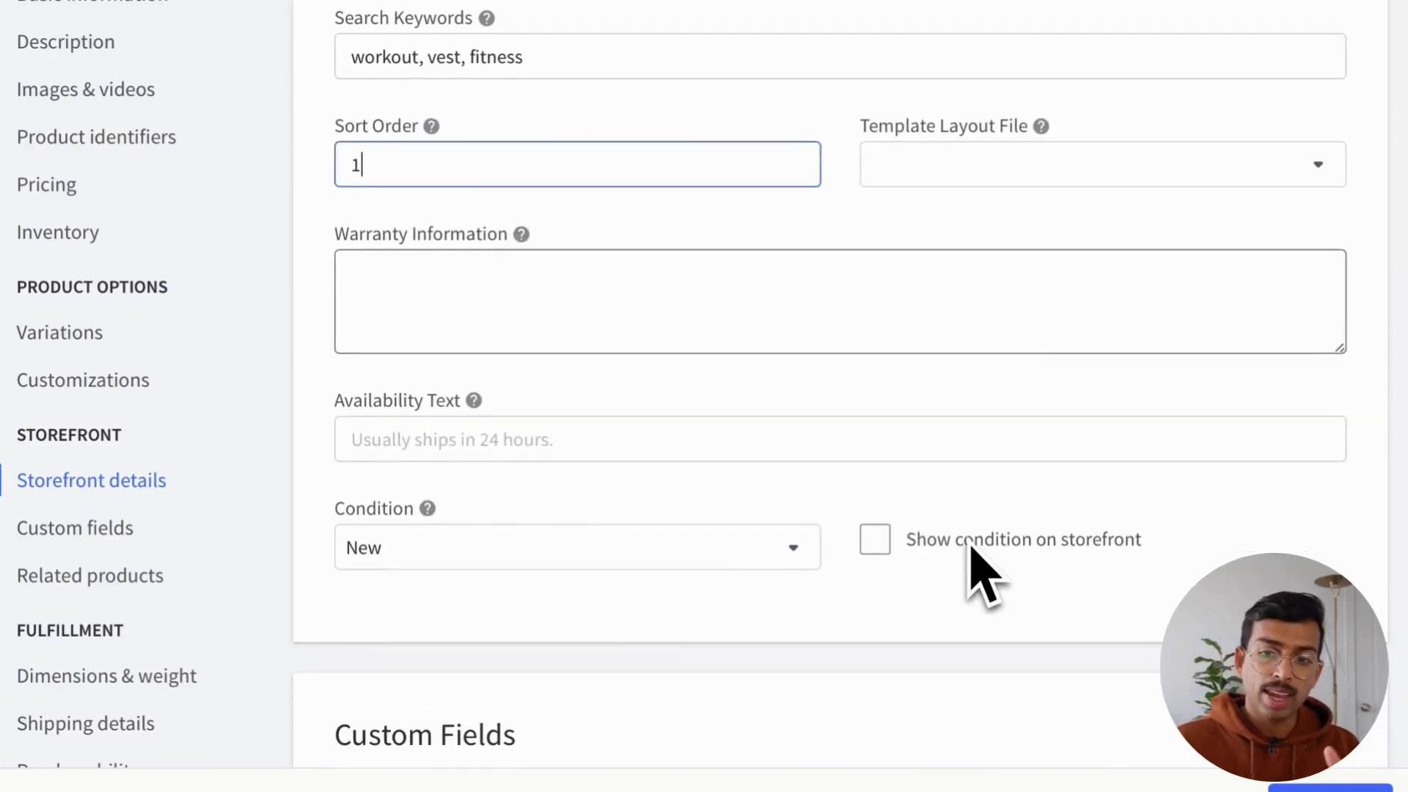
Add the demo warranty text, set availability to 'Ships next day', and keep condition New
left_click(537, 305)
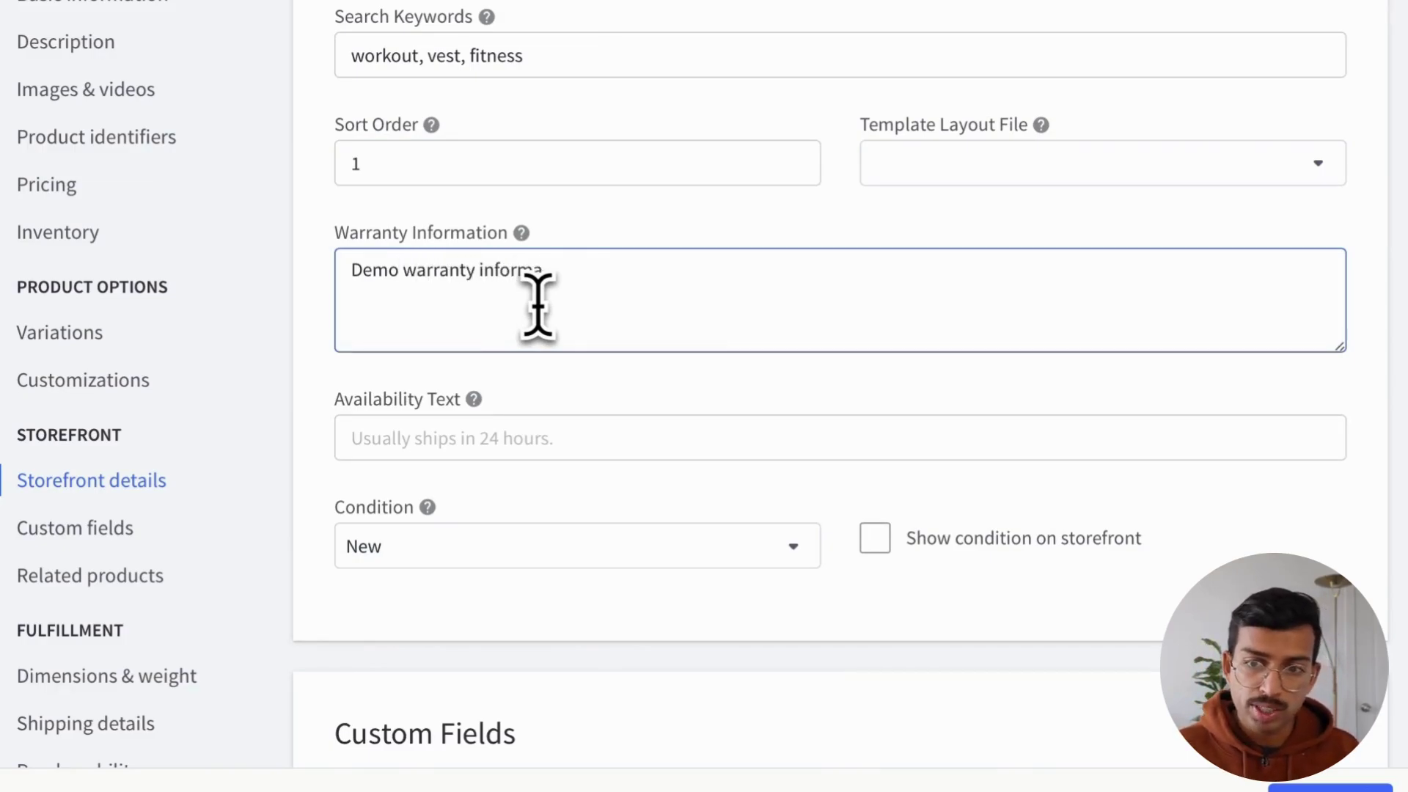
left_click(538, 449)
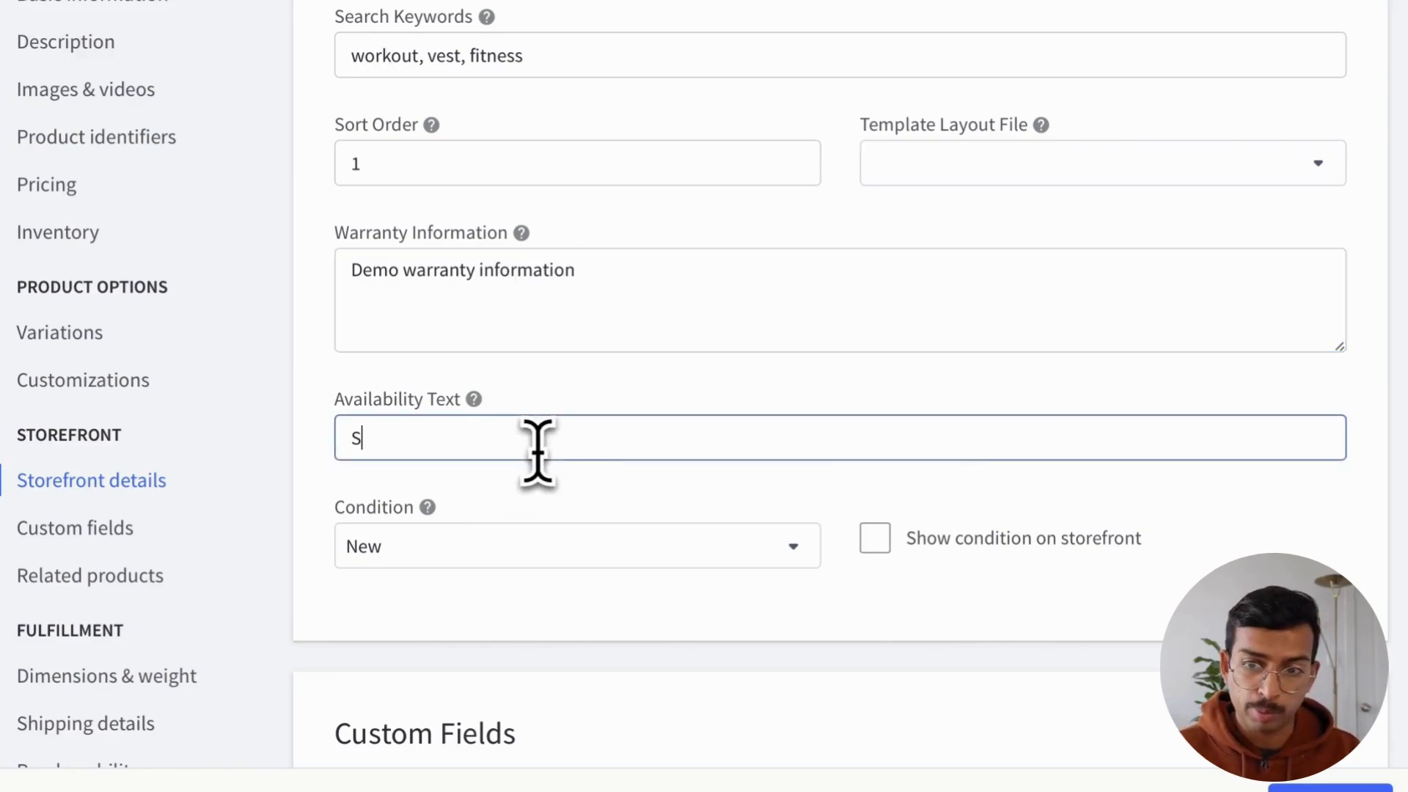
type("Shipi")
key("BackSpace")
type("s nest day")
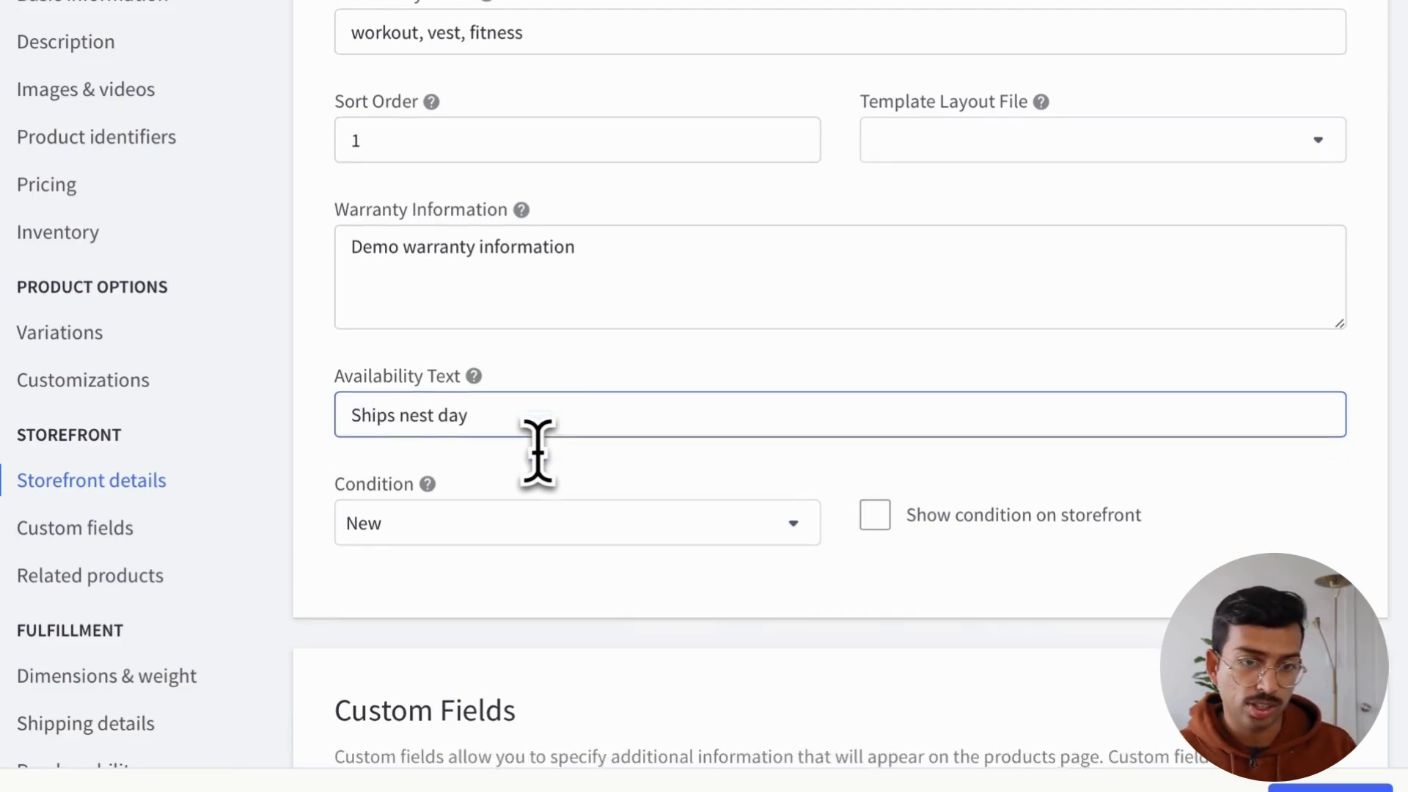
scroll(537, 451, "down", 2)
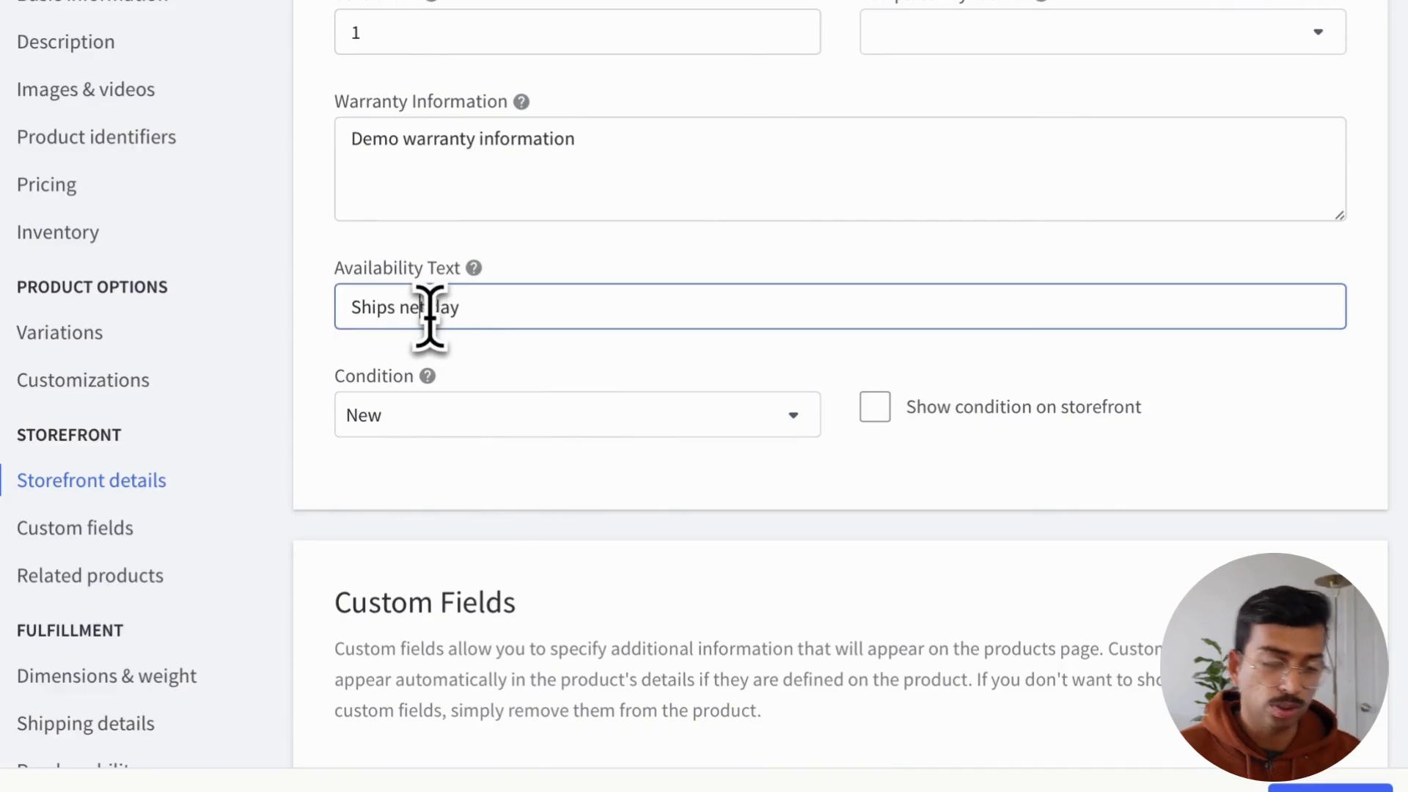
left_click(792, 417)
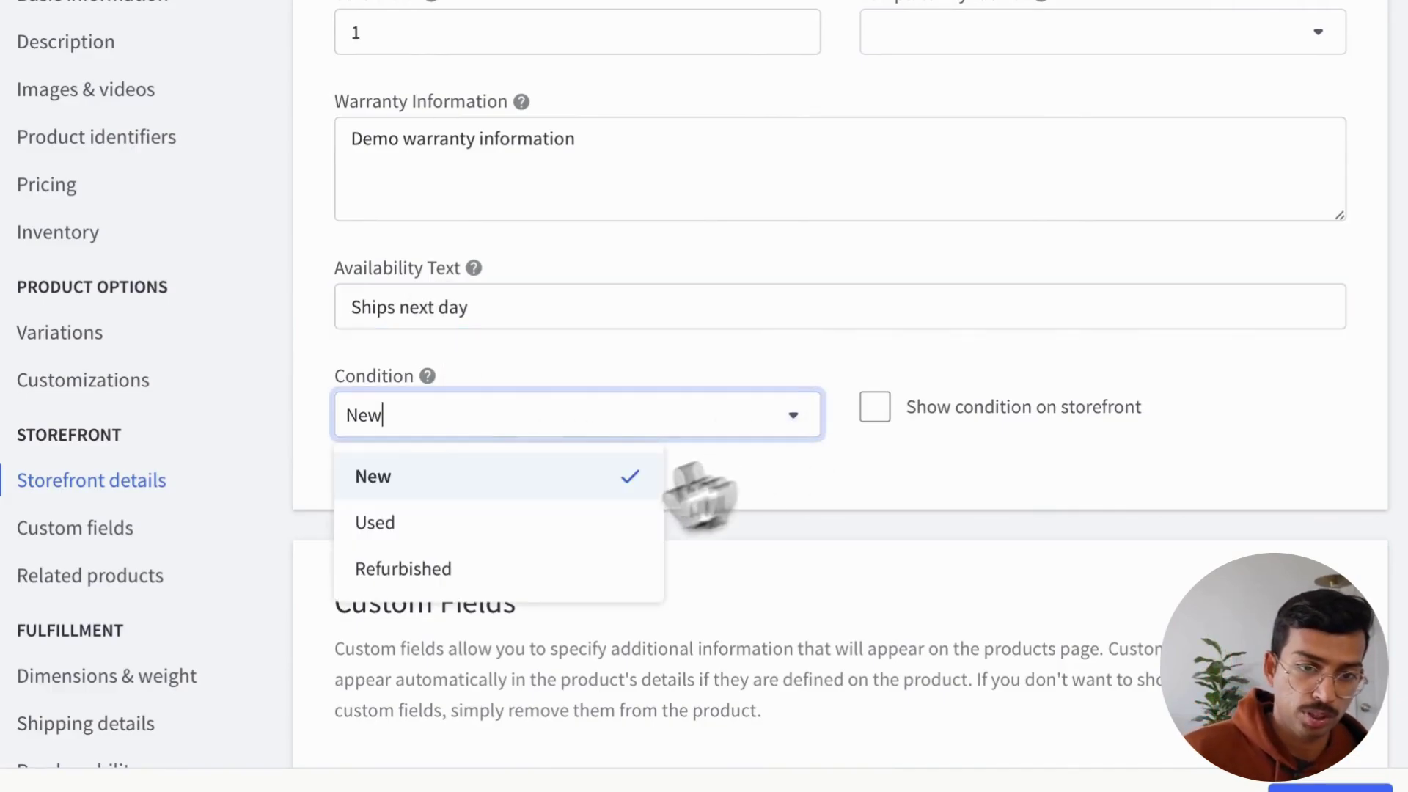
left_click(543, 484)
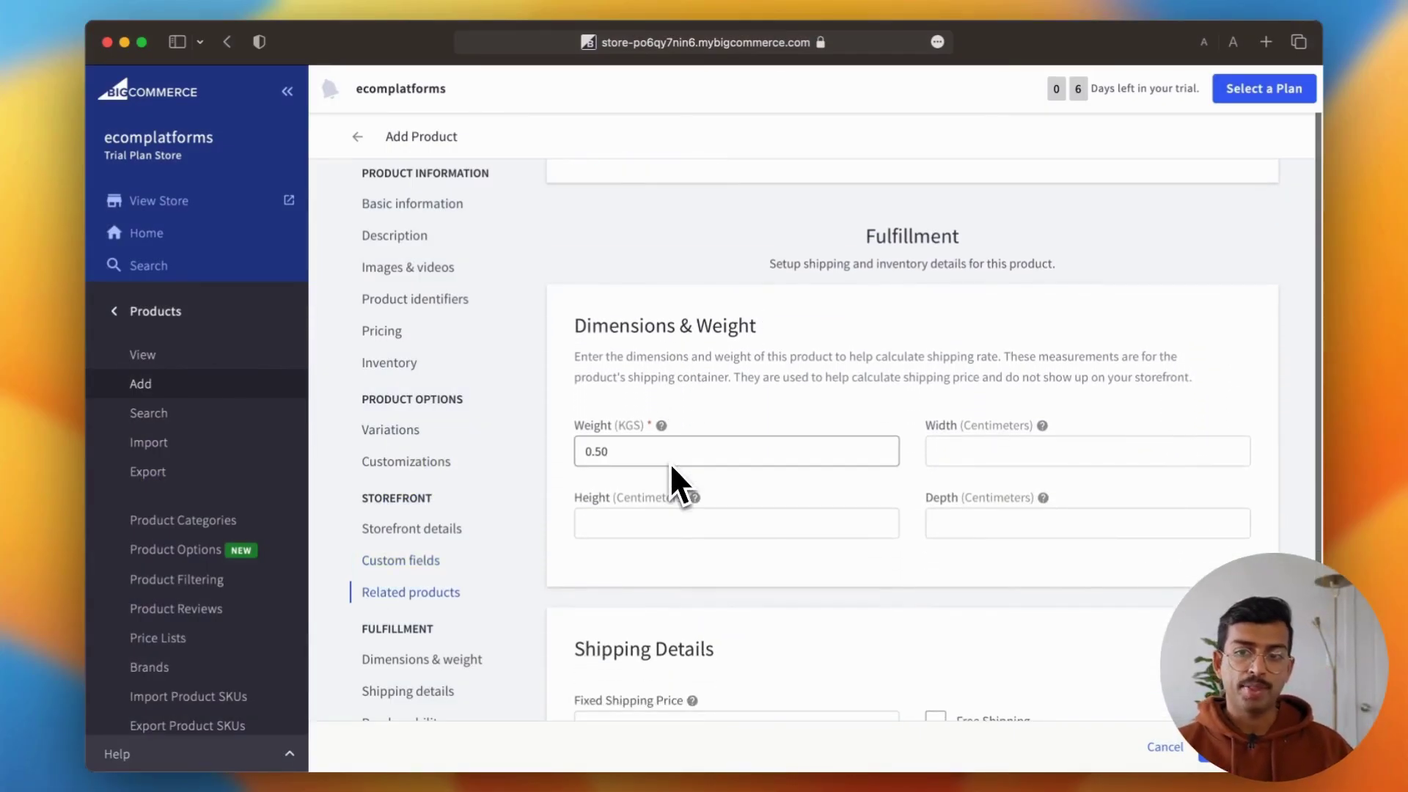
Enable free shipping and limit purchases to a minimum of 1 and maximum of 5 units
left_click(941, 445)
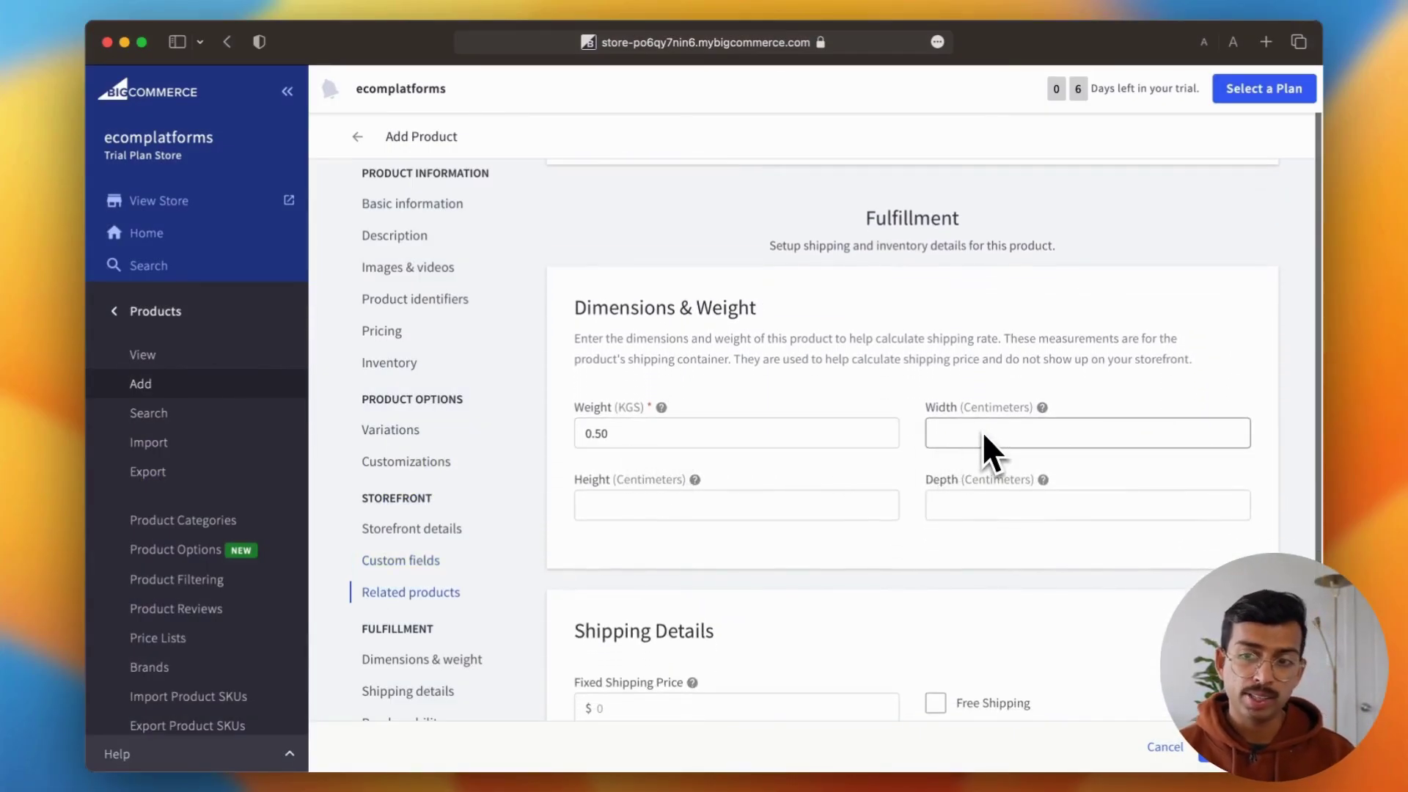
left_click(778, 517)
left_click(992, 511)
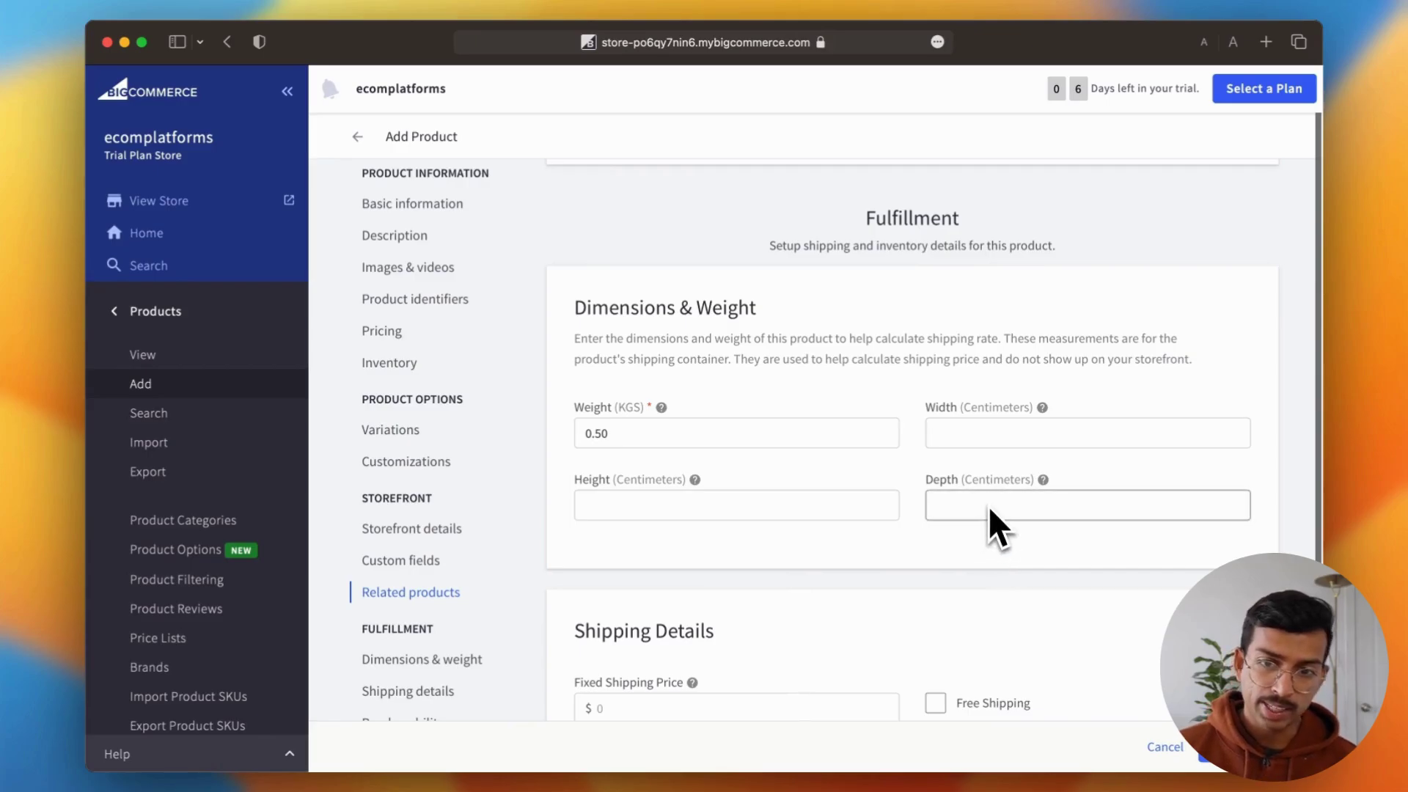
scroll(946, 550, "down", 5)
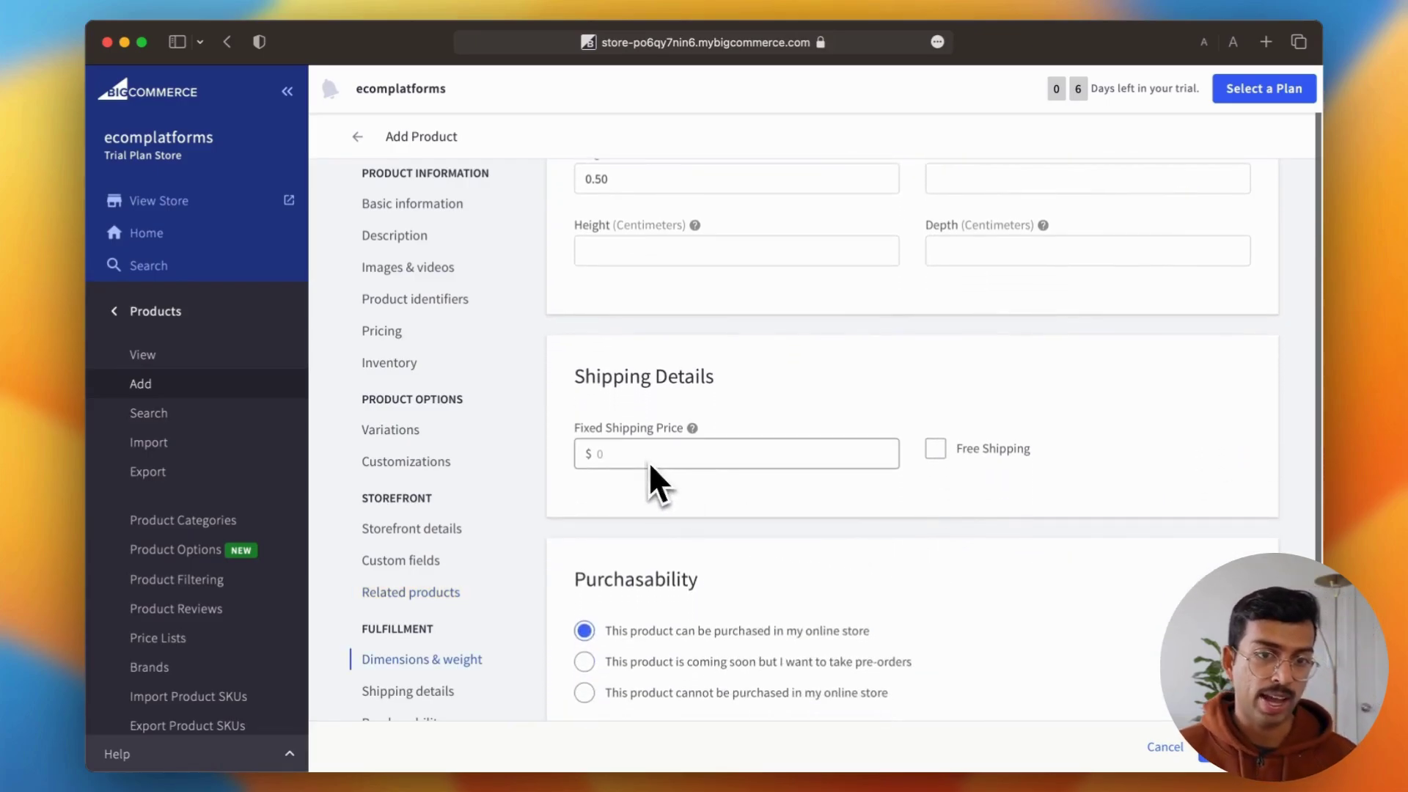
scroll(876, 513, "down", 4)
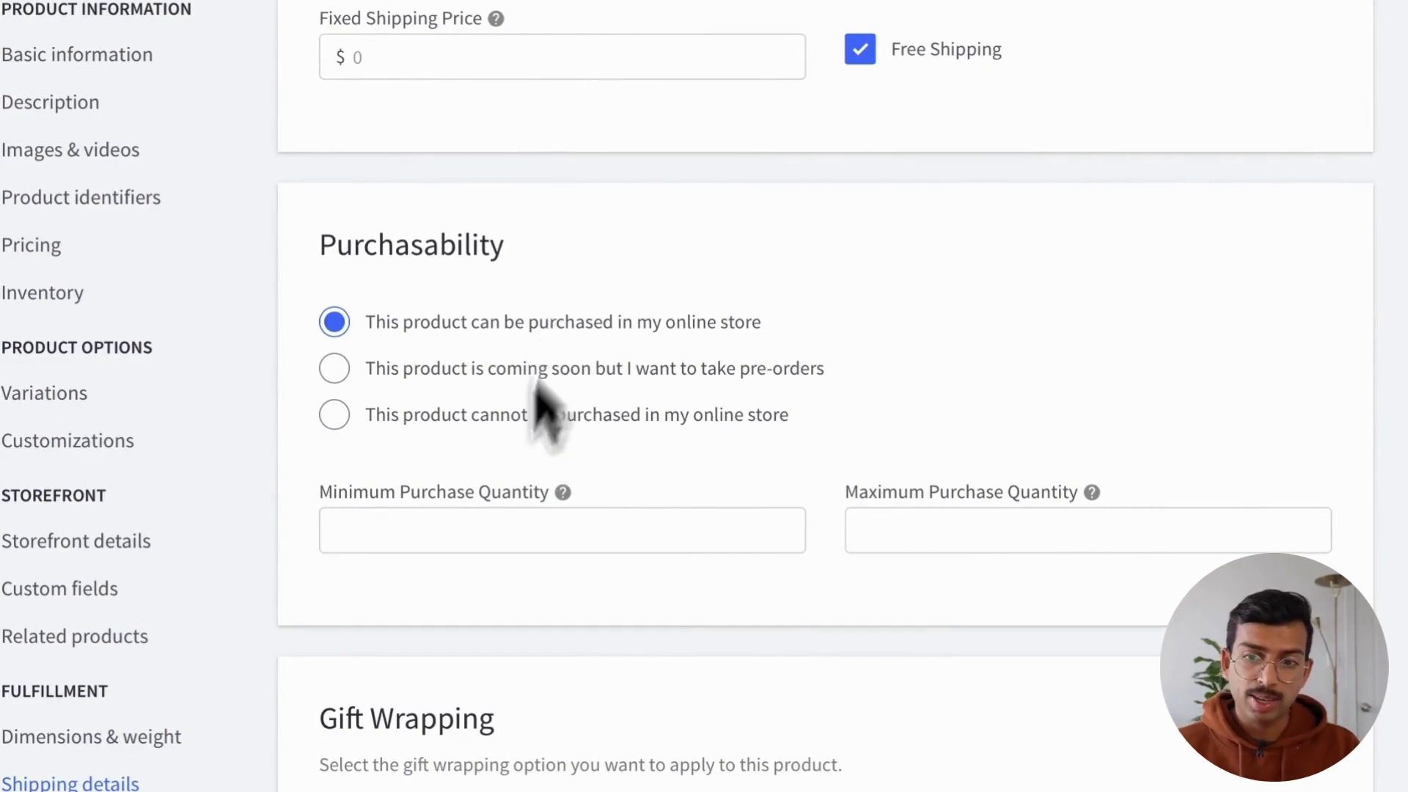
left_click(933, 531)
scroll(911, 612, "down", 5)
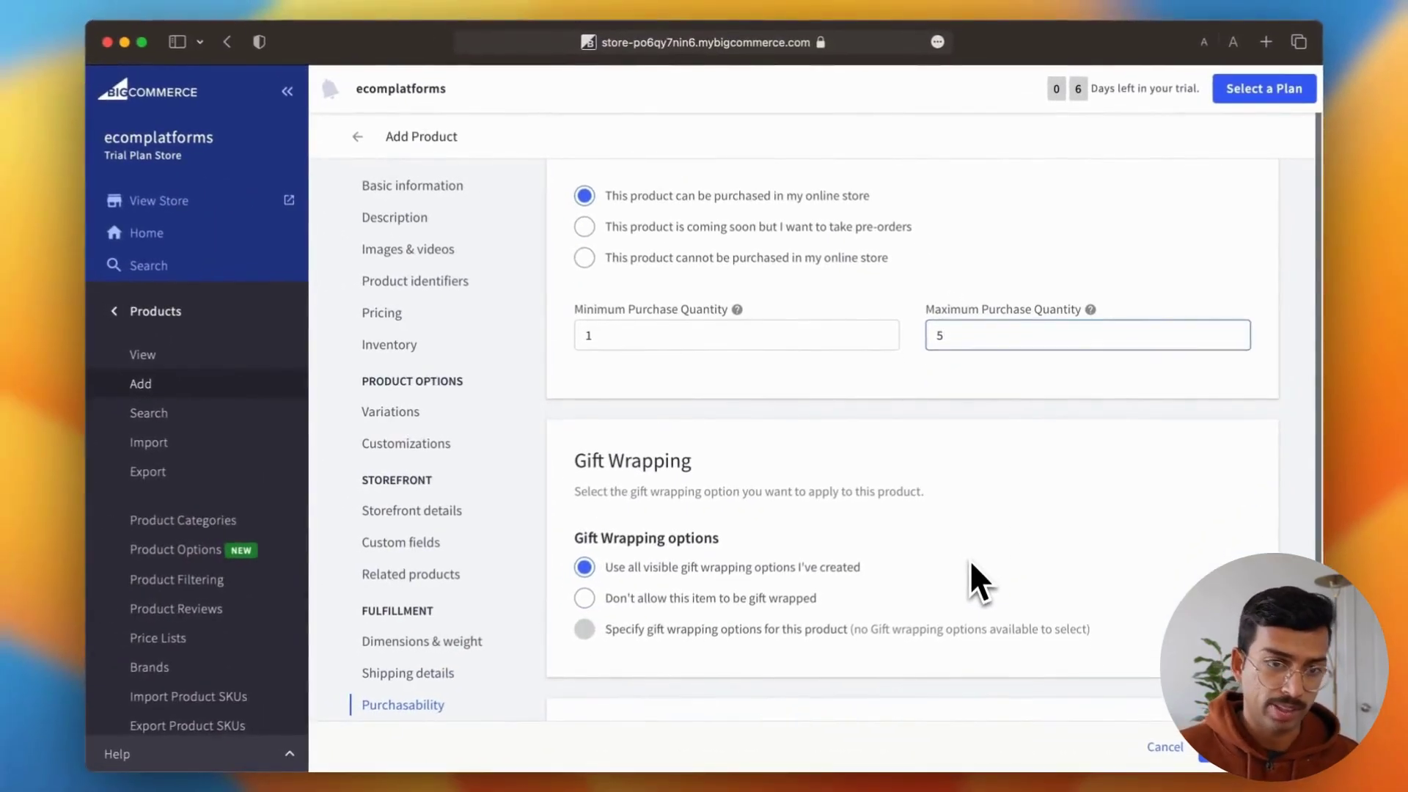
scroll(969, 560, "down", 3)
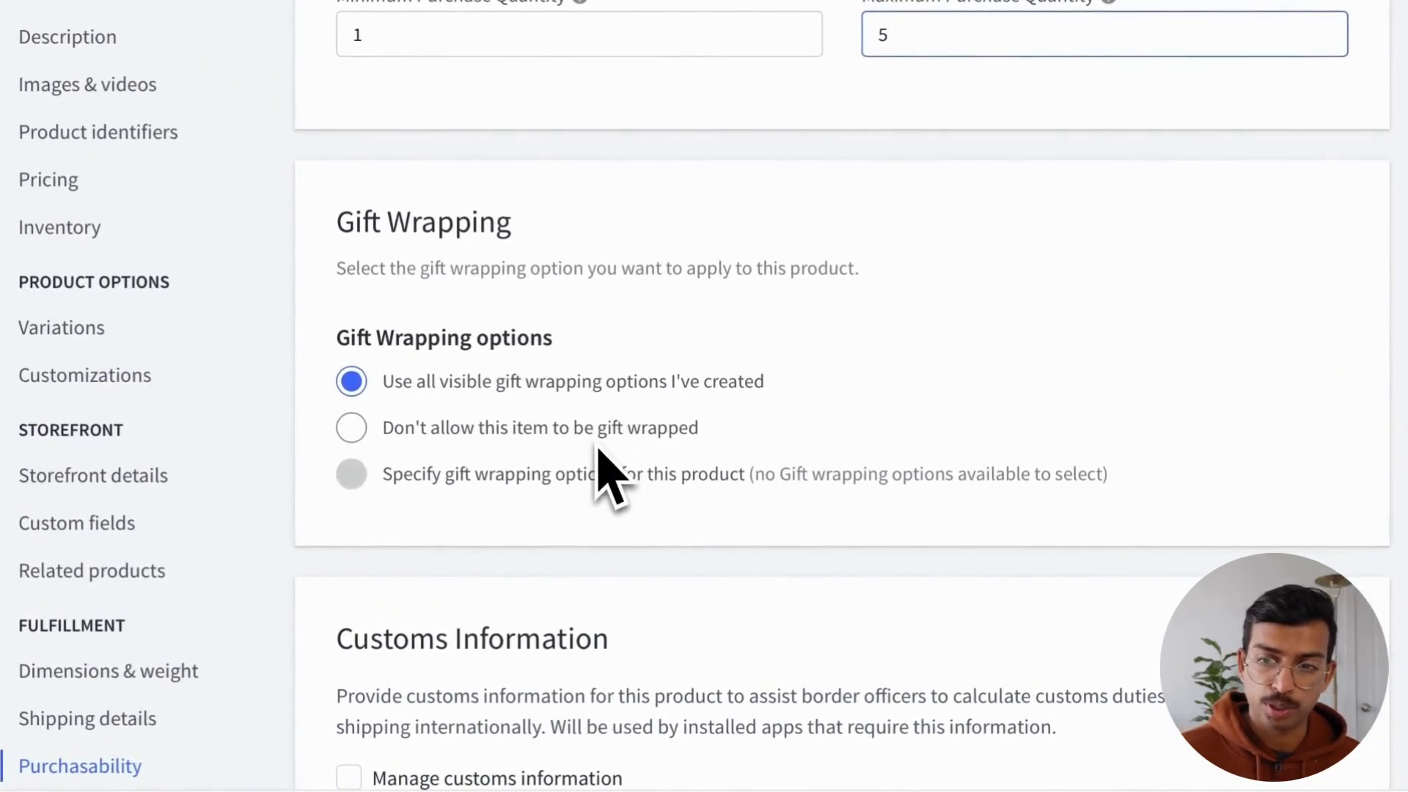
Keep all gift wrapping allowed and manage customs information with United States as country of origin
left_click(352, 382)
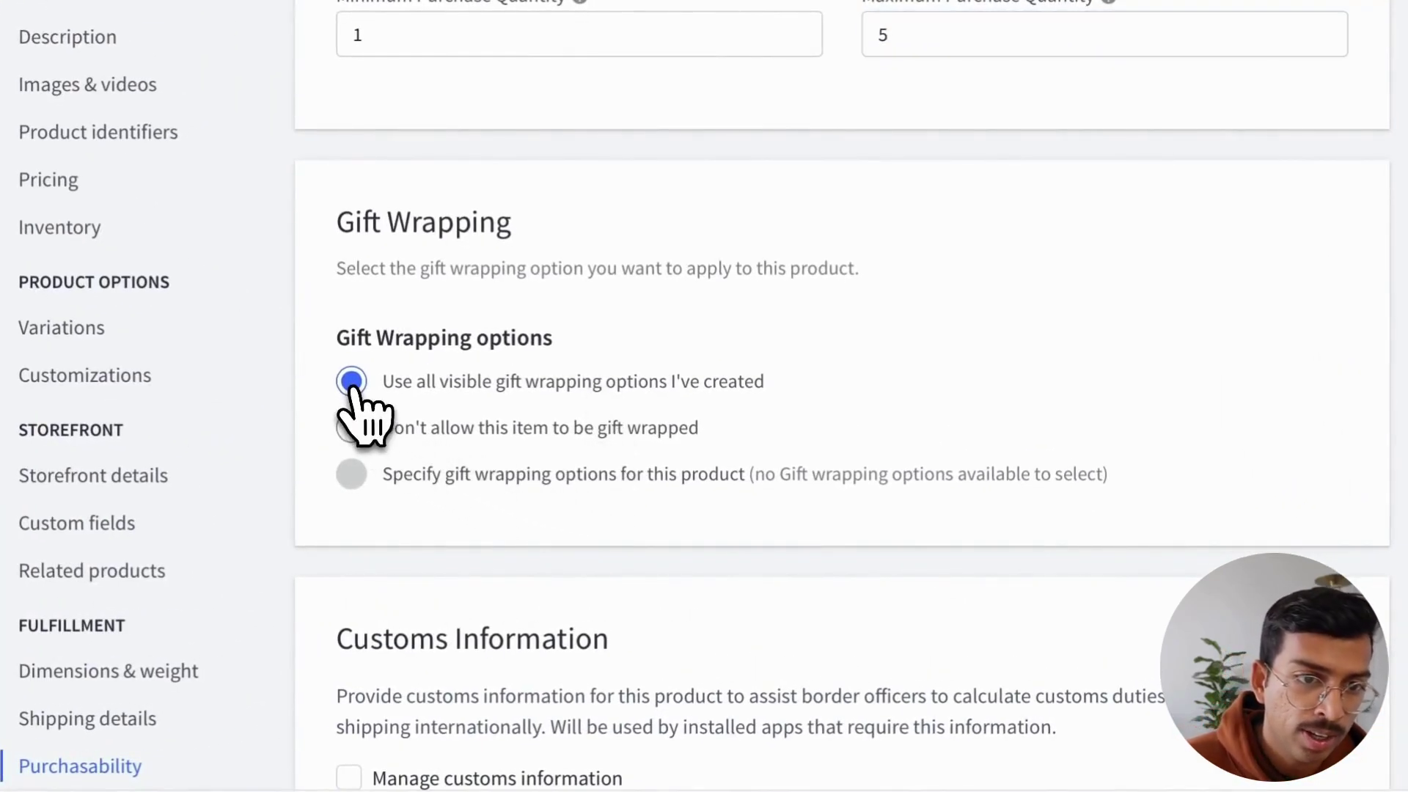
scroll(753, 547, "down", 5)
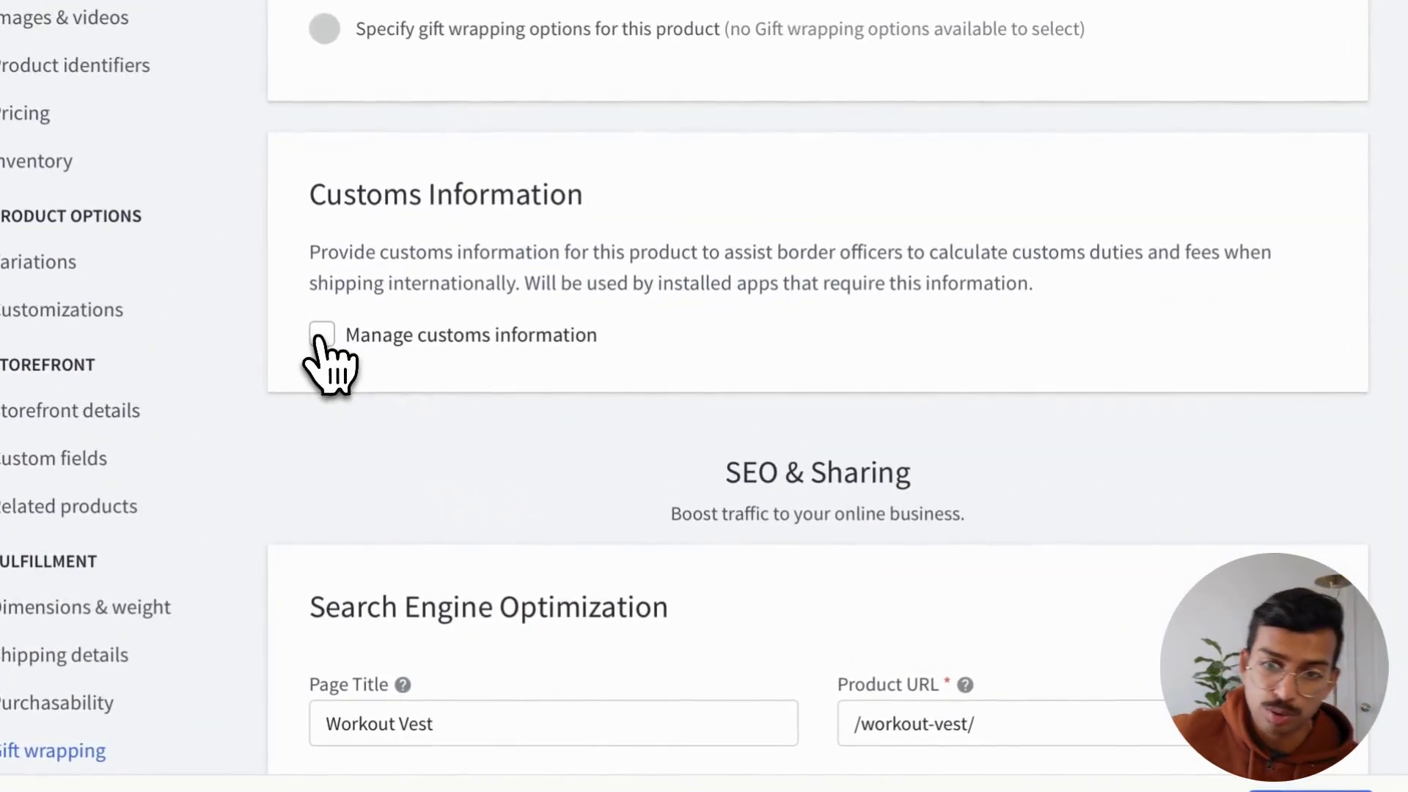
left_click(582, 432)
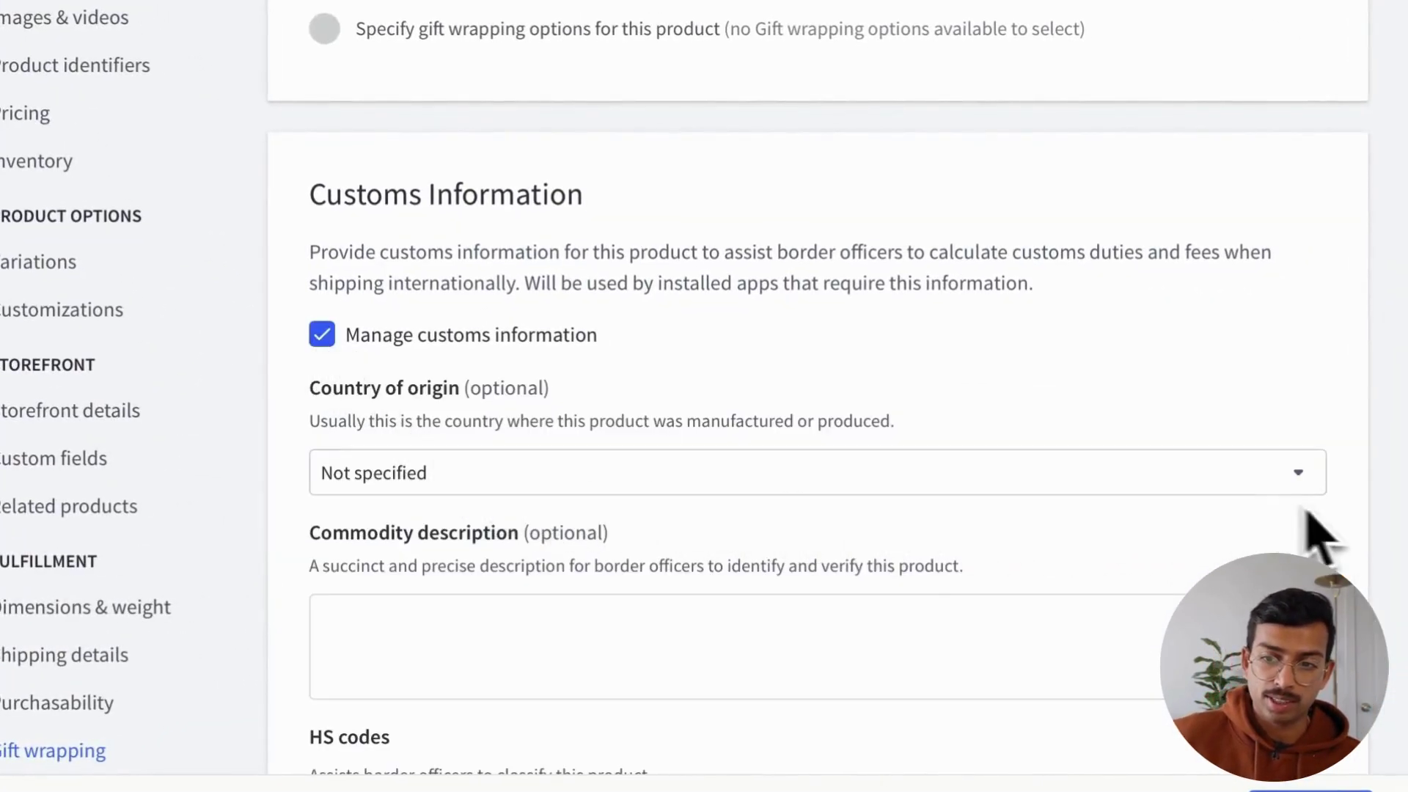
left_click(1299, 473)
scroll(638, 667, "down", 6)
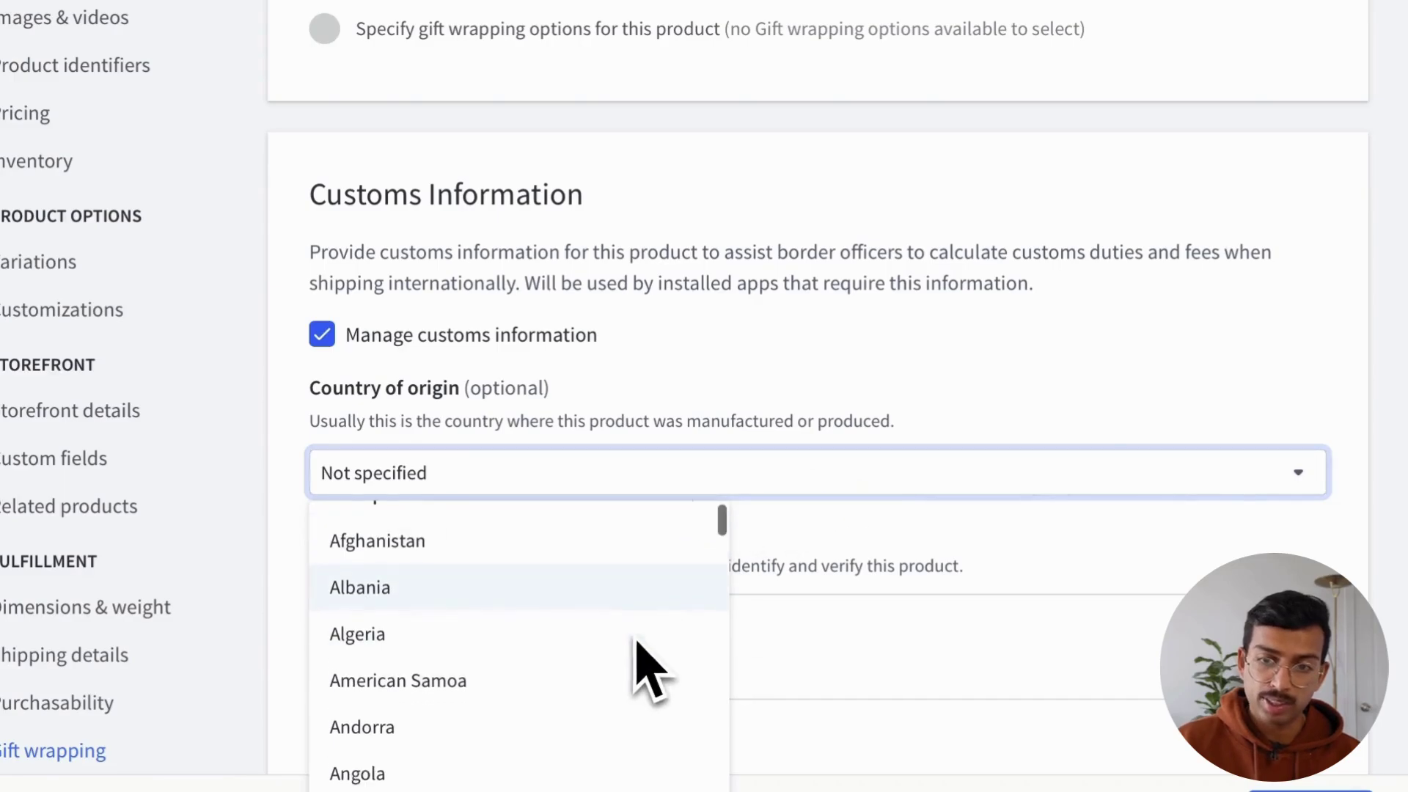
left_click_drag(723, 539, 719, 770)
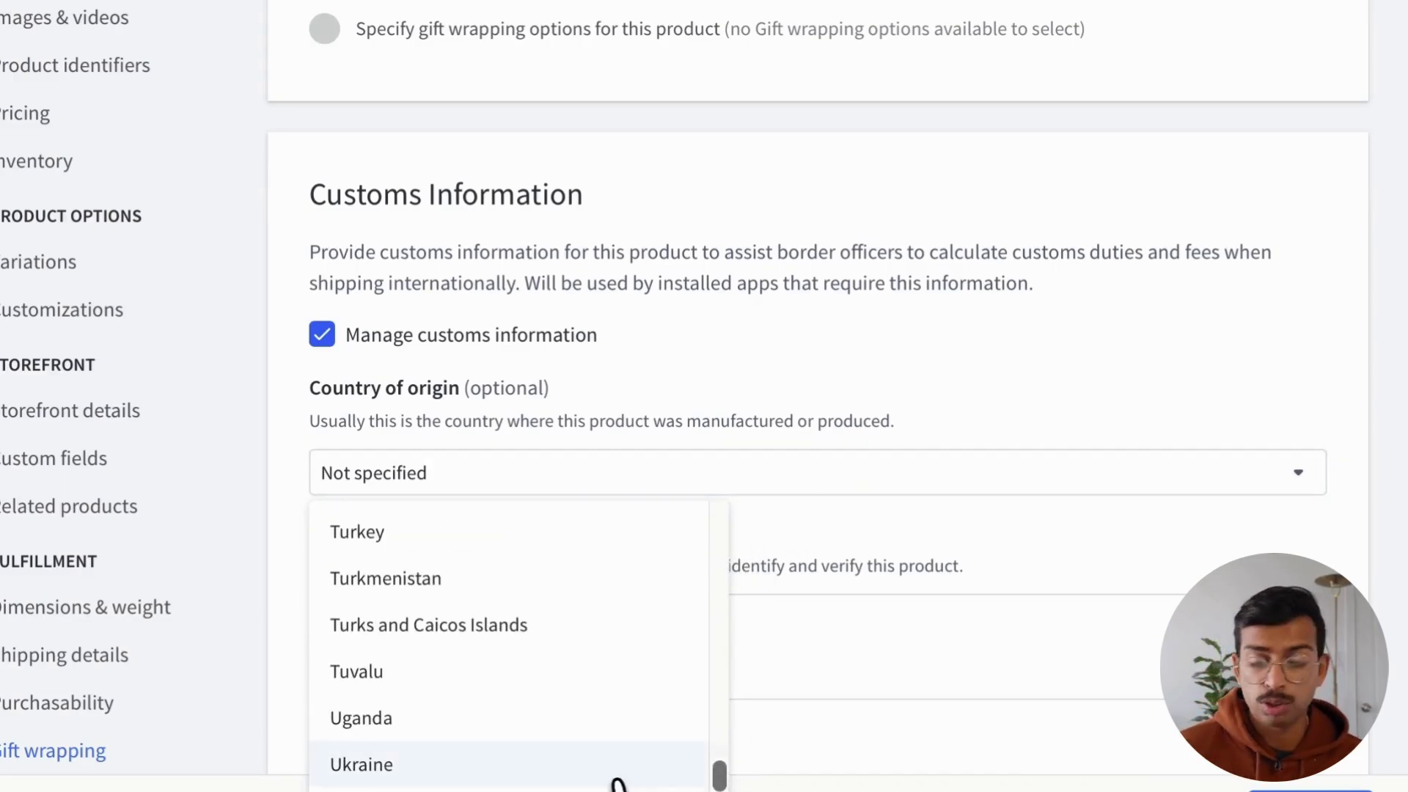
scroll(622, 782, "down", 3)
left_click(433, 682)
scroll(437, 704, "down", 4)
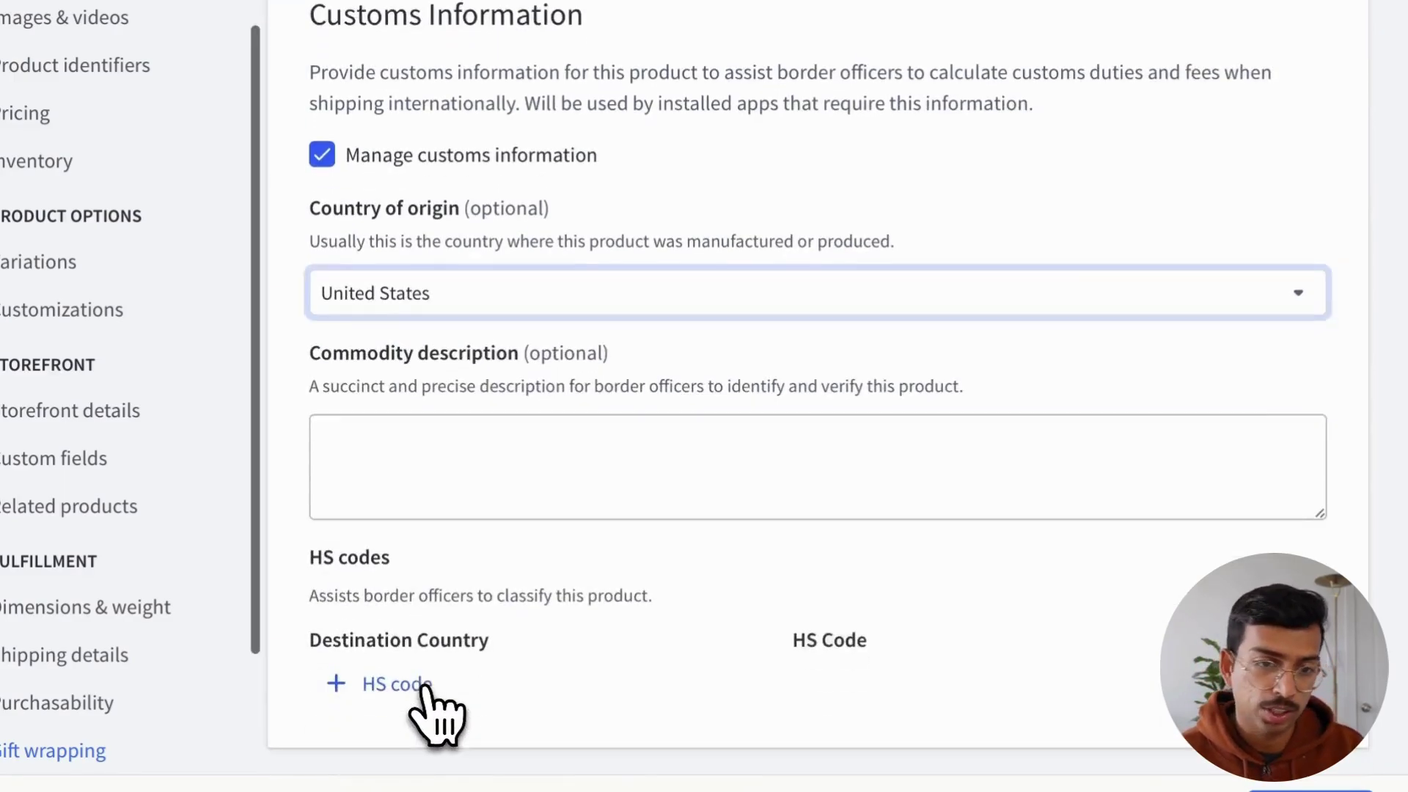
left_click(475, 370)
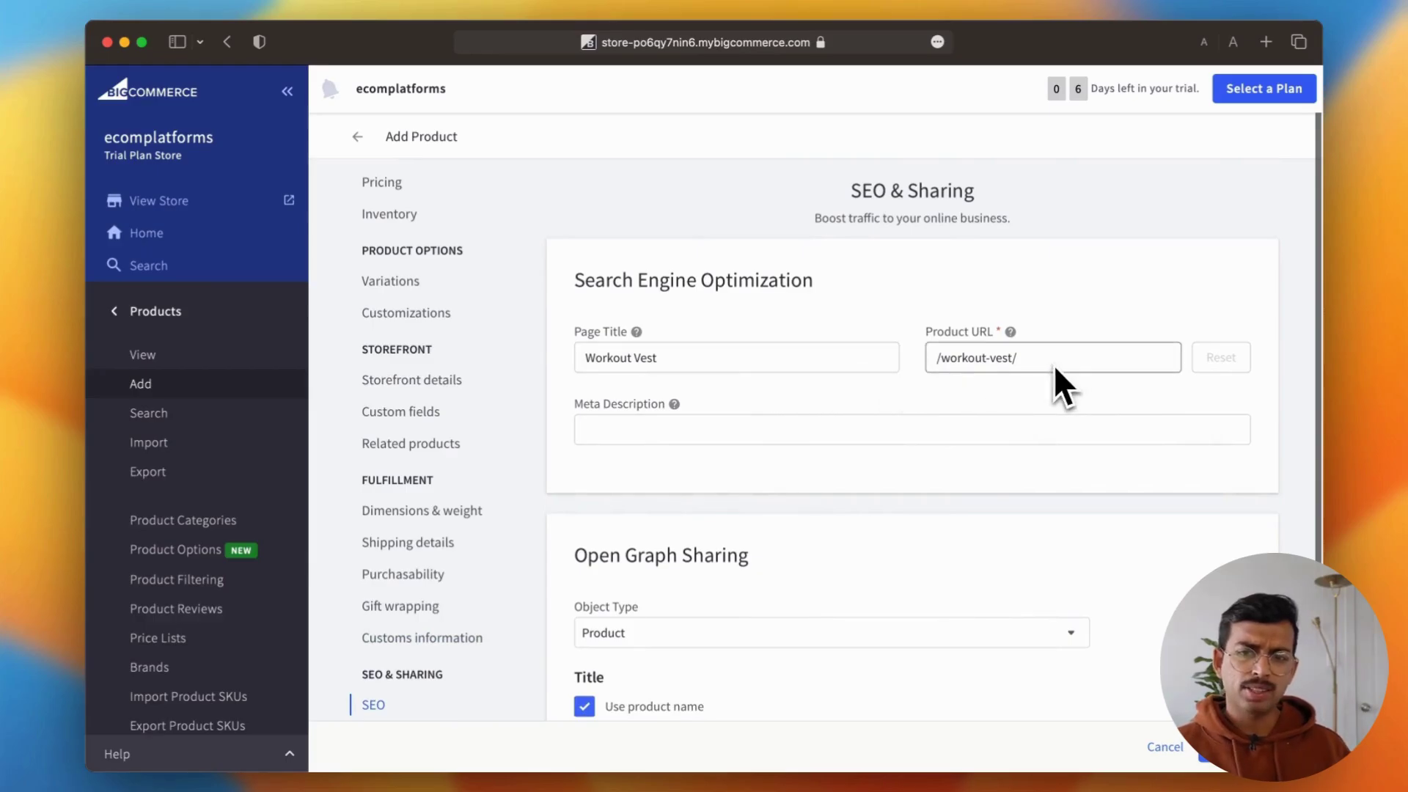
Set the meta description to 'Demo meta description' and keep Open Graph object type Product
left_click(726, 430)
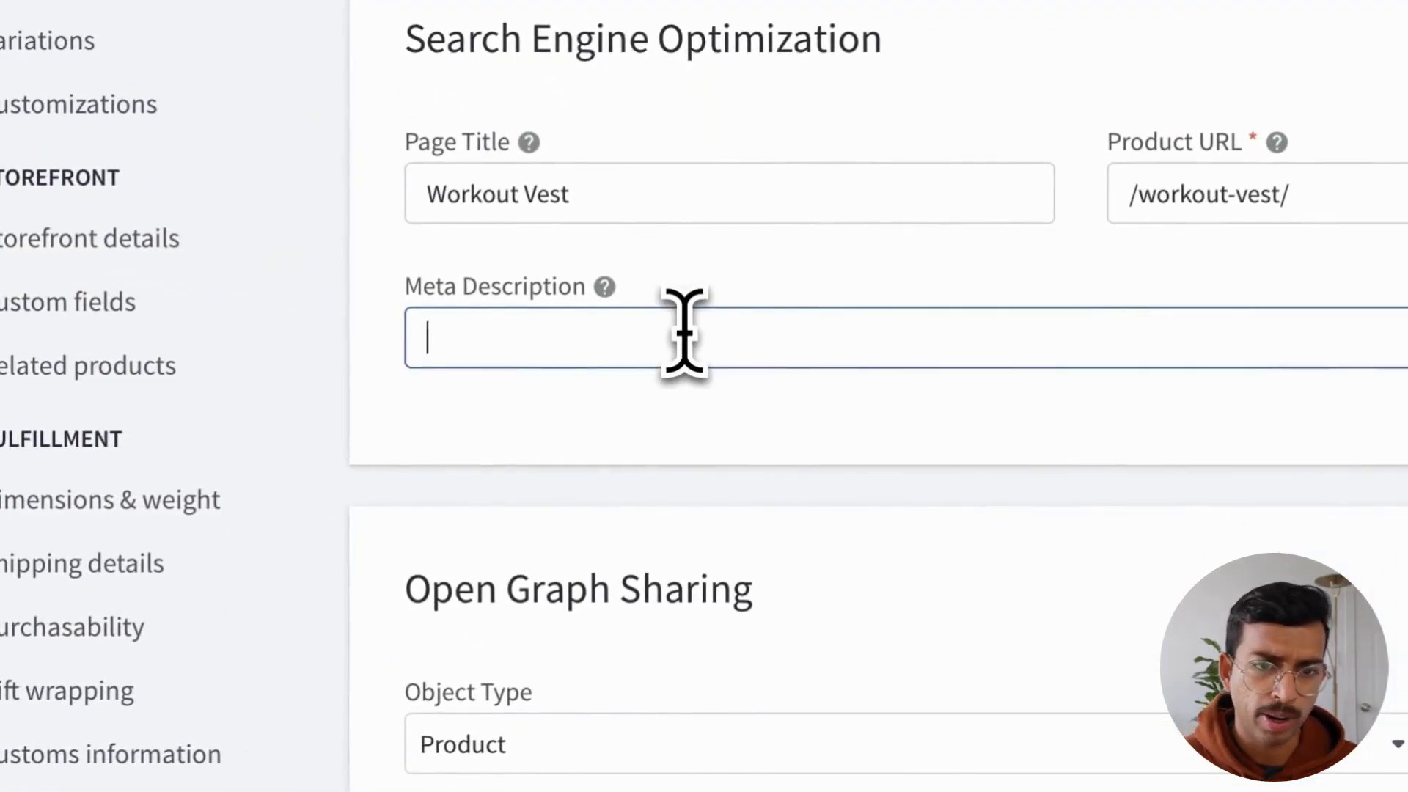
type("Demo me")
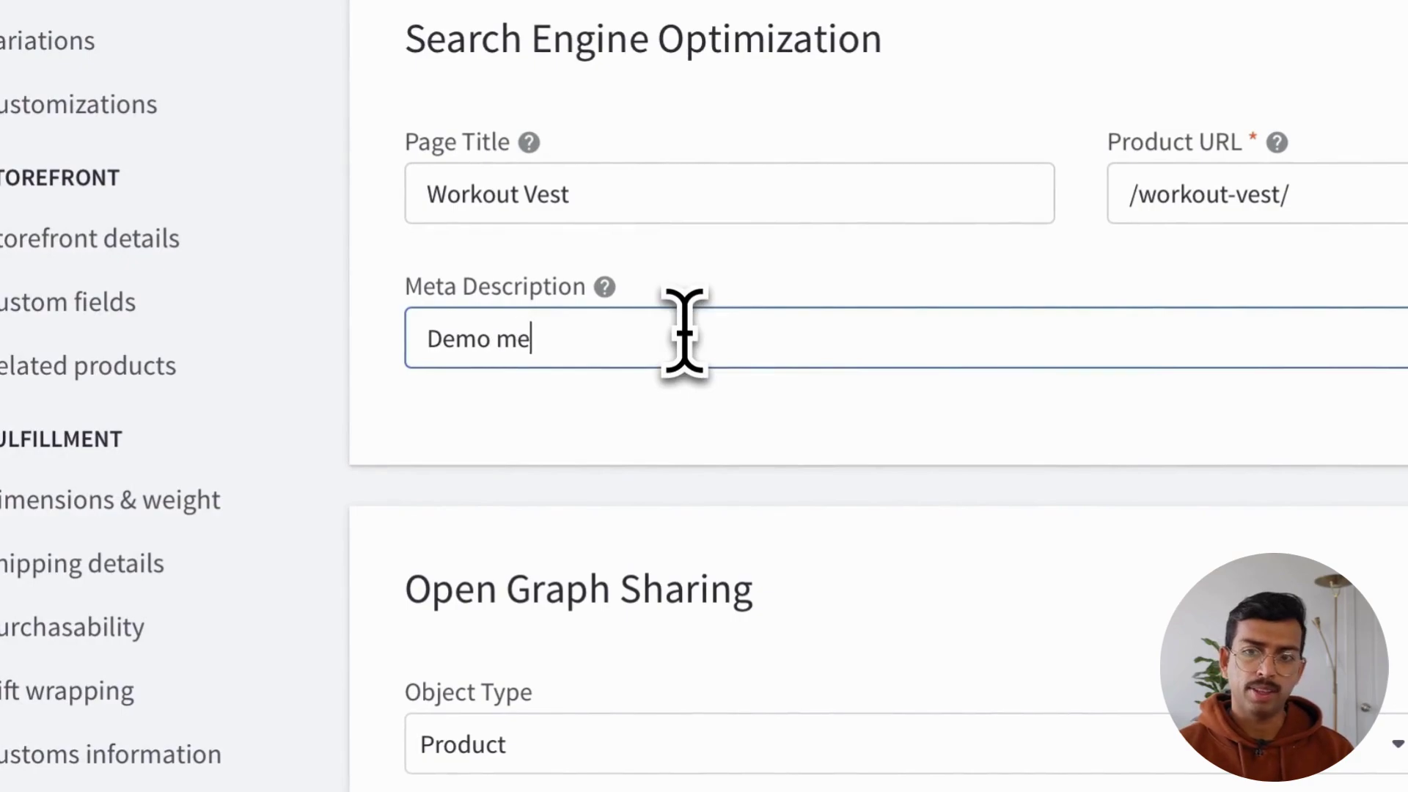
type("ta descri")
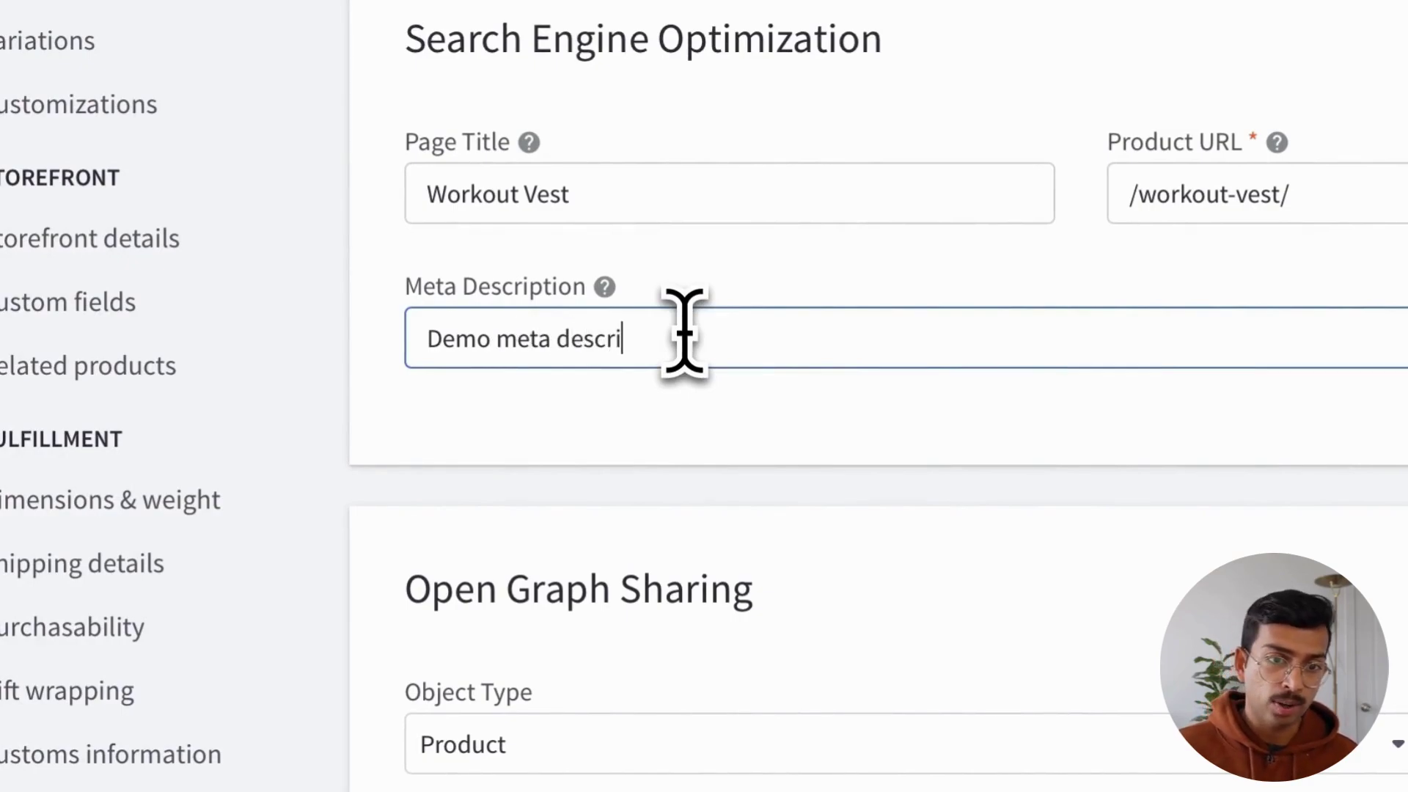
type("ption")
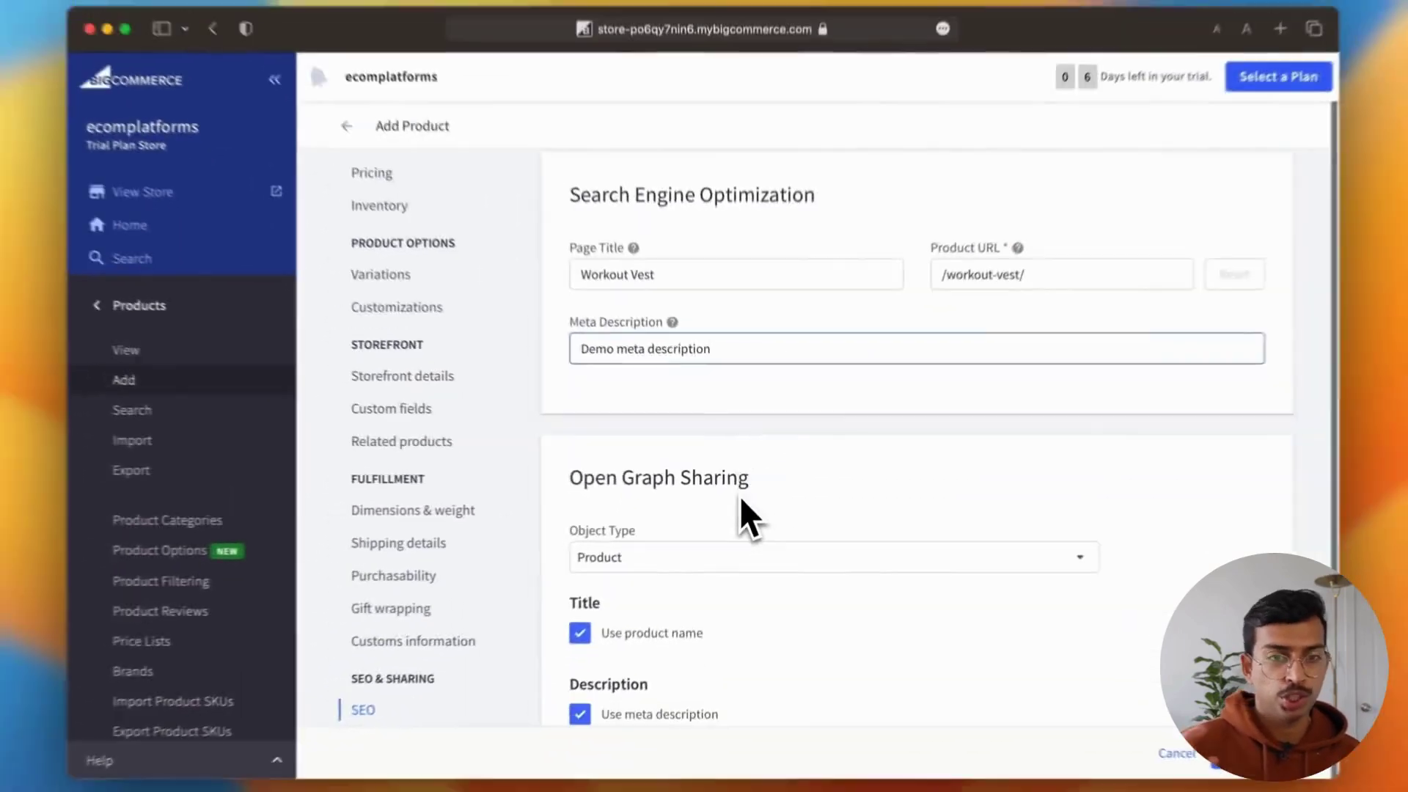
scroll(739, 496, "down", 3)
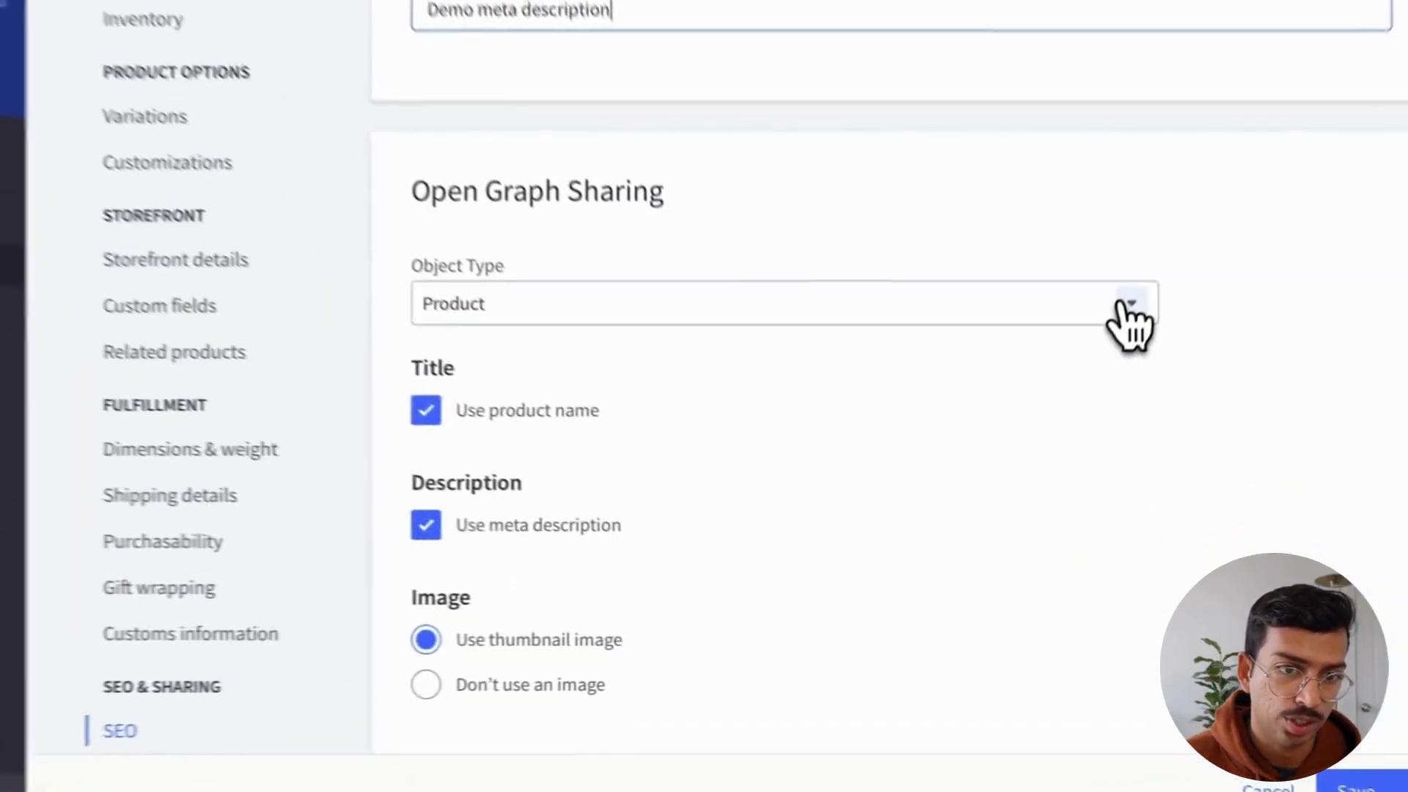
left_click(1067, 409)
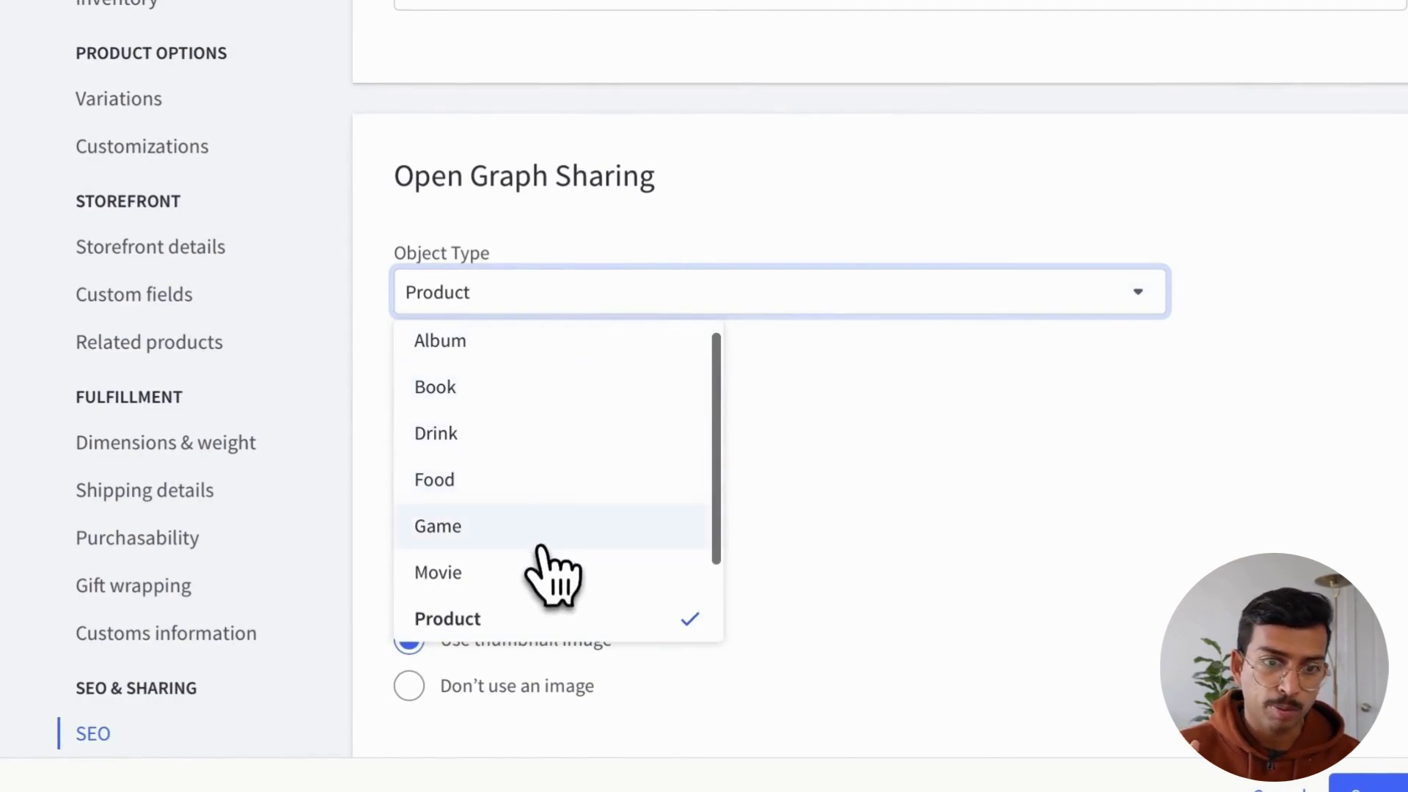
scroll(537, 607, "down", 2)
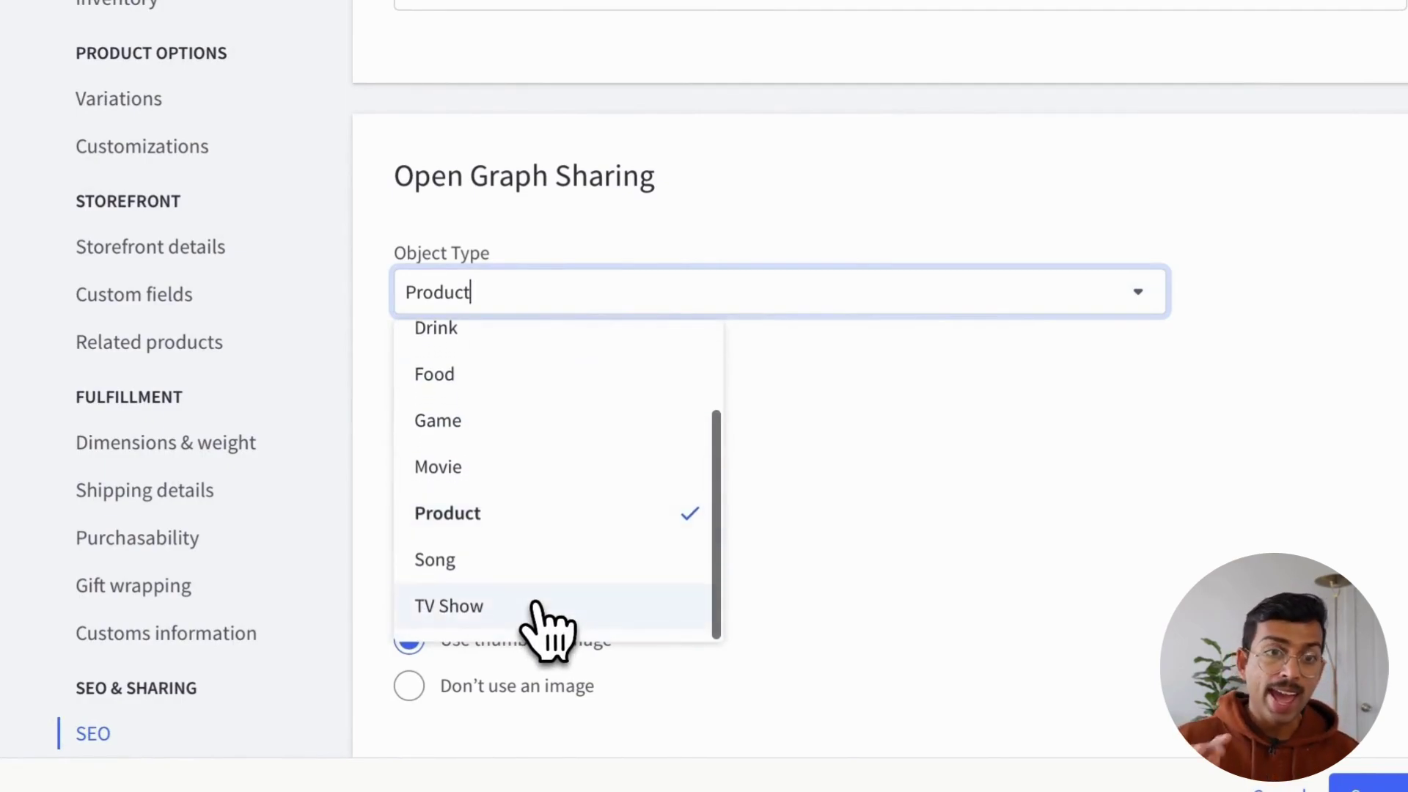
left_click(505, 522)
scroll(513, 539, "down", 3)
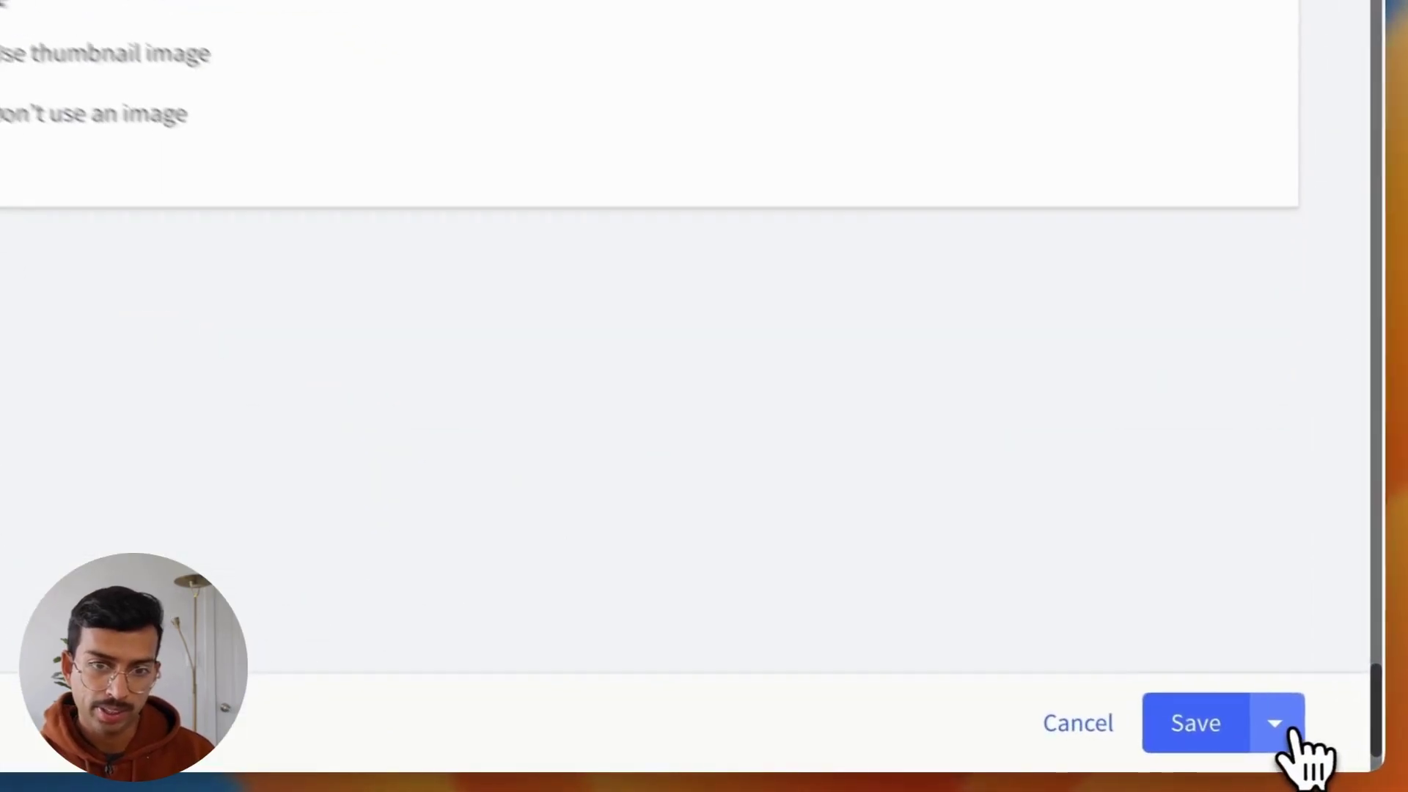
Save the new Workout Vest product via the Save button menu
left_click(1283, 725)
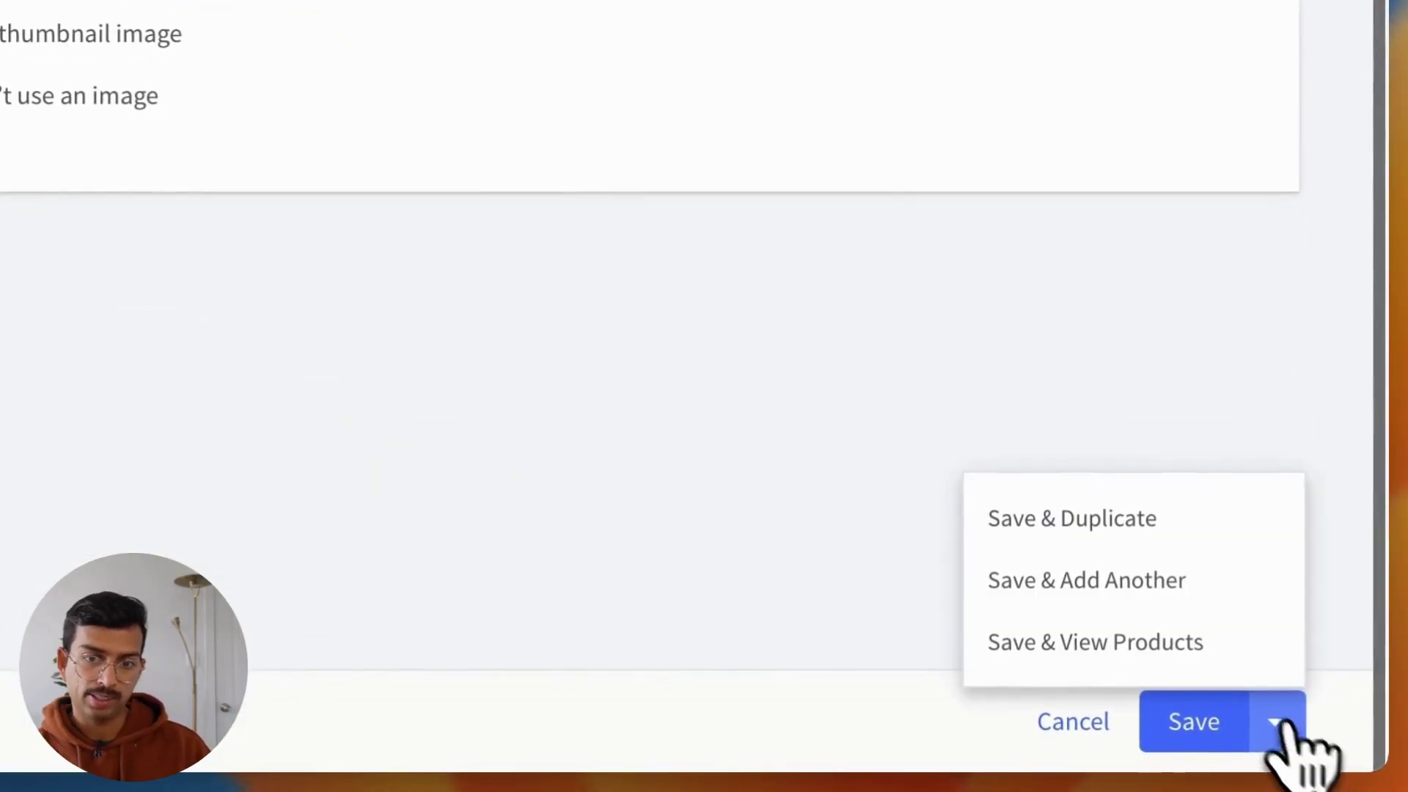
left_click(1181, 733)
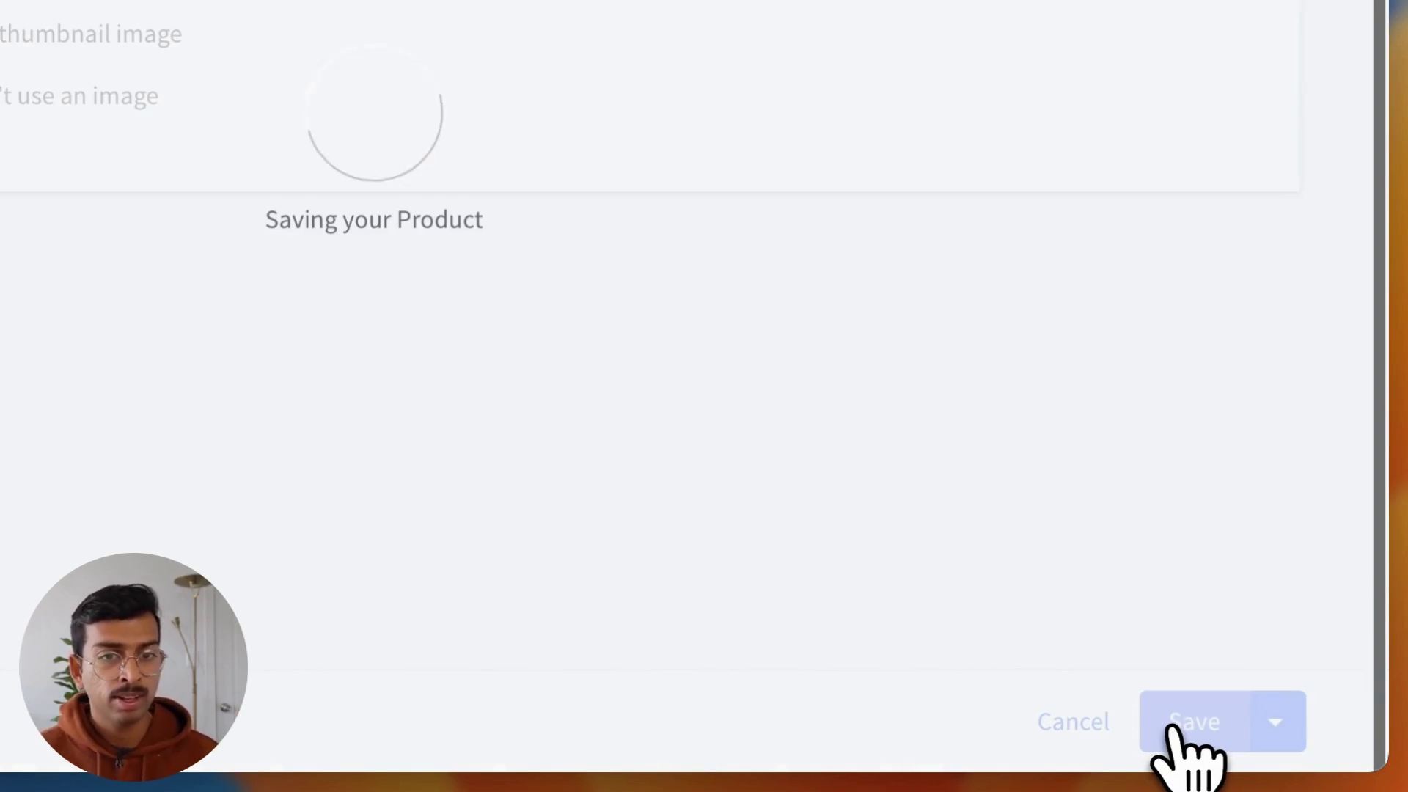